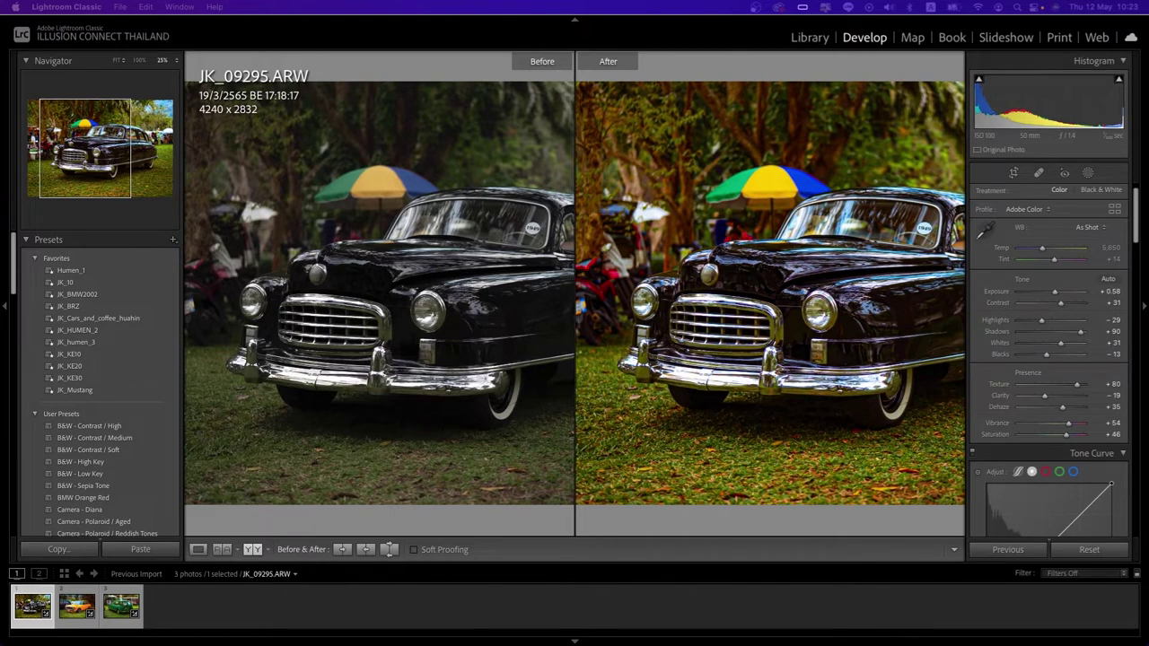
Preview the black car, orange Datsun and green Mini edits in Before/After, panning each zoomed view.
left_click(666, 313)
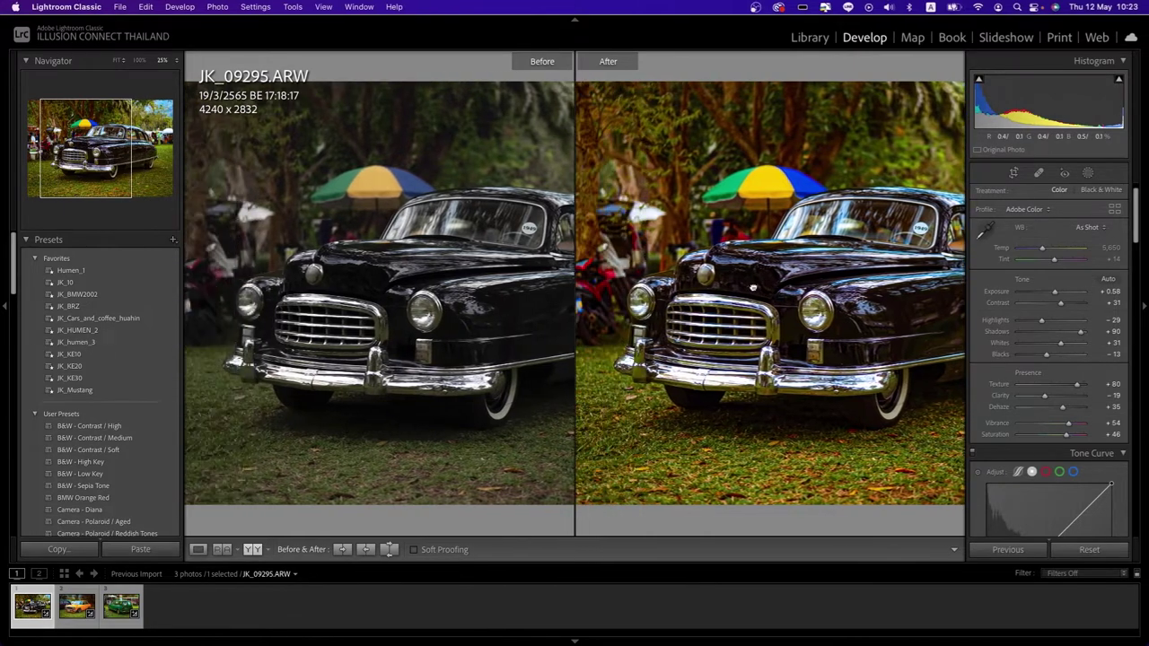
left_click_drag(753, 288, 717, 289)
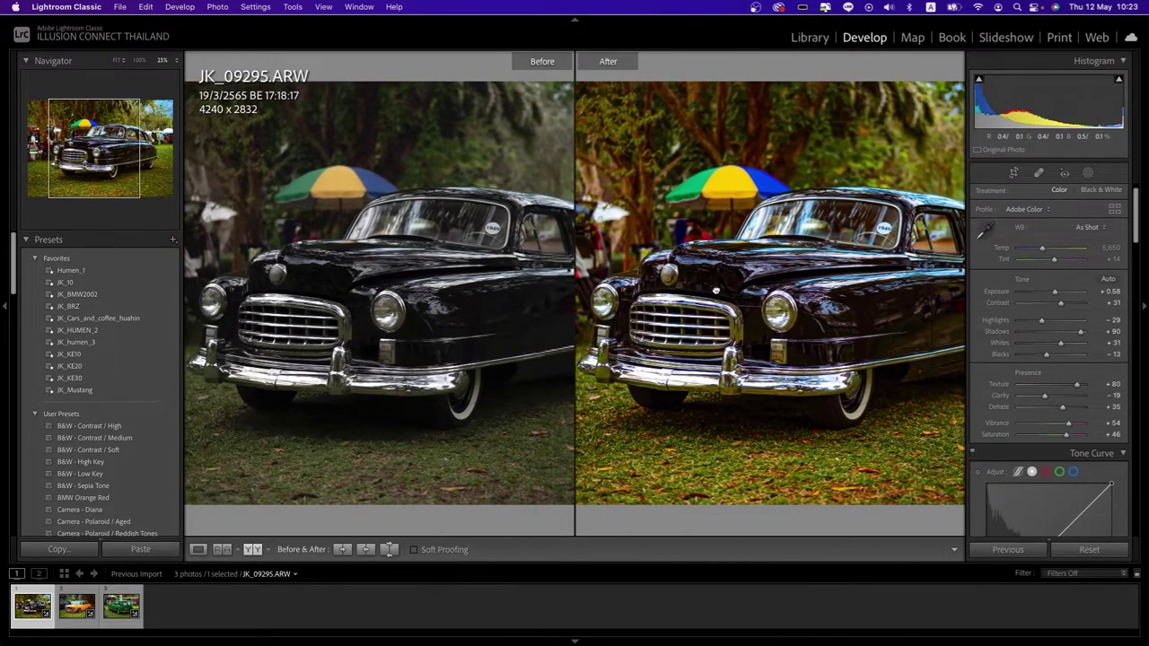
left_click(69, 607)
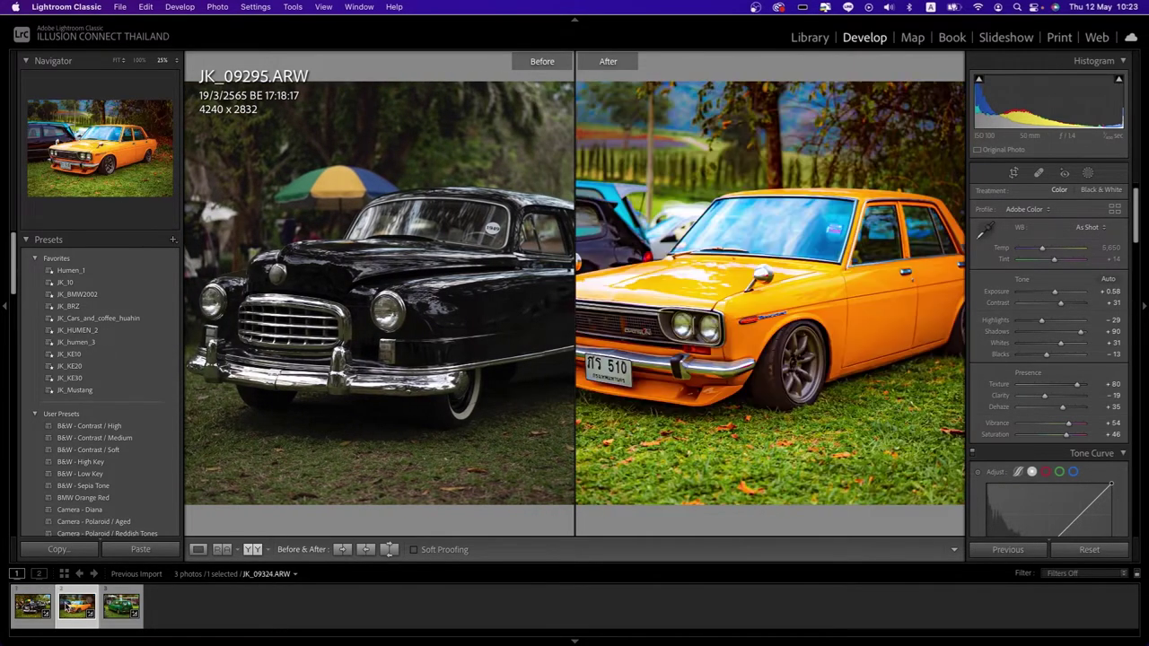
mouse_move(615, 324)
left_mouse_down()
mouse_move(715, 324)
mouse_move(562, 305)
left_mouse_up()
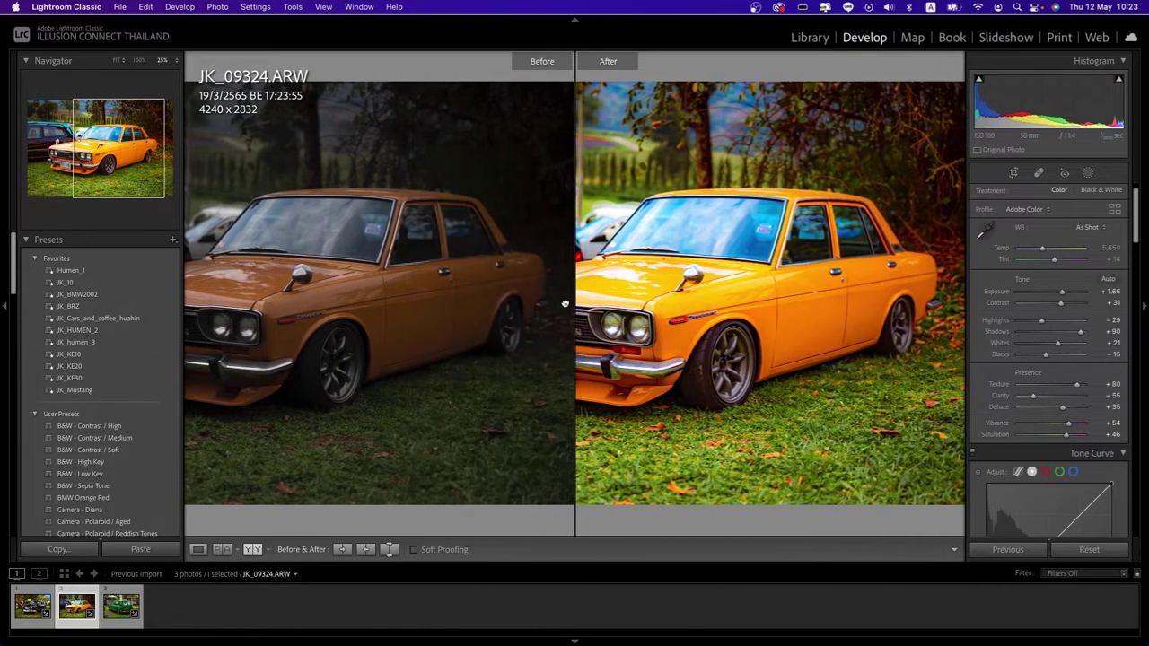
left_click(121, 606)
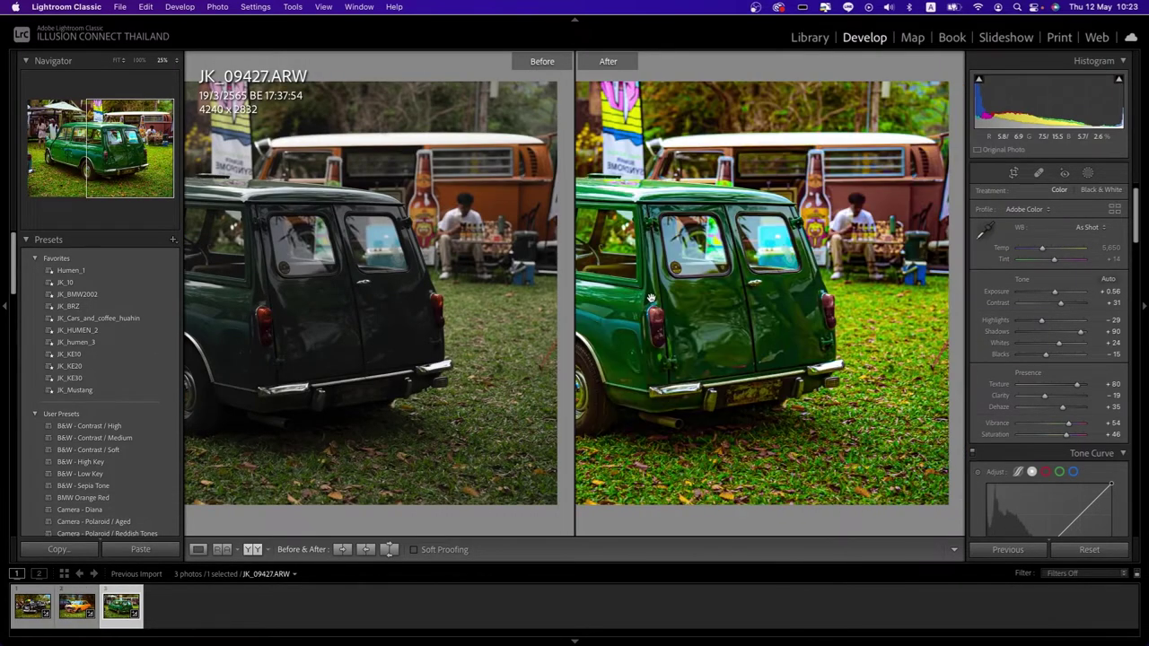
left_click_drag(646, 304, 761, 298)
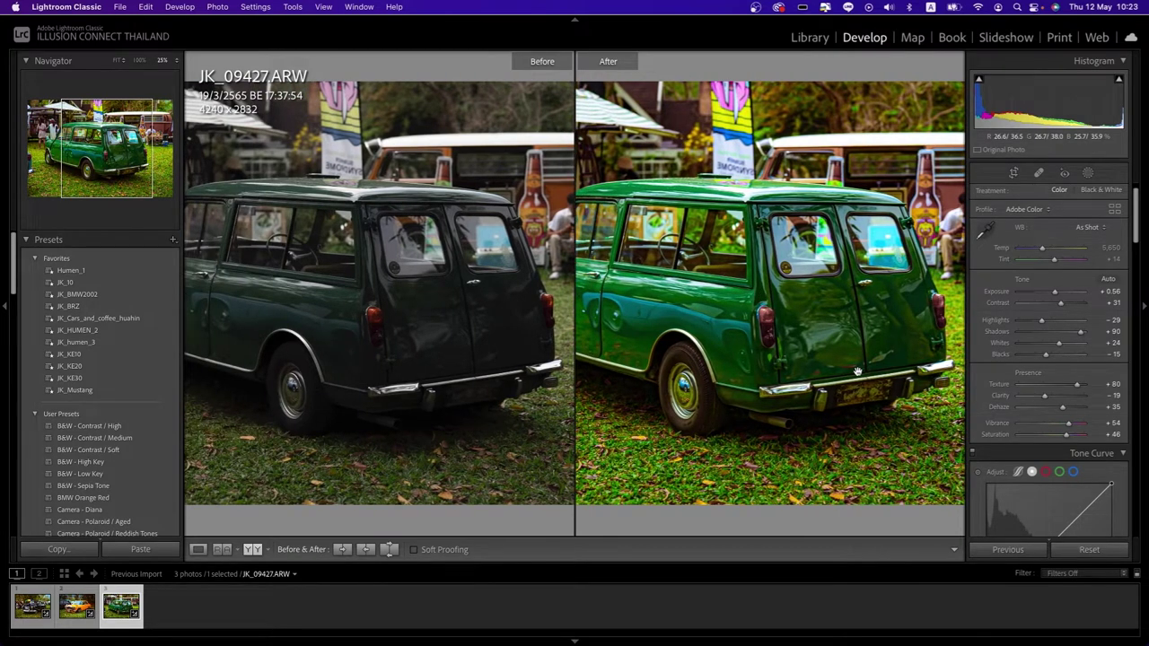
mouse_move(777, 294)
left_mouse_down()
mouse_move(848, 291)
mouse_move(753, 294)
left_mouse_up()
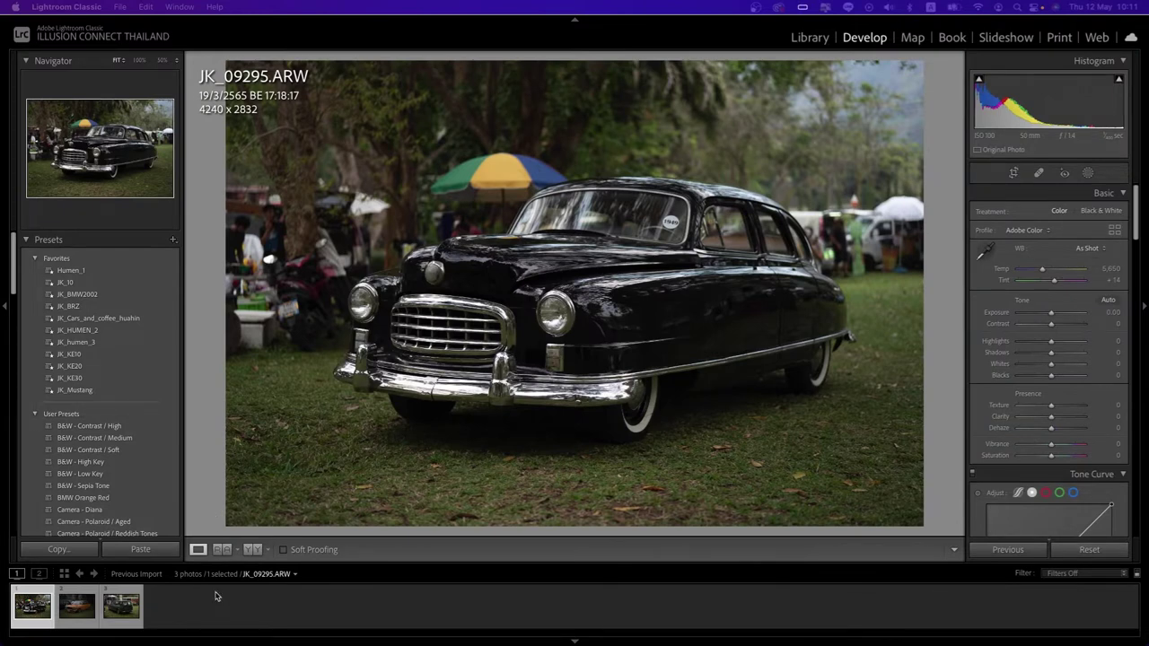
Select all three car photos in the filmstrip and apply Auto tone to them together.
left_click(115, 609, "shift")
left_click(33, 607)
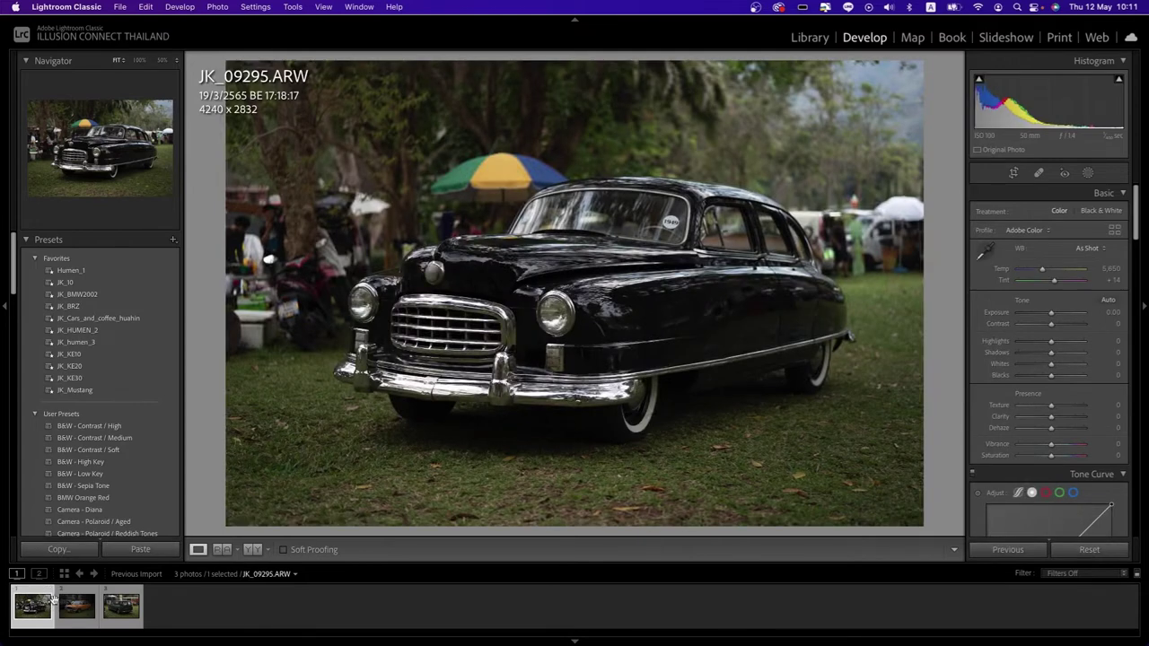
left_click(115, 608, "shift")
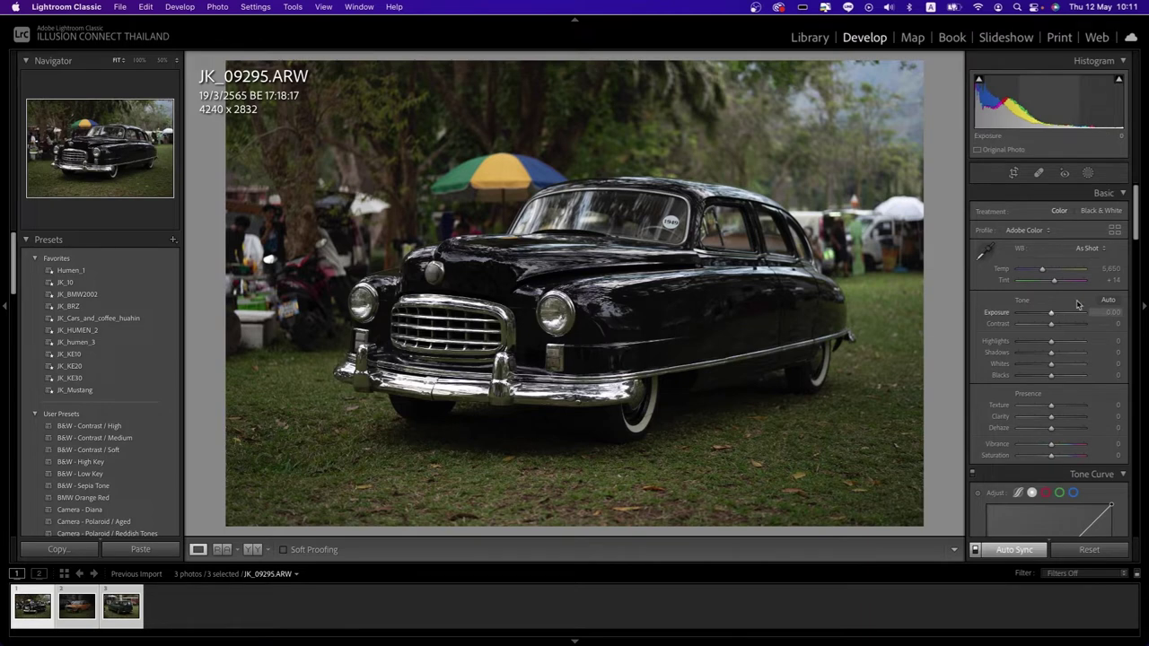
left_click(1108, 302)
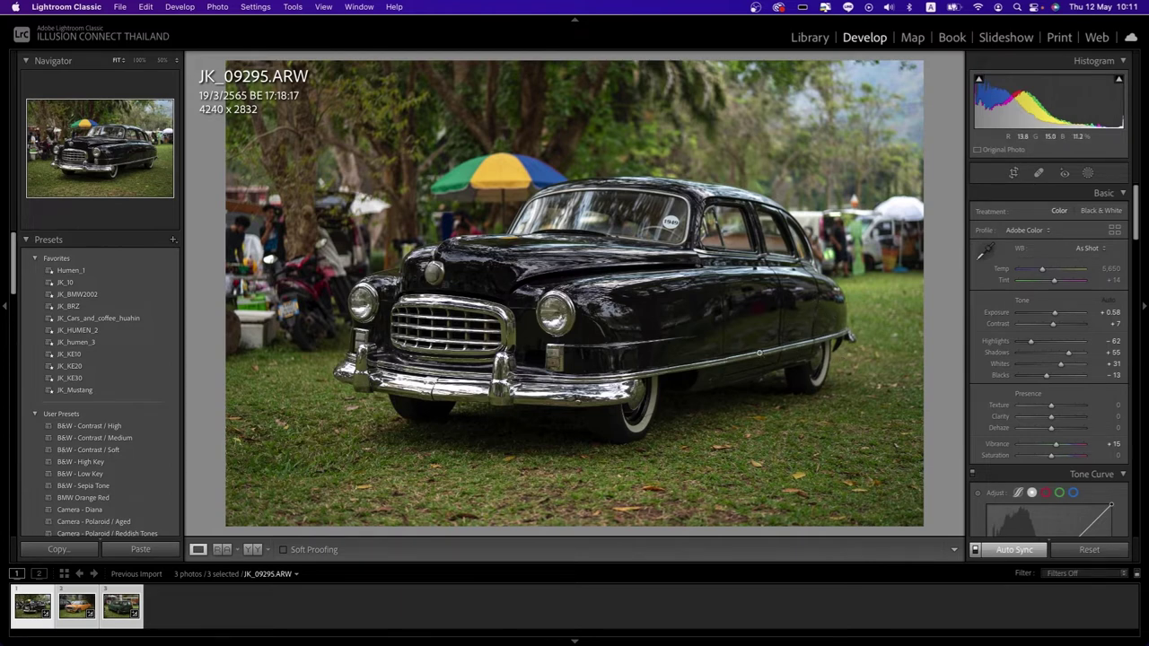
Set Vibrance +54, Saturation +46 and Texture +100 on the three synced photos.
scroll(1058, 388, "down", 2)
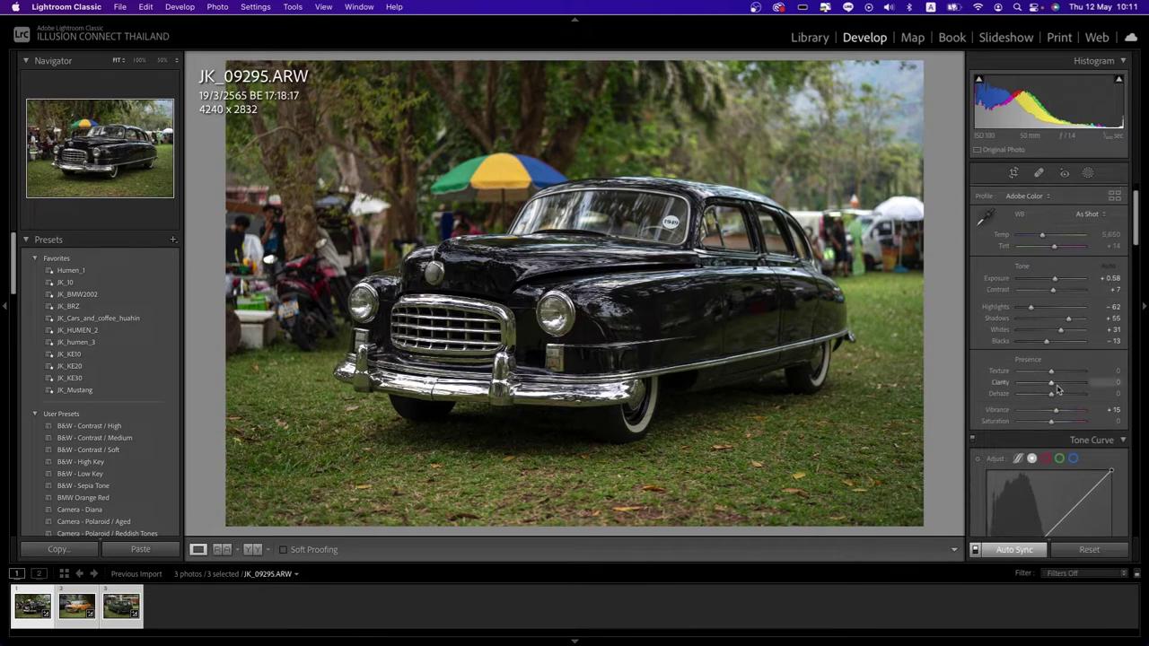
scroll(1057, 388, "down", 1)
scroll(1065, 377, "down", 1)
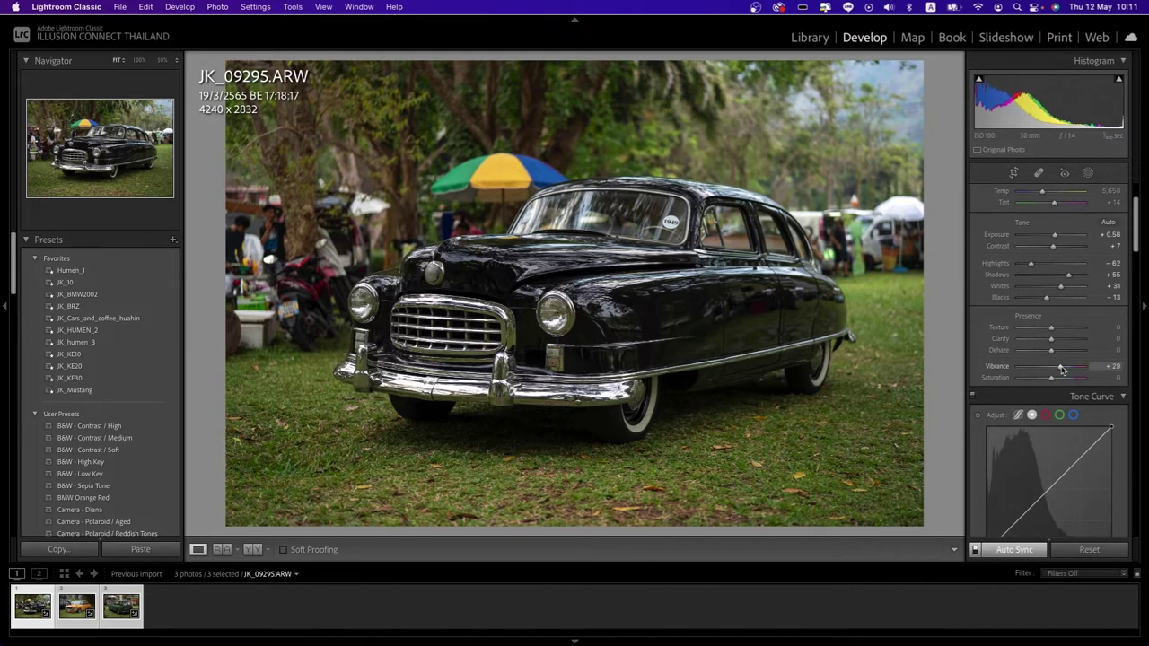
left_click_drag(1061, 369, 1069, 368)
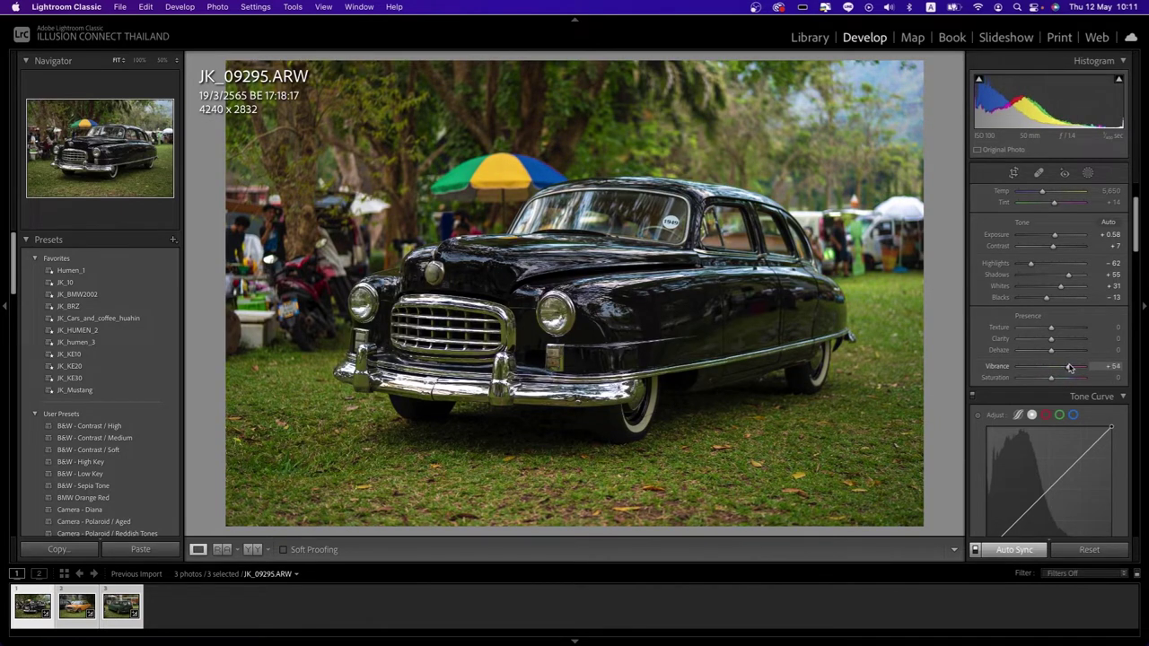
left_click_drag(1053, 381, 1065, 379)
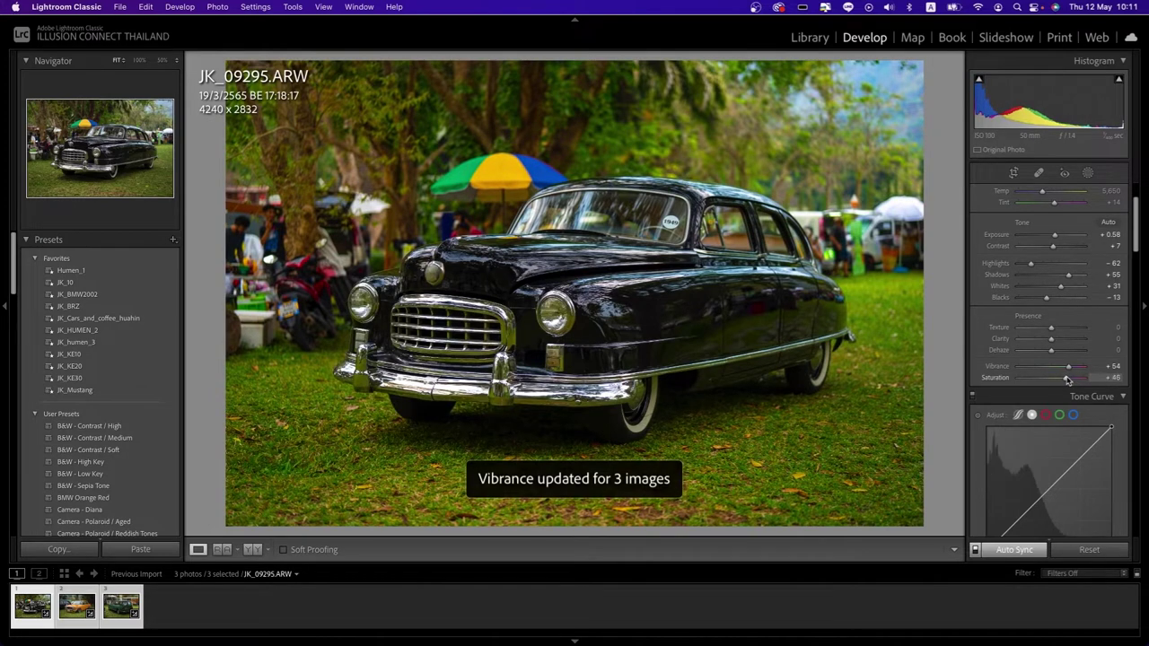
left_click_drag(1053, 332, 1087, 329)
left_click(623, 320)
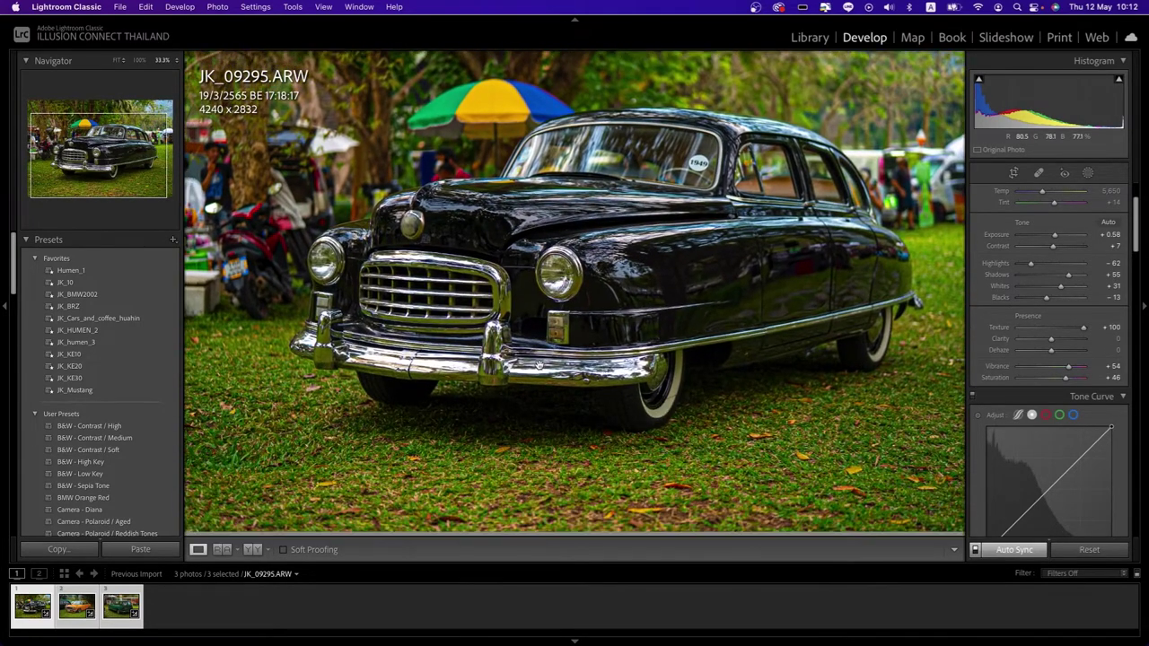
Zoom in on the chrome bumper and grille, lowering Texture then raising it back to +61.
left_click(539, 366)
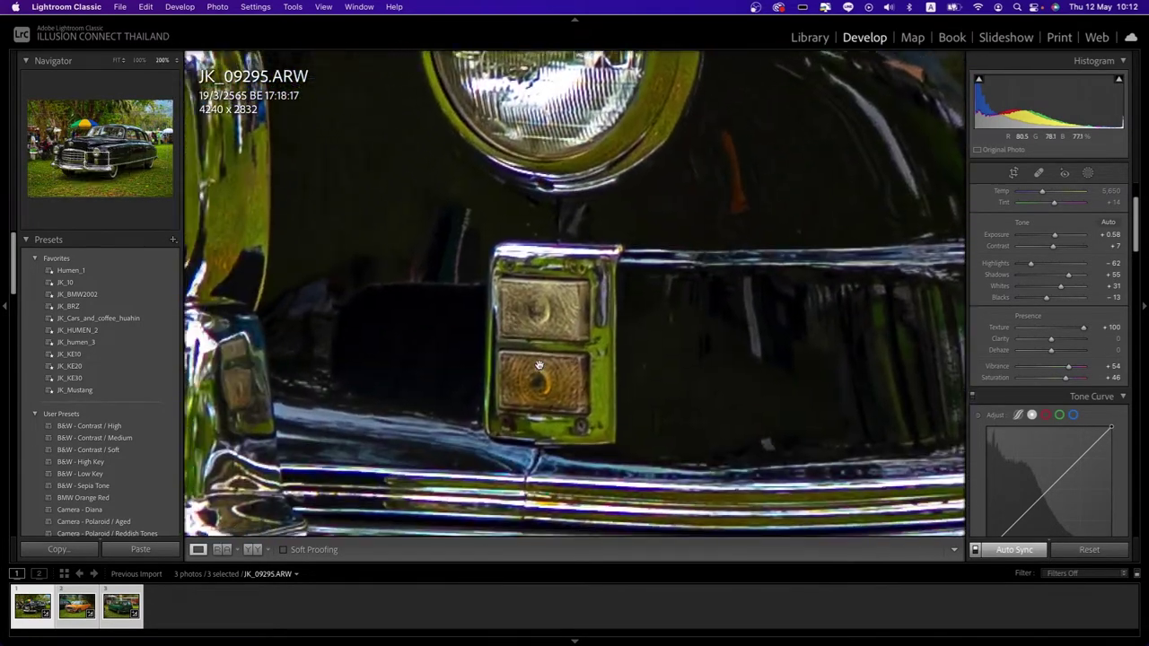
left_click_drag(539, 365, 650, 82)
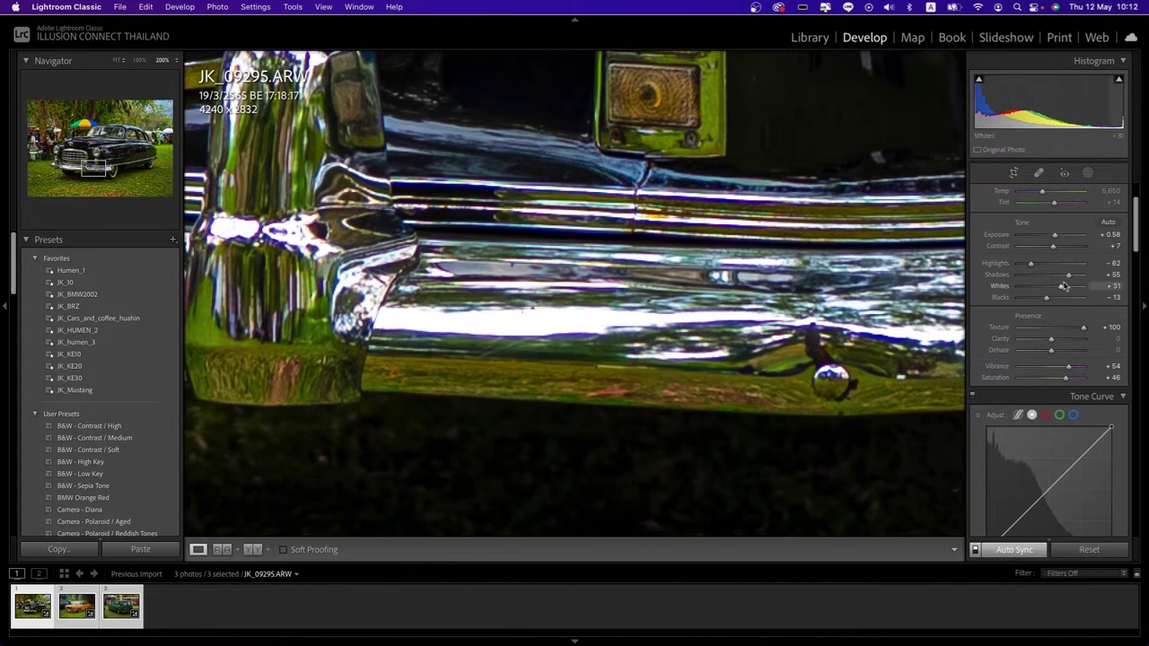
left_click_drag(1083, 327, 1020, 337)
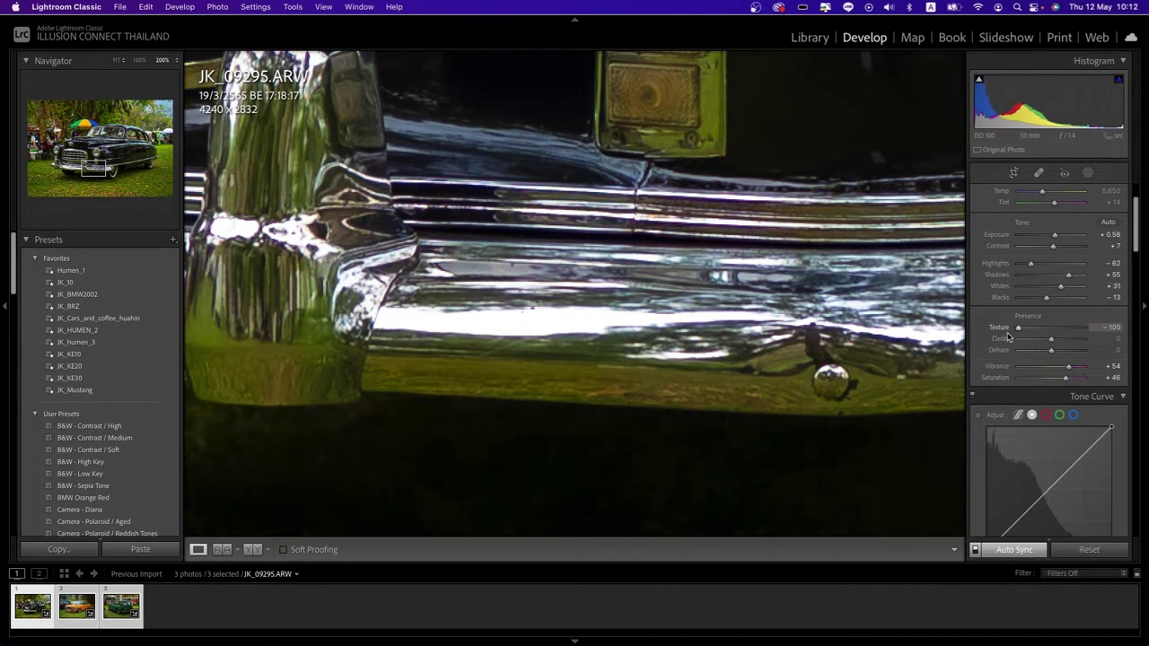
mouse_move(584, 174)
left_mouse_down()
mouse_move(692, 398)
mouse_move(700, 378)
left_mouse_up()
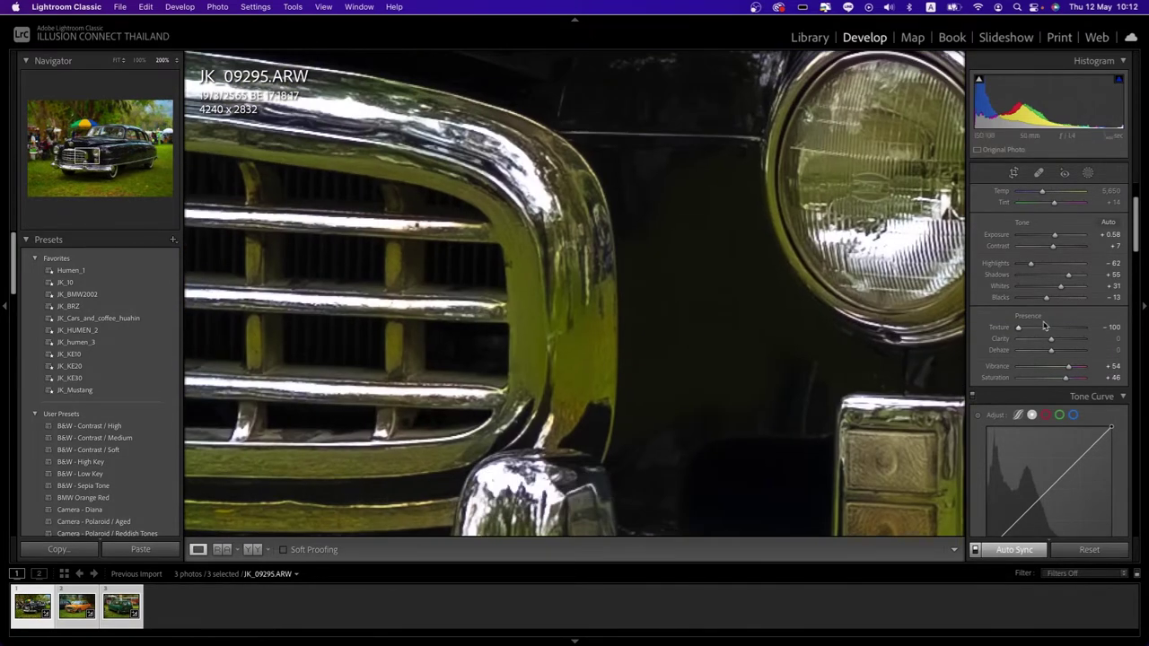
mouse_move(1018, 328)
left_mouse_down()
mouse_move(1091, 331)
mouse_move(1051, 339)
mouse_move(1076, 338)
left_mouse_up()
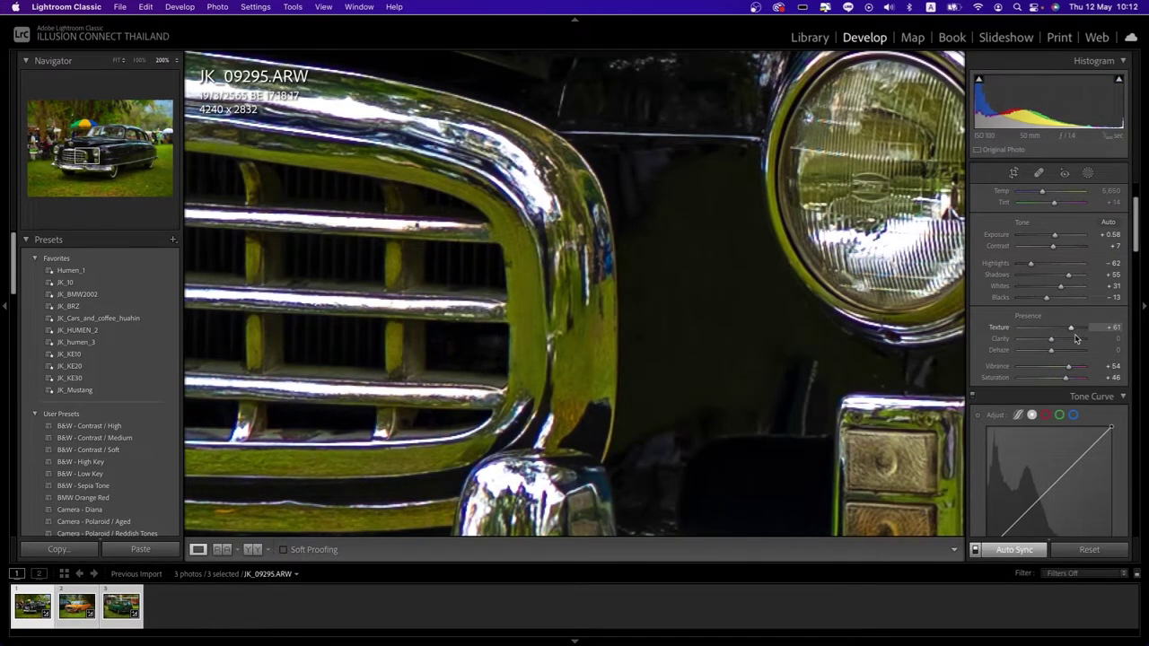
Show JK_09295.ARW side by side with its original, panning and zooming both panes.
left_click(652, 306)
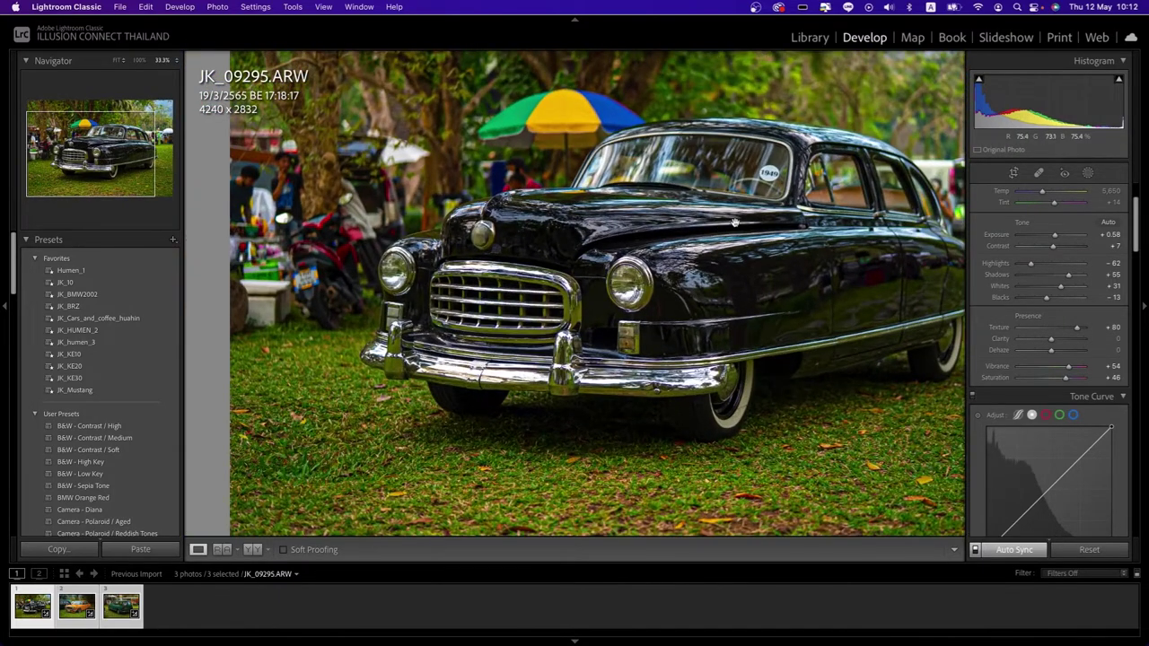
left_click_drag(720, 232, 602, 280)
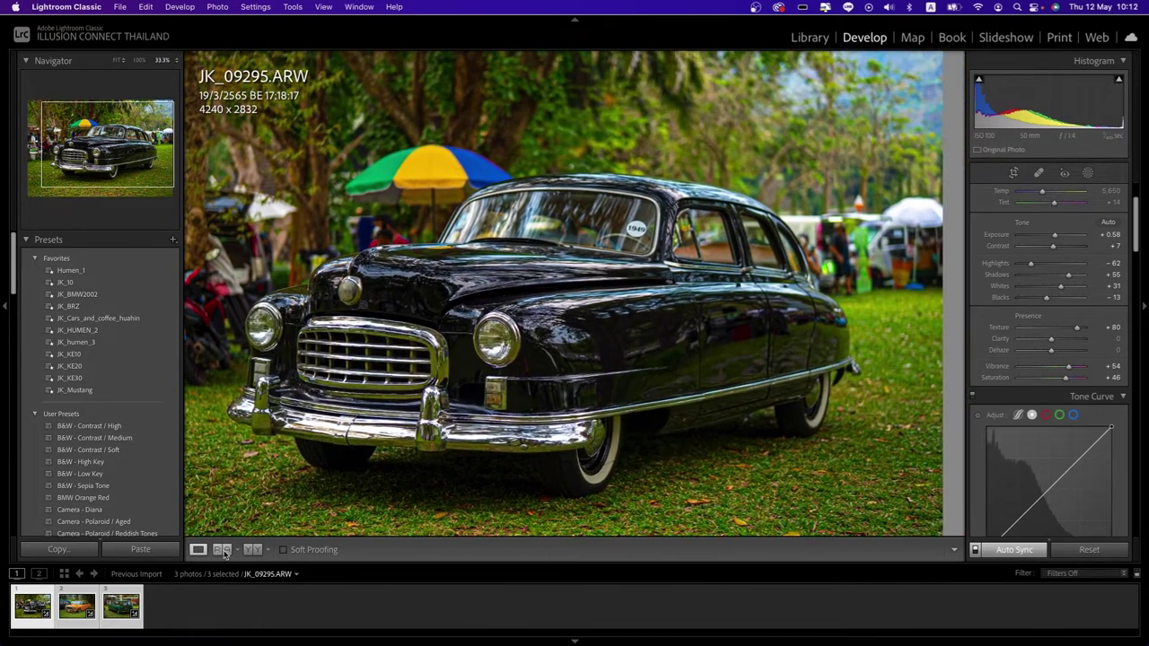
left_click(252, 550)
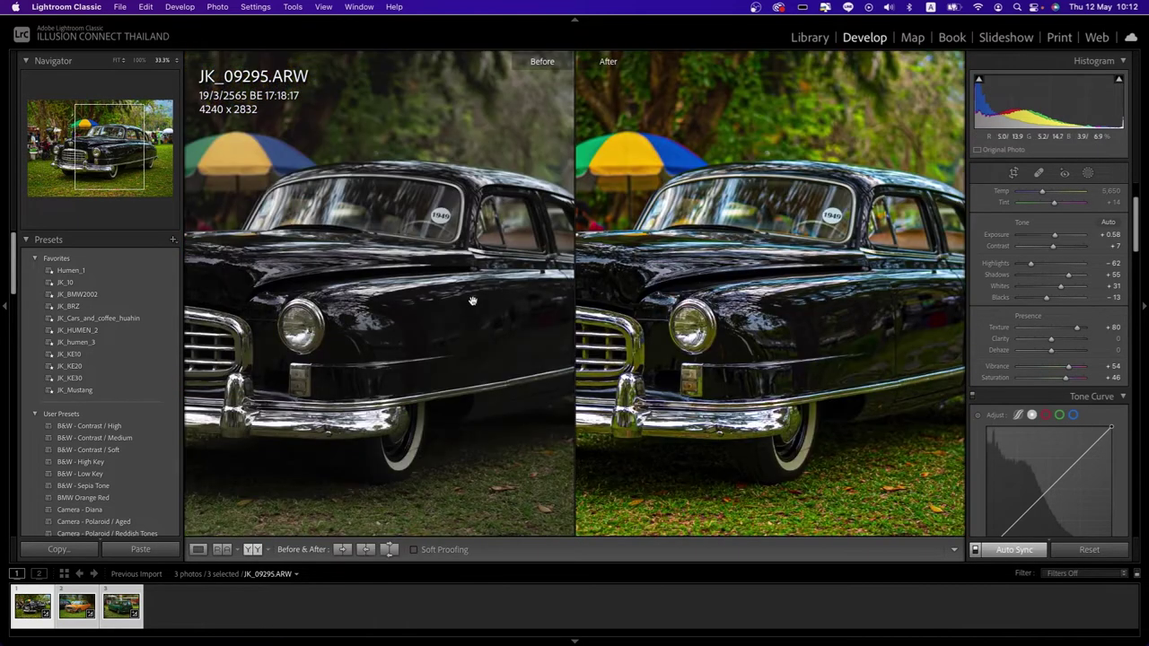
mouse_move(640, 345)
left_mouse_down()
mouse_move(757, 348)
mouse_move(704, 343)
left_mouse_up()
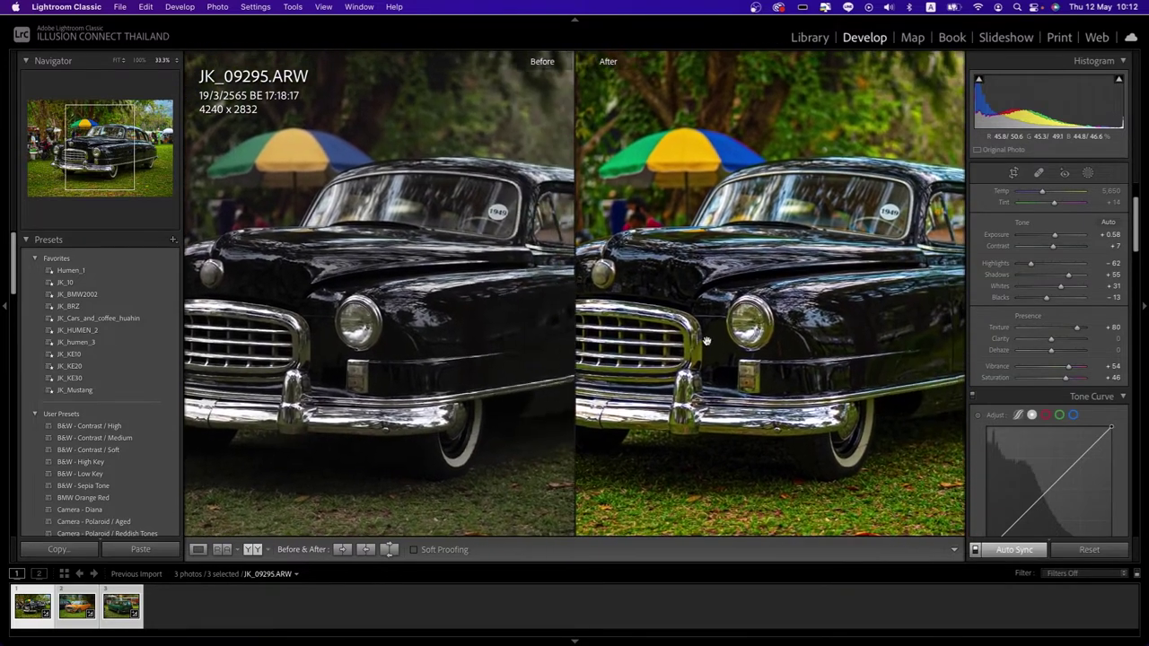
left_click_drag(702, 382, 752, 347)
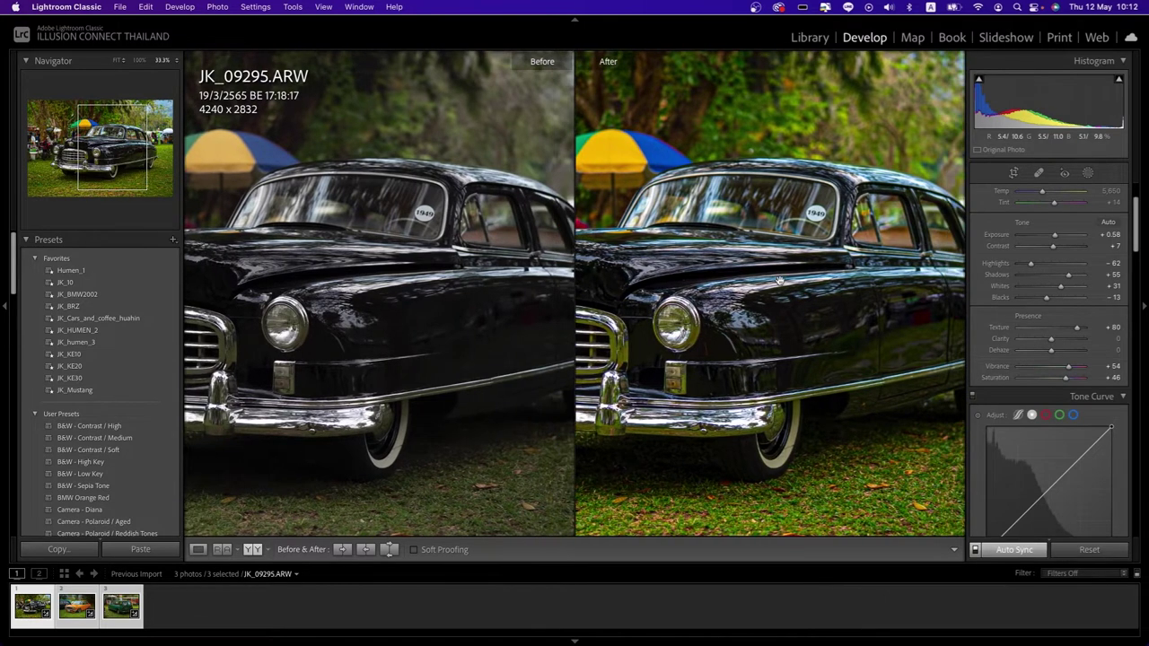
left_click(779, 281)
left_click(779, 281)
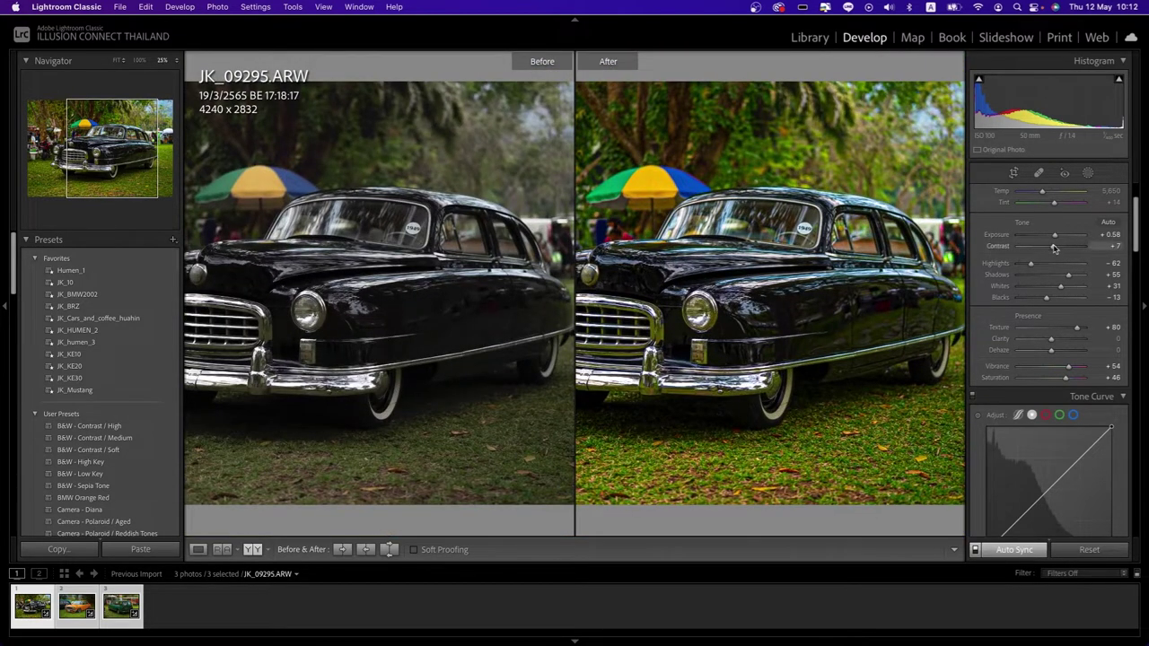
Raise Contrast to +31 and settle Highlights near -29 on the synced photos.
mouse_move(1053, 247)
left_mouse_down()
mouse_move(1063, 248)
mouse_move(1040, 252)
mouse_move(1062, 249)
mouse_move(1040, 264)
left_mouse_up()
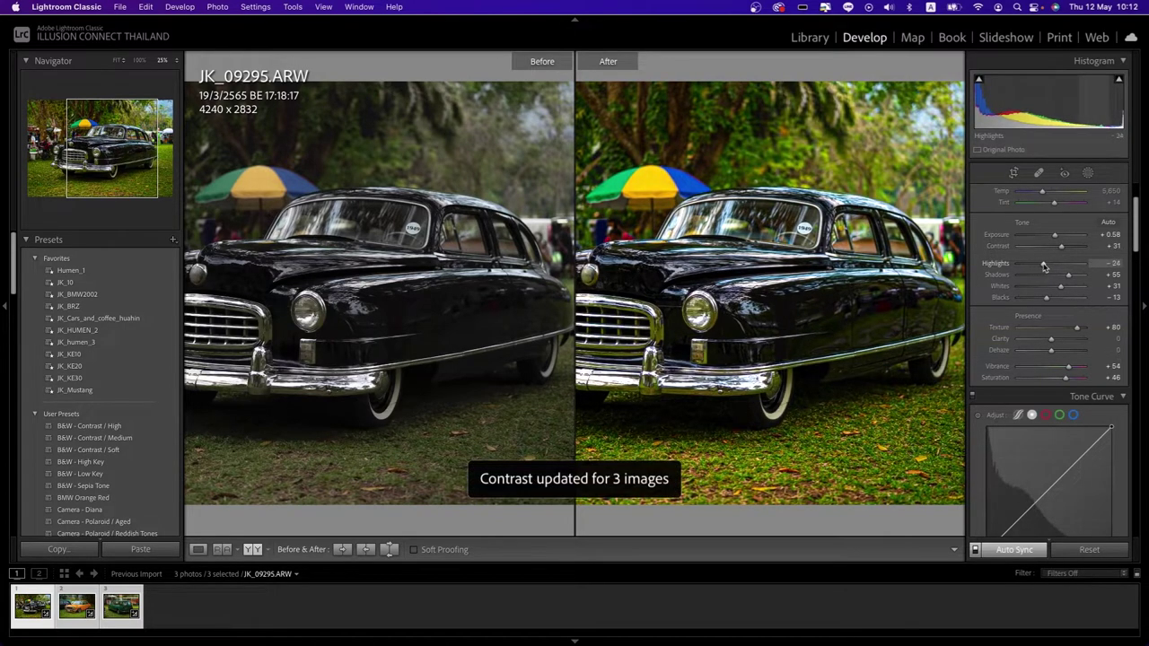
left_click_drag(644, 325, 717, 325)
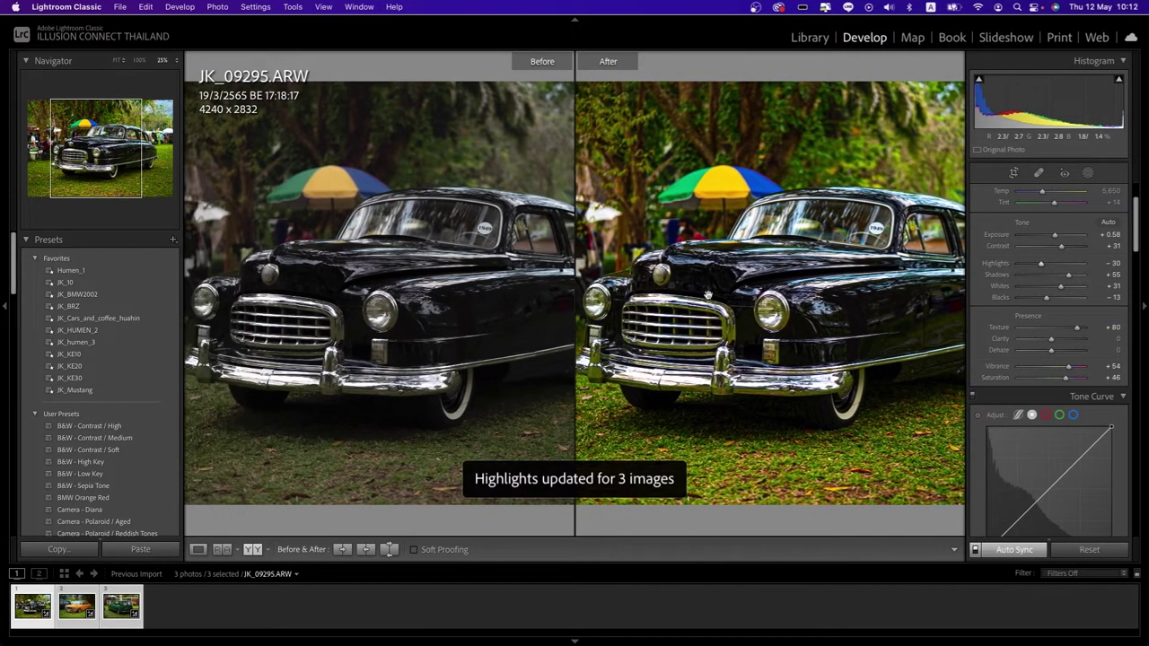
mouse_move(1043, 267)
left_mouse_down()
mouse_move(1102, 266)
mouse_move(1025, 269)
mouse_move(1043, 268)
left_mouse_up()
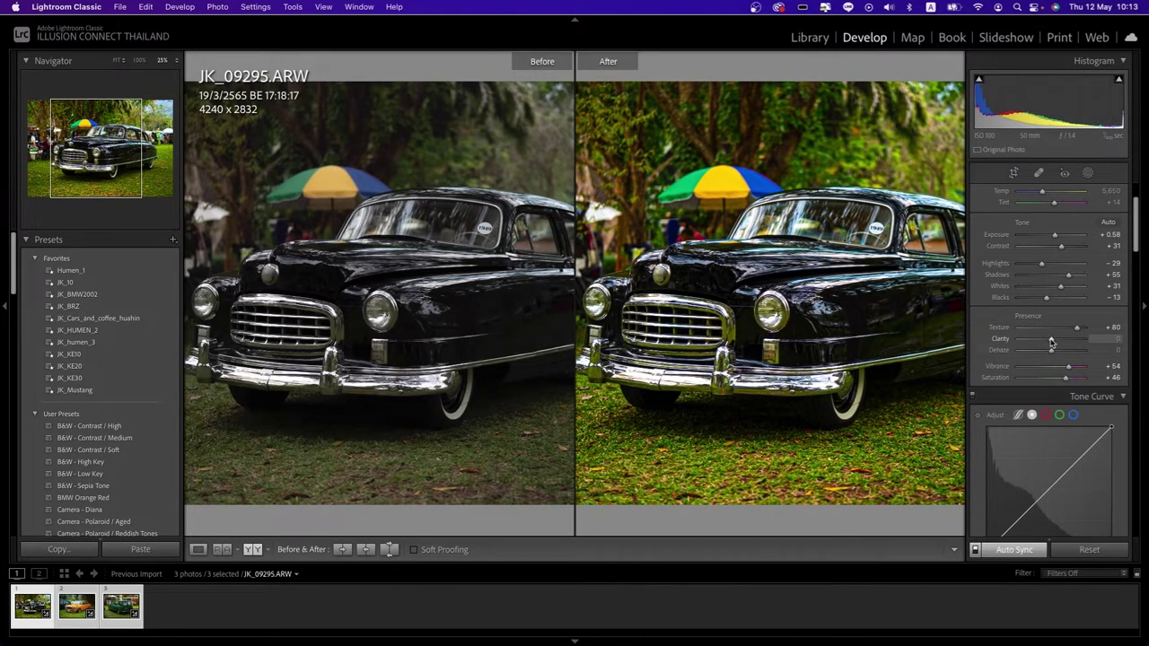
Lower Clarity to -19 and fine-tune Dehaze back and forth to +35.
mouse_move(1051, 342)
left_mouse_down()
mouse_move(1017, 339)
mouse_move(1051, 345)
left_mouse_up()
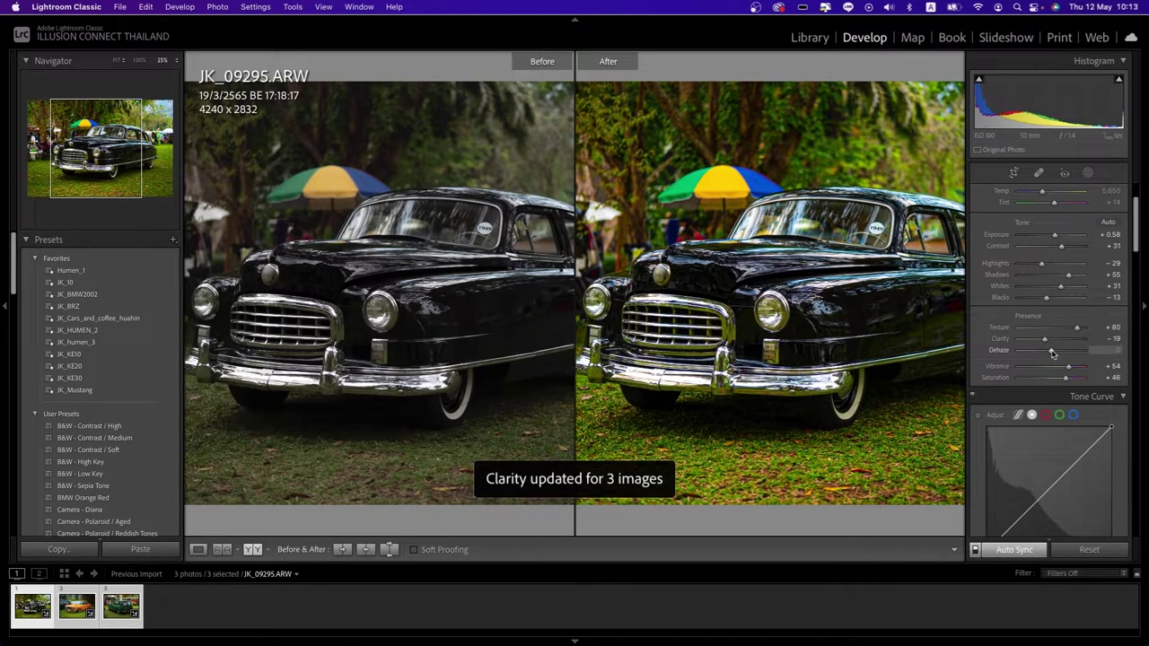
left_click_drag(1052, 353, 1045, 354)
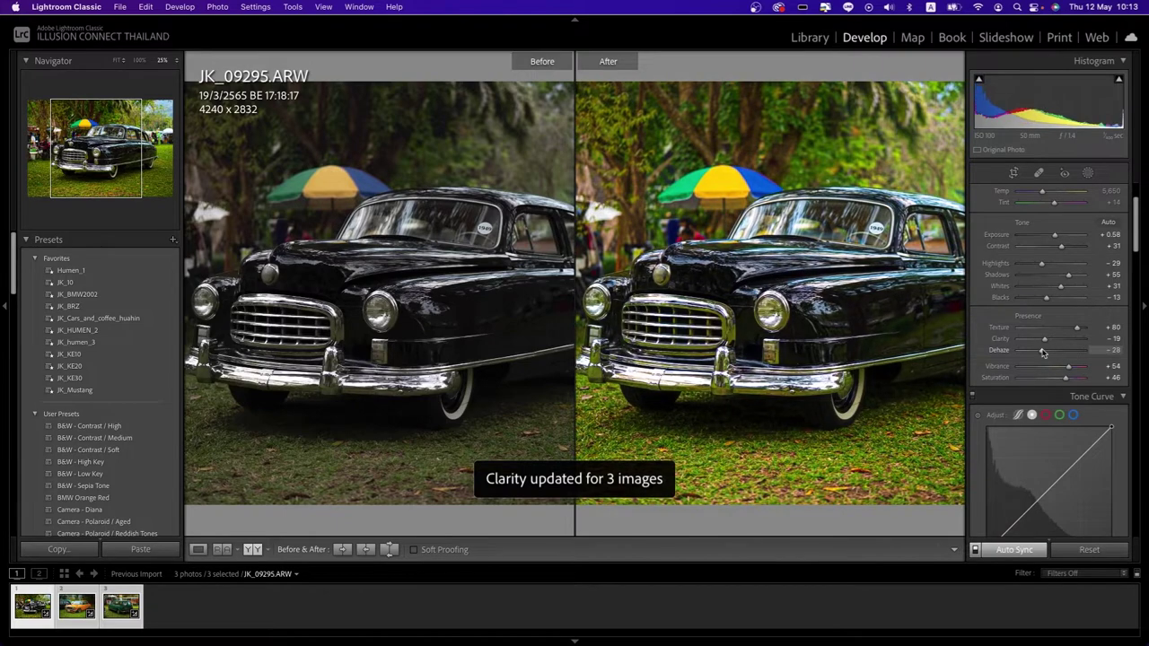
left_click_drag(1047, 354, 1058, 352)
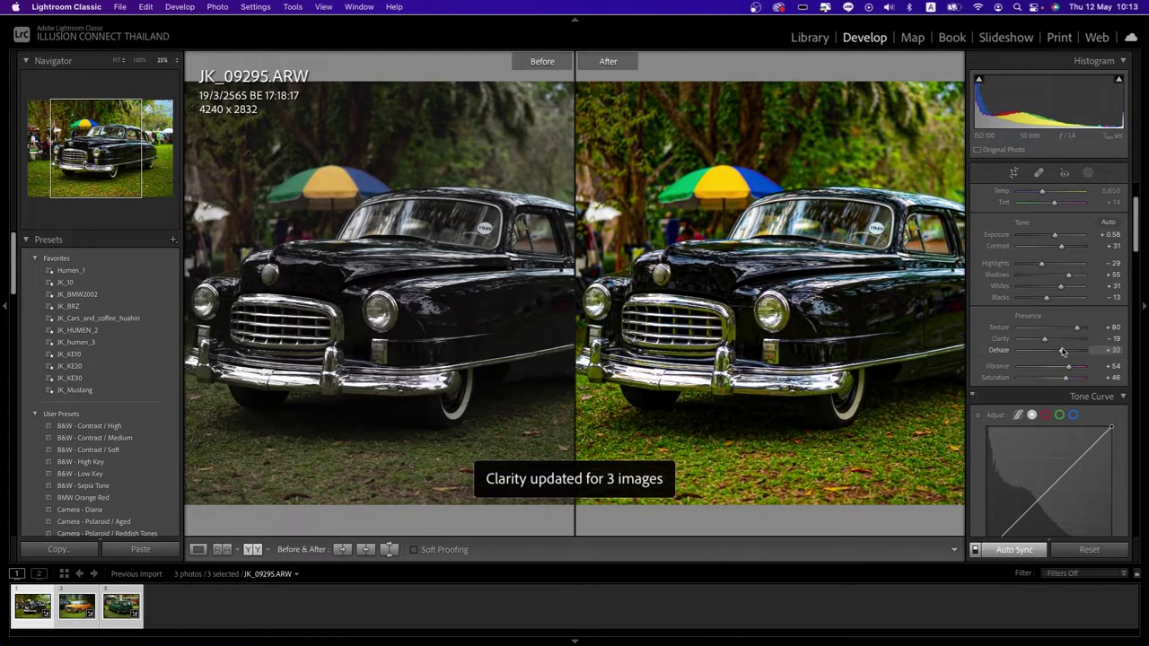
left_click_drag(1067, 351, 1051, 351)
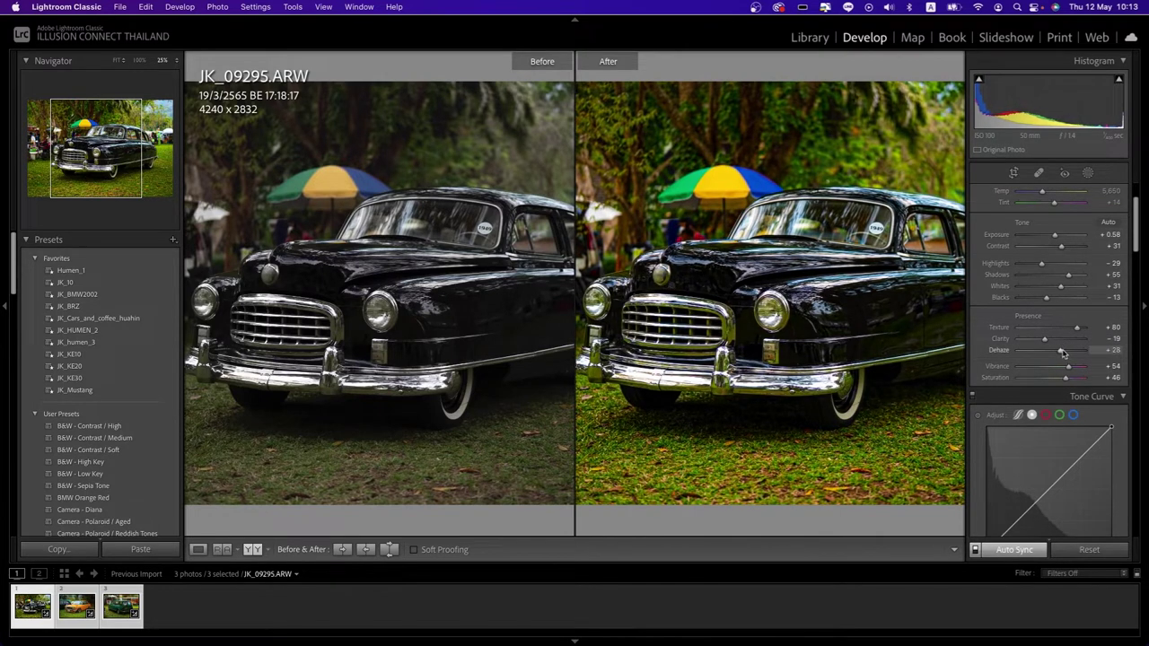
left_click_drag(1063, 353, 1066, 357)
Raise Shadows to +90 on the three synced car photos.
scroll(1017, 221, "up", 2)
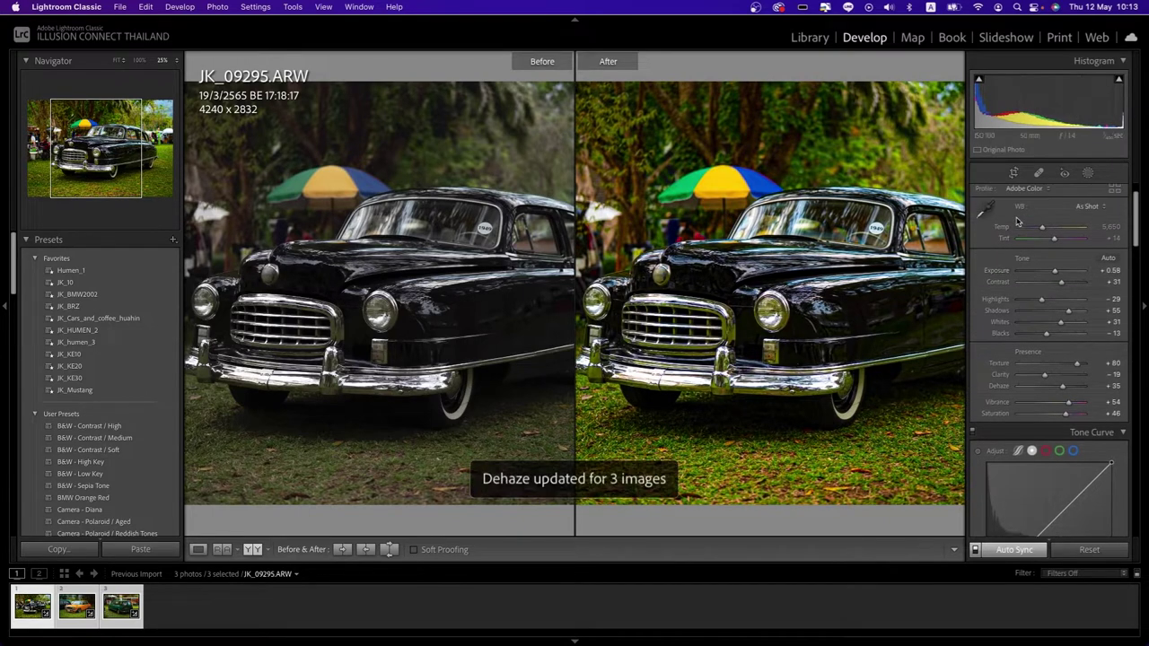
scroll(1020, 226, "up", 1)
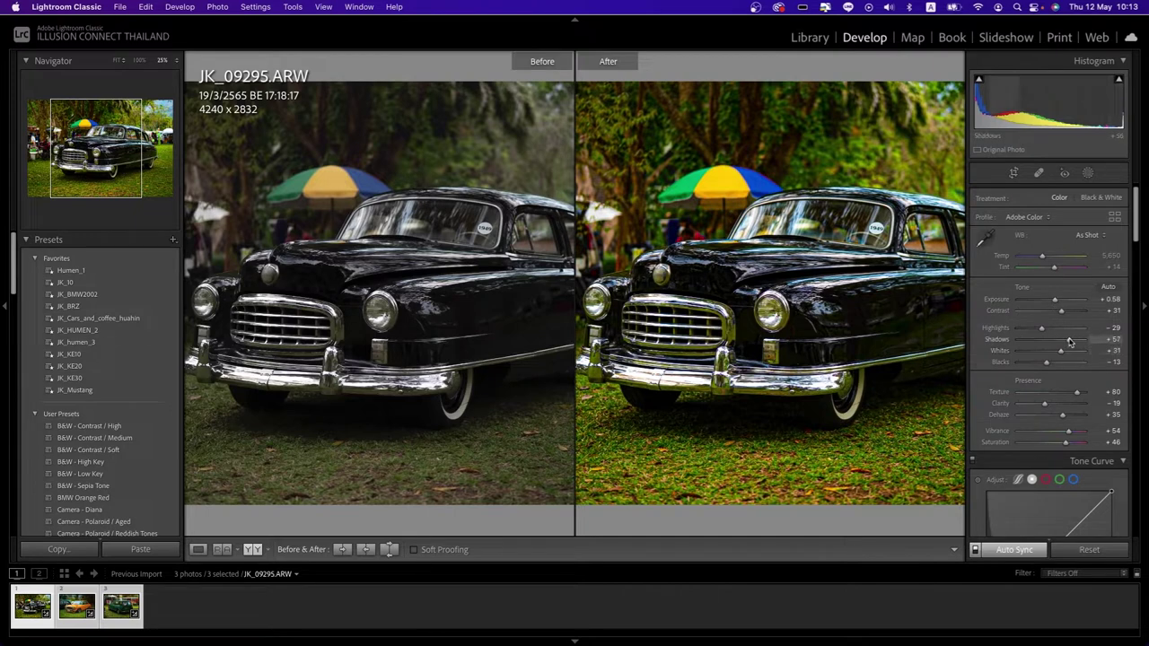
left_click_drag(1069, 342, 1082, 341)
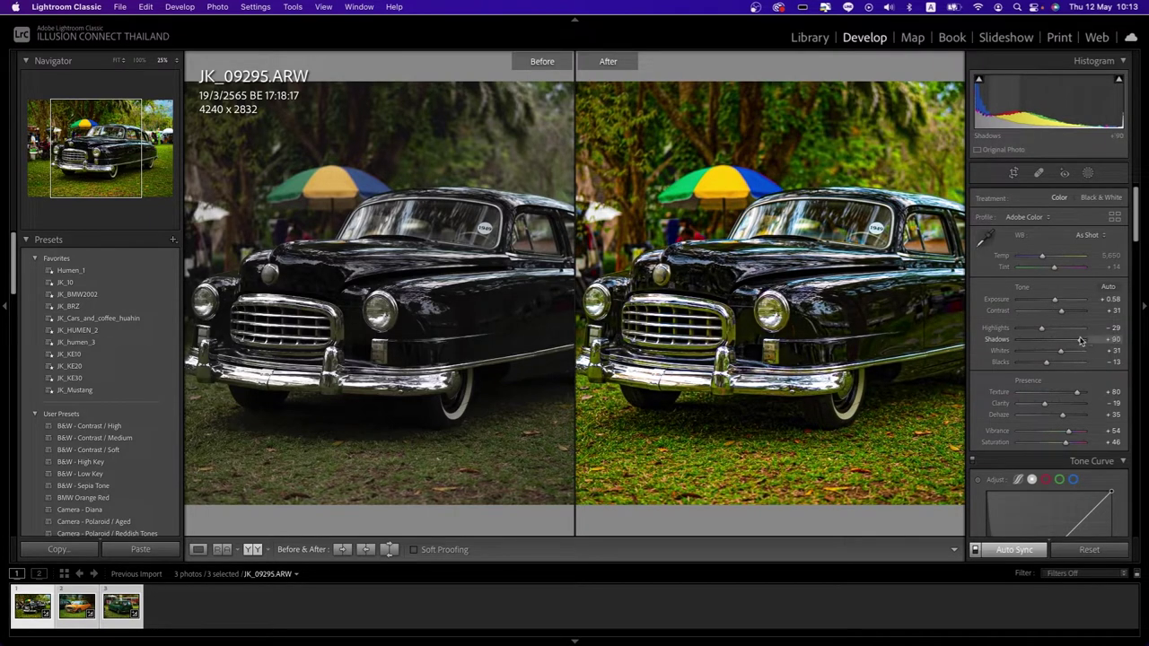
Zoom to 50% and pan along the black car's side to the 1949 plate.
left_click(726, 351)
left_click_drag(839, 314, 752, 313)
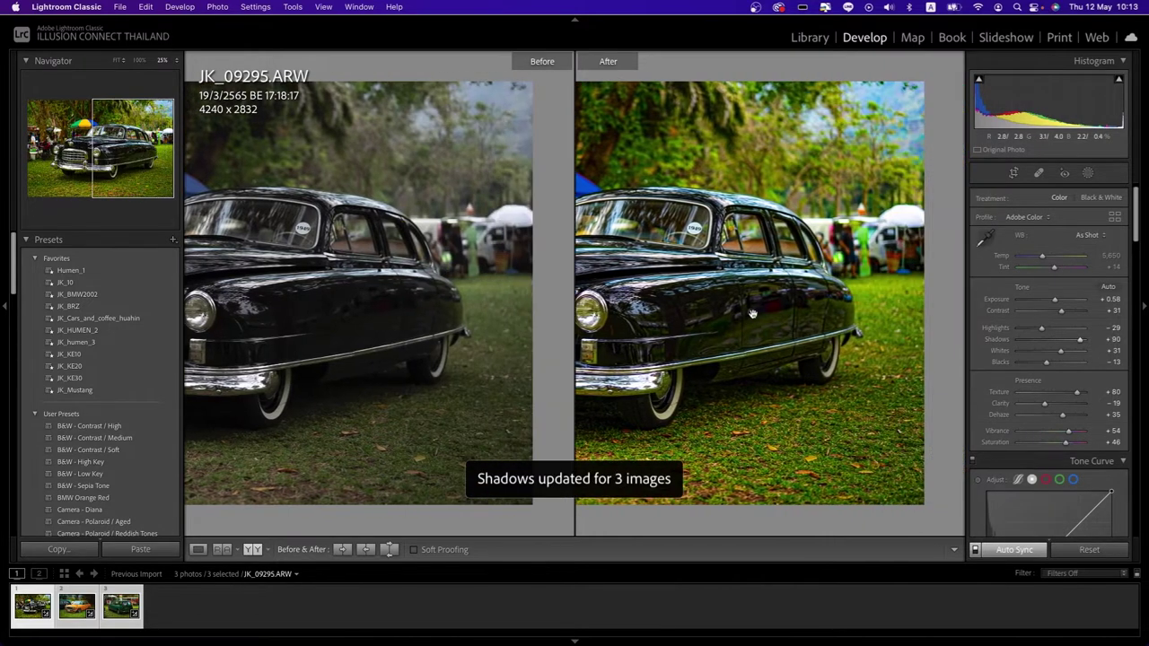
left_click(791, 293)
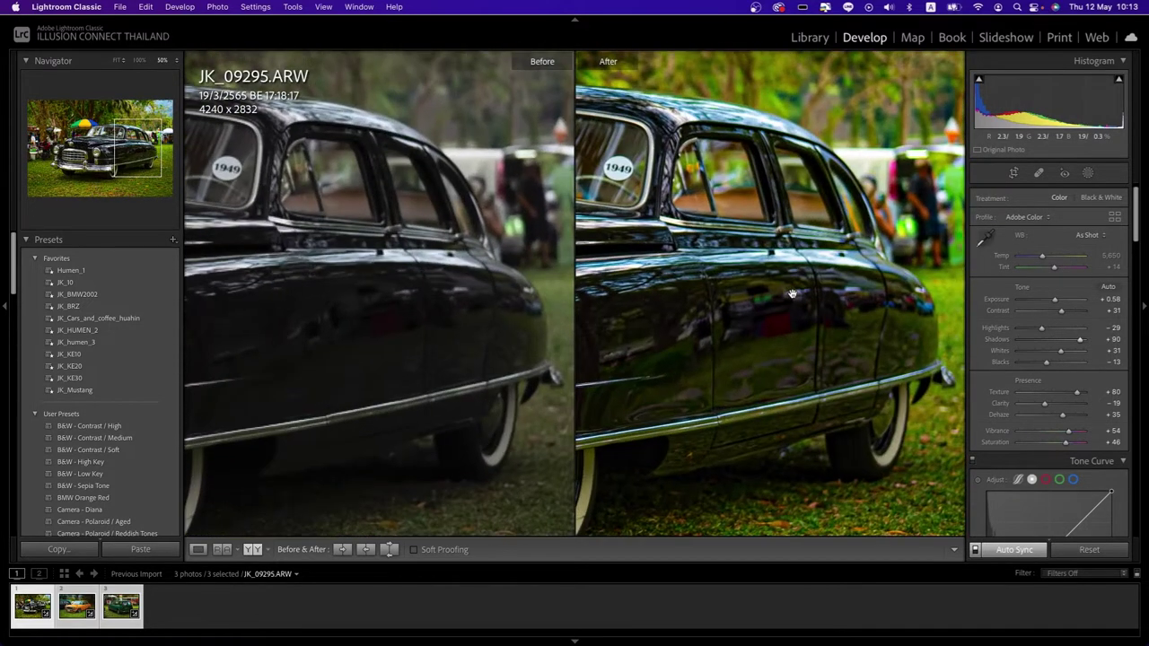
left_click_drag(792, 293, 736, 294)
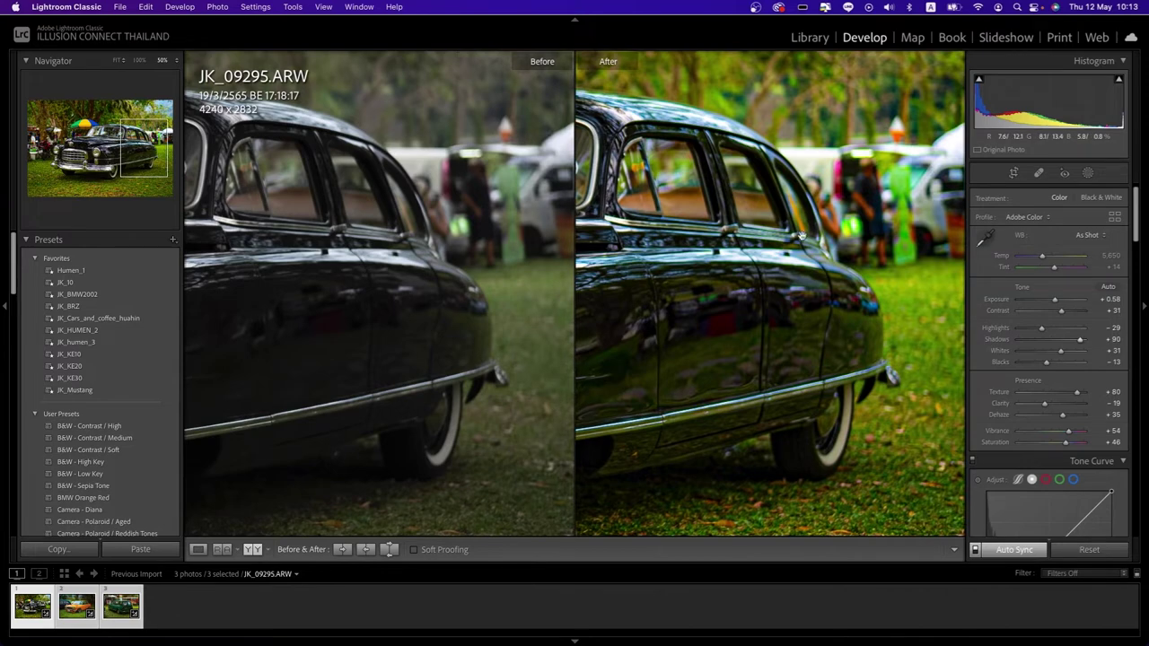
mouse_move(765, 343)
left_mouse_down()
mouse_move(862, 344)
mouse_move(805, 339)
left_mouse_up()
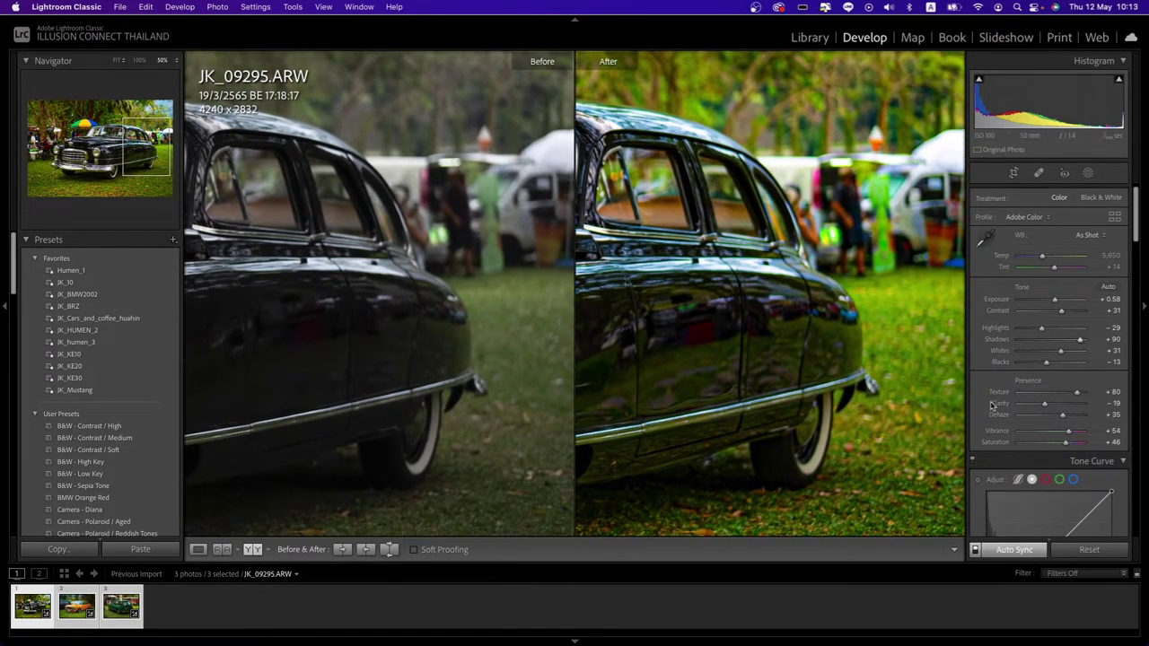
scroll(992, 405, "down", 2)
scroll(992, 405, "down", 2)
scroll(992, 406, "down", 3)
Scroll down to the HSL/Color panel and zoom back out to the whole black car.
scroll(992, 406, "down", 1)
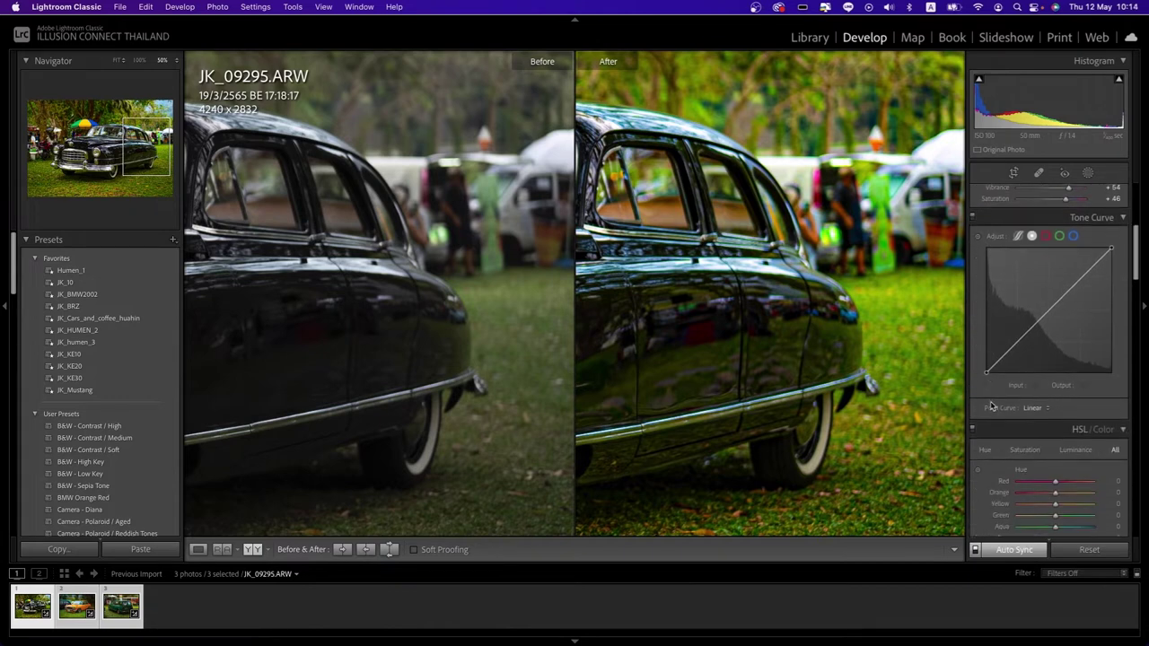
scroll(992, 405, "down", 2)
scroll(992, 406, "down", 3)
scroll(991, 406, "down", 3)
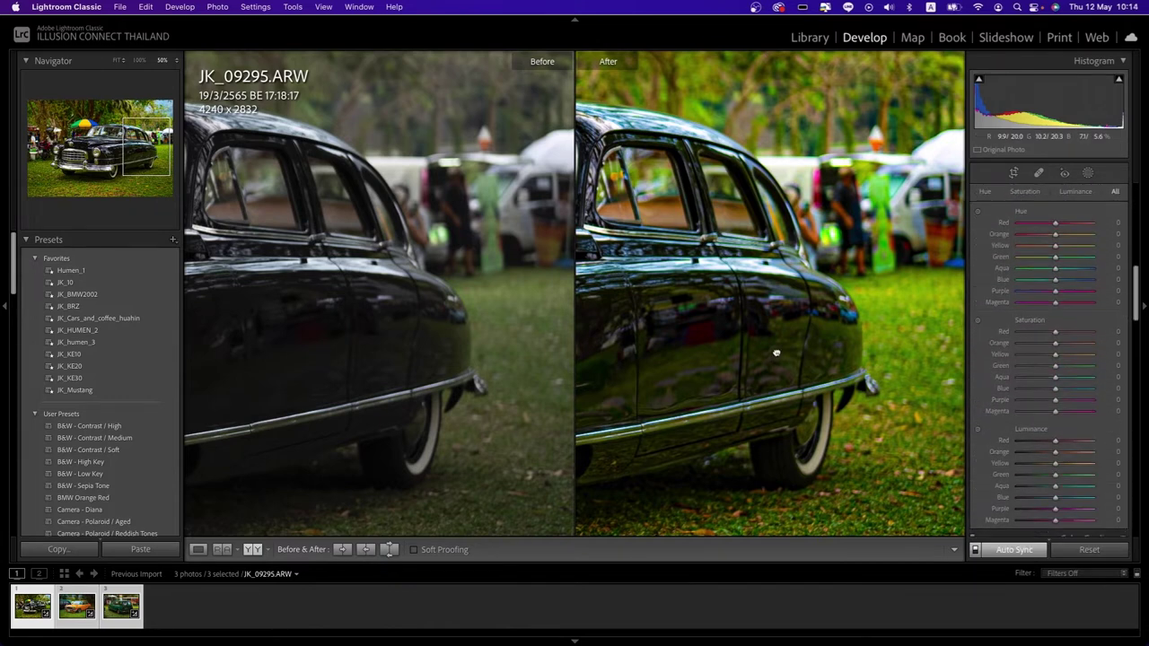
mouse_move(682, 360)
left_mouse_down()
mouse_move(848, 354)
mouse_move(918, 288)
left_mouse_up()
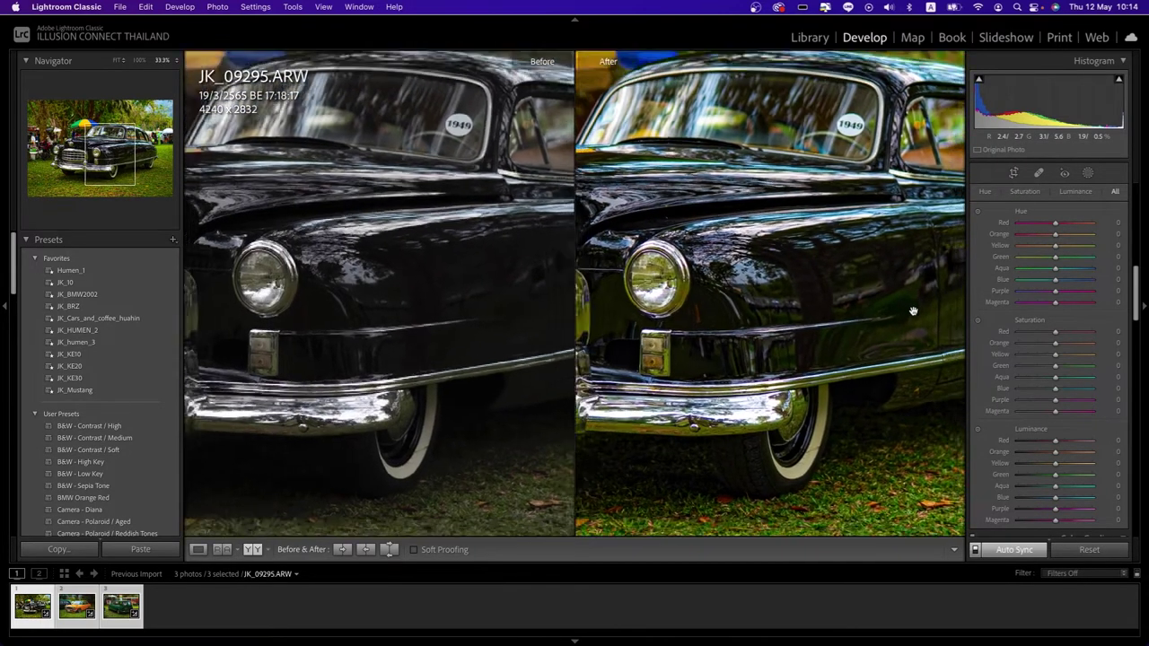
left_click(913, 311)
left_click_drag(831, 339, 874, 338)
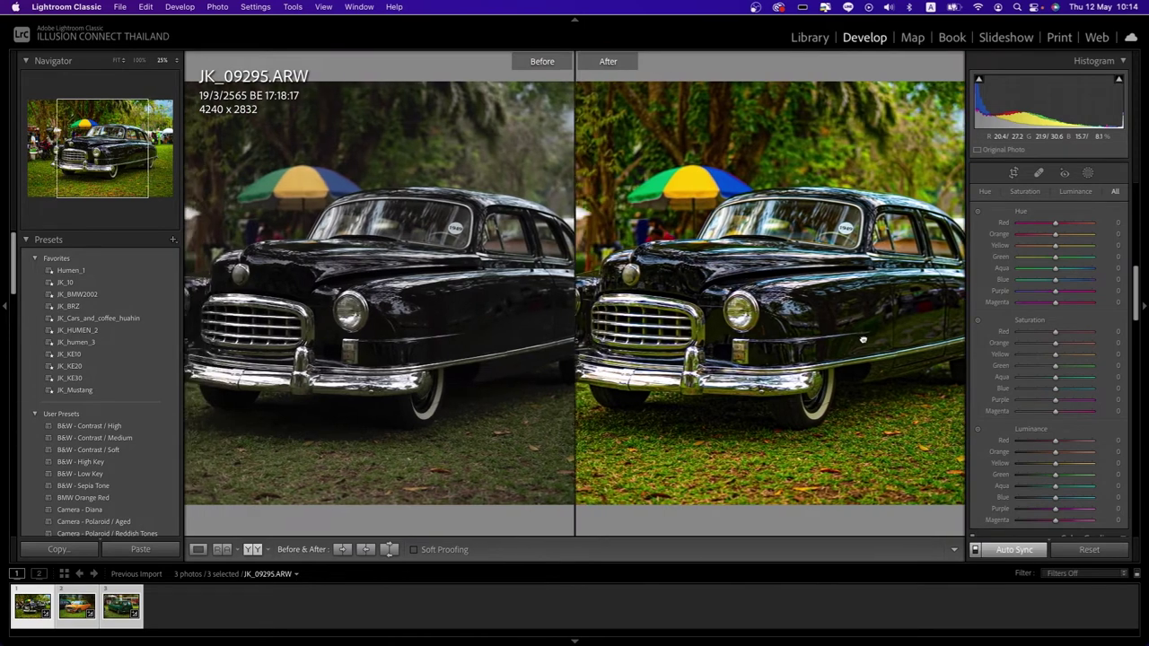
scroll(1030, 410, "down", 3)
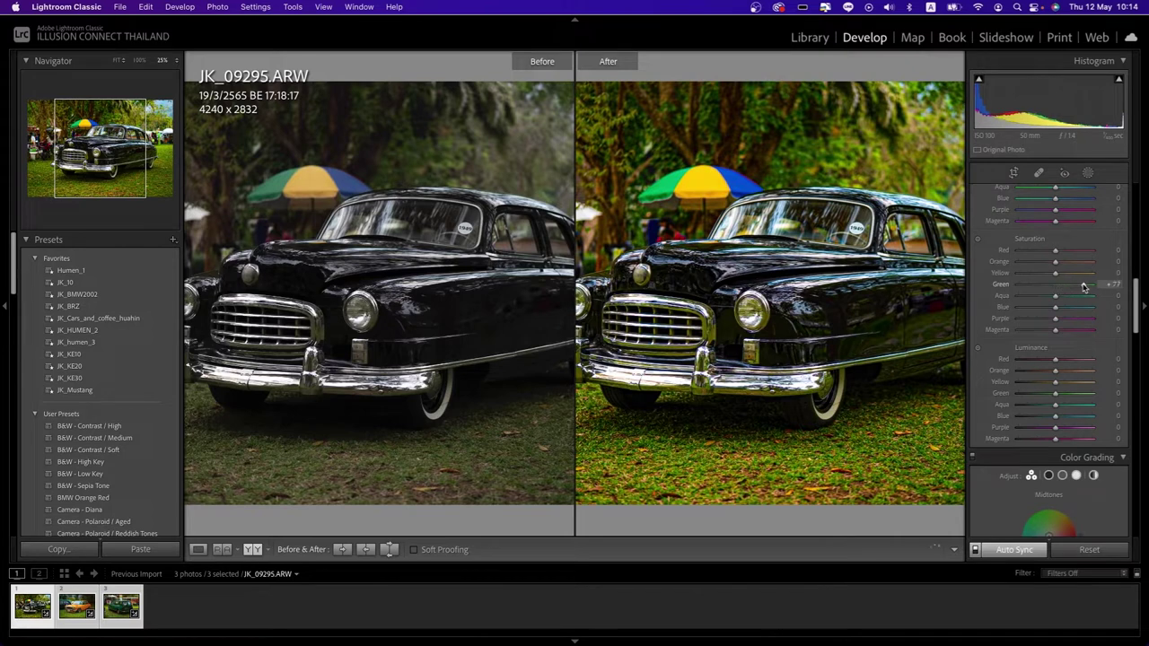
Set Green saturation to -52 and Aqua to -20, checking the umbrella close up.
left_click_drag(1089, 287, 1015, 290)
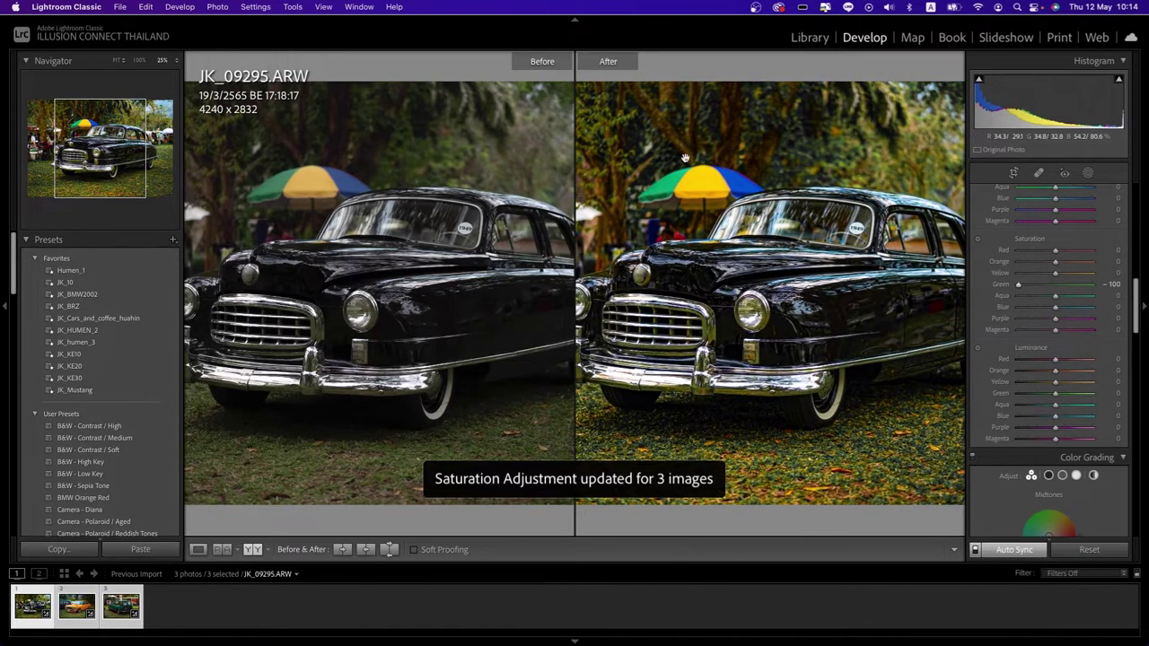
left_click_drag(1019, 285, 1037, 286)
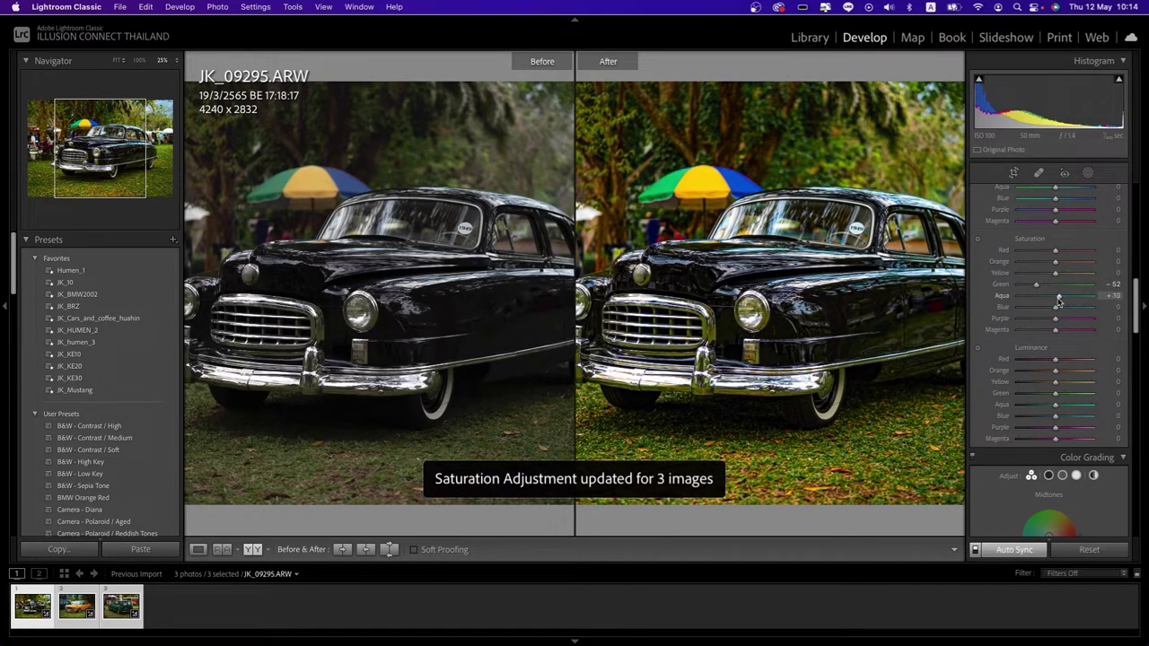
left_click_drag(1070, 299, 1050, 299)
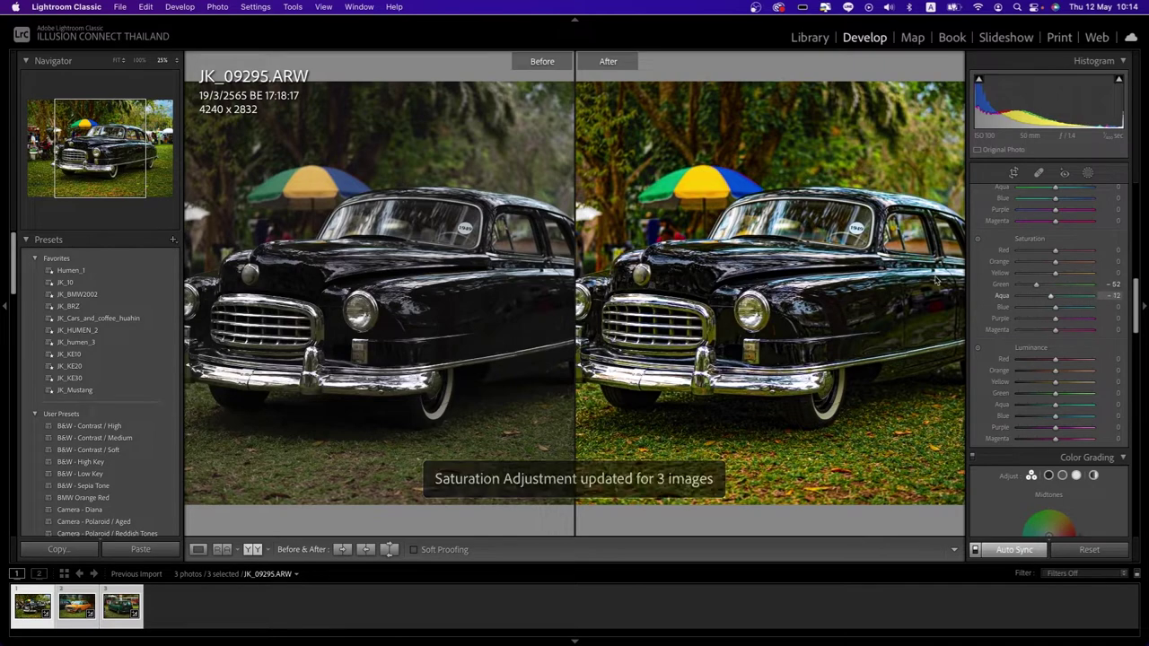
left_click(647, 149)
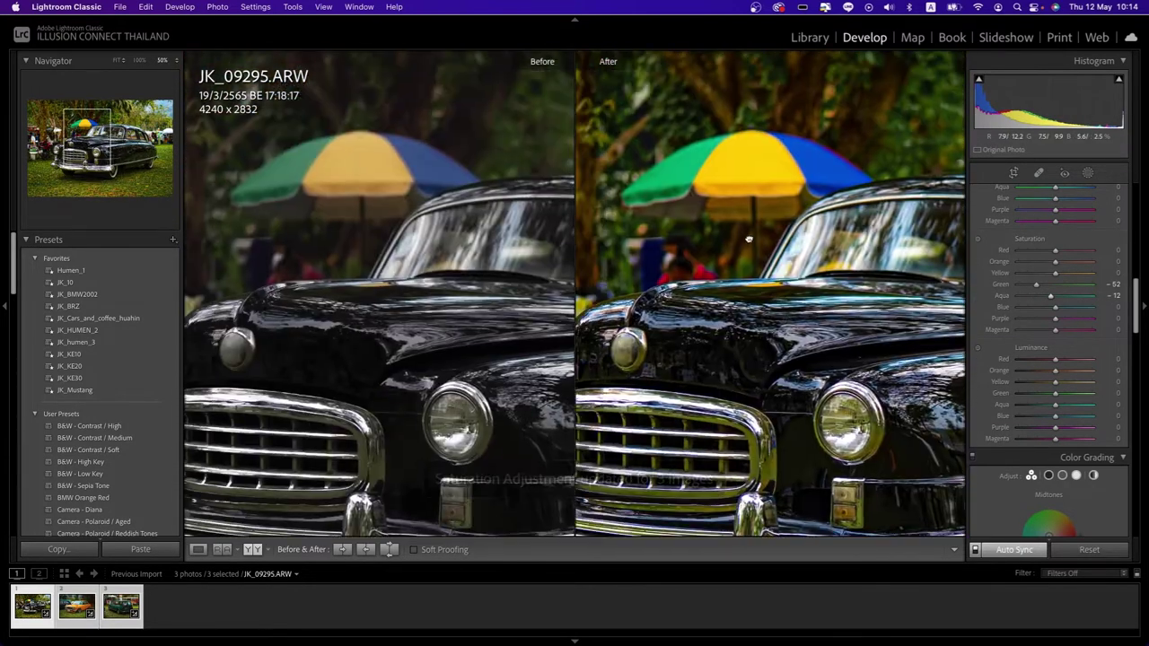
left_click_drag(662, 168, 586, 298)
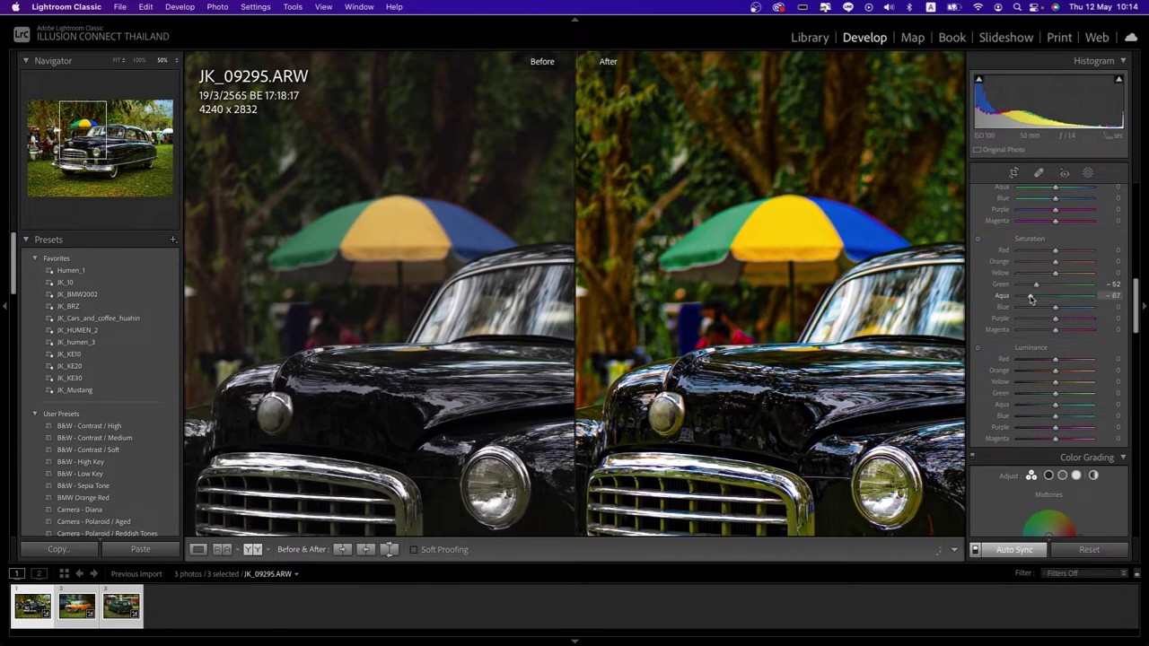
mouse_move(1031, 299)
left_mouse_down()
mouse_move(1046, 300)
mouse_move(1014, 301)
mouse_move(1081, 302)
left_mouse_up()
Desaturate Yellow to -24 and zoom back to 25% with the car recentred.
mouse_move(1054, 273)
left_mouse_down()
mouse_move(1025, 280)
mouse_move(1066, 278)
mouse_move(1034, 278)
mouse_move(1048, 278)
left_mouse_up()
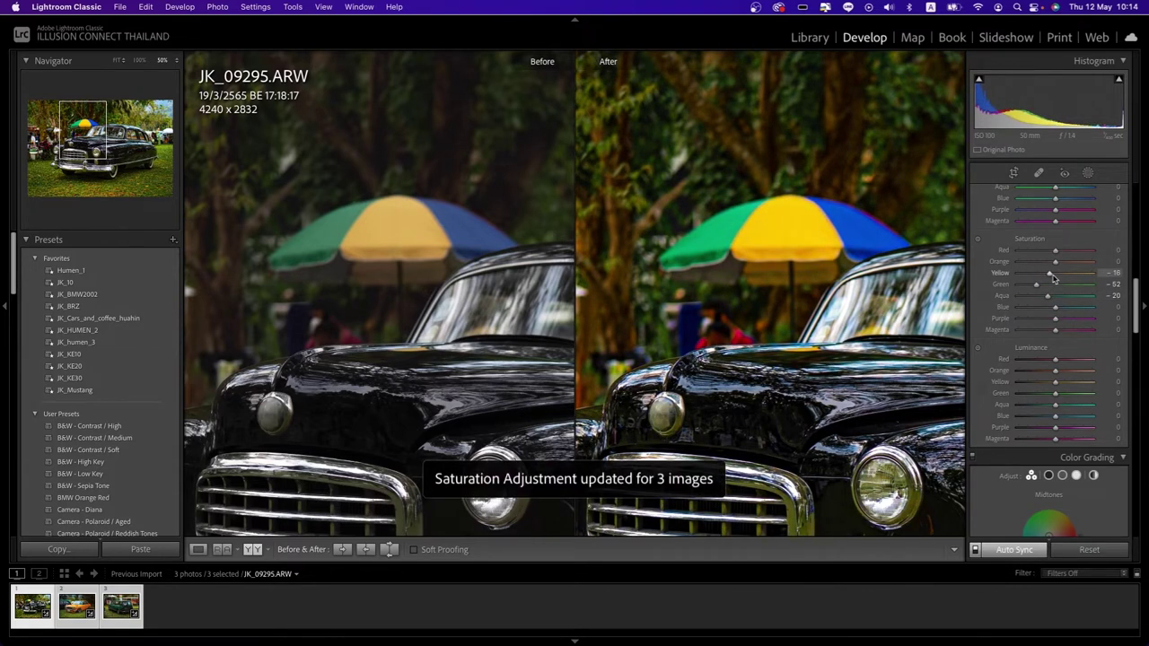
left_click(883, 350)
key("ctrl+minus")
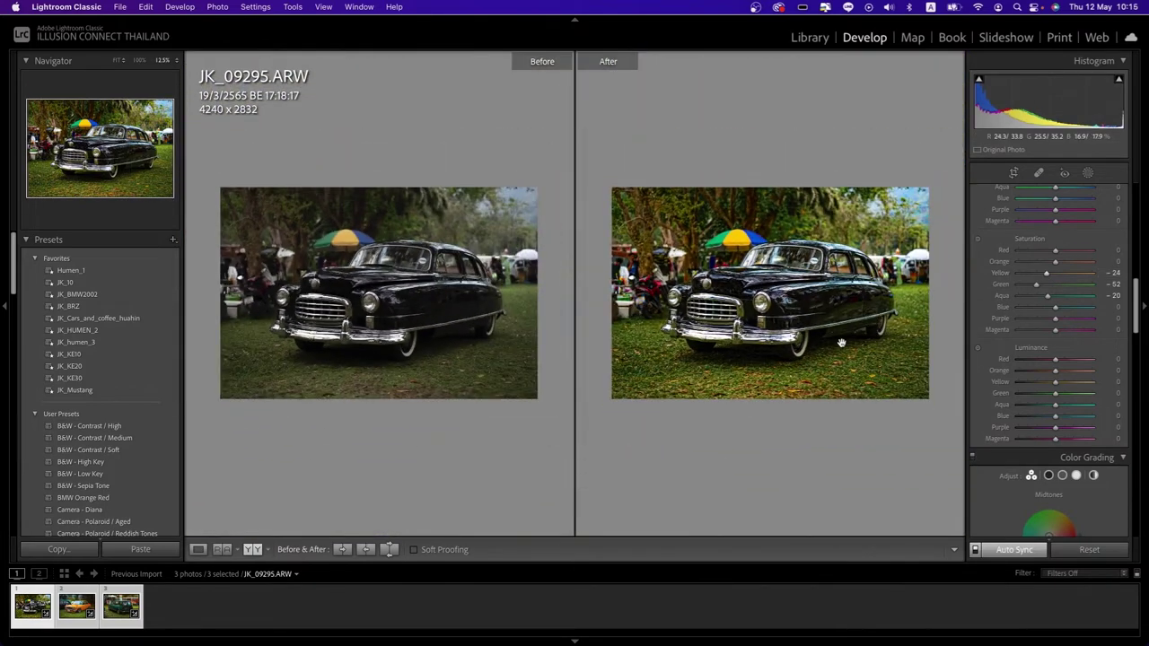
key("ctrl+equal")
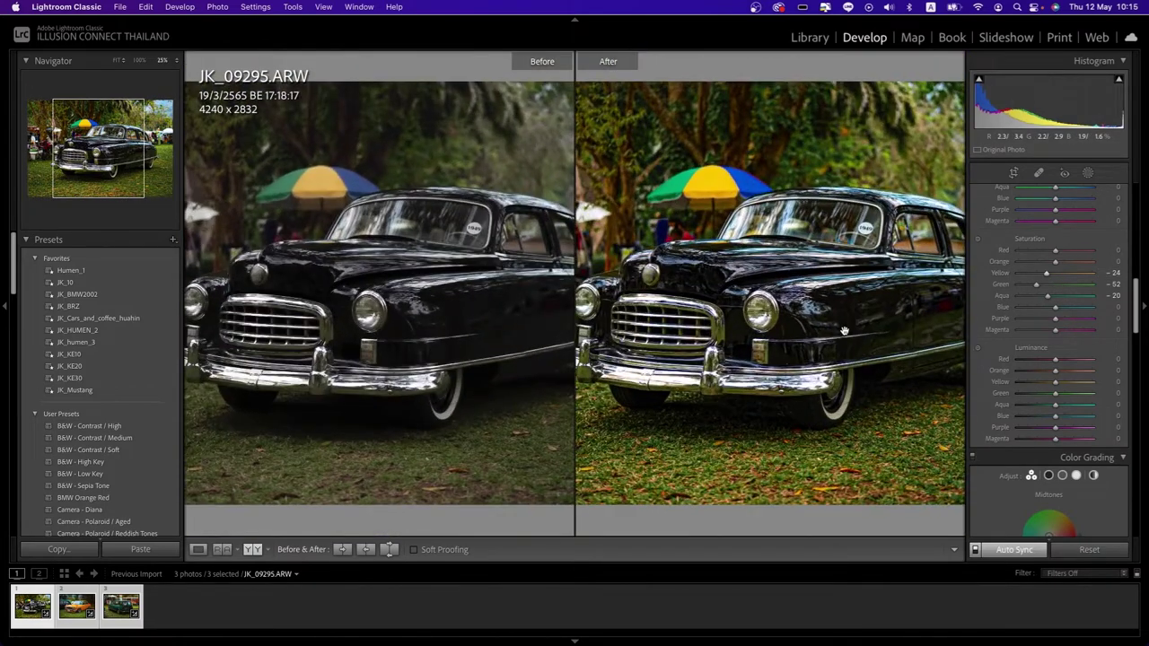
left_click_drag(844, 333, 881, 332)
Tint the shadows a warm orange in Color Grading, settling at Hue 22, Saturation 36.
scroll(1032, 359, "down", 5)
scroll(1033, 341, "down", 2)
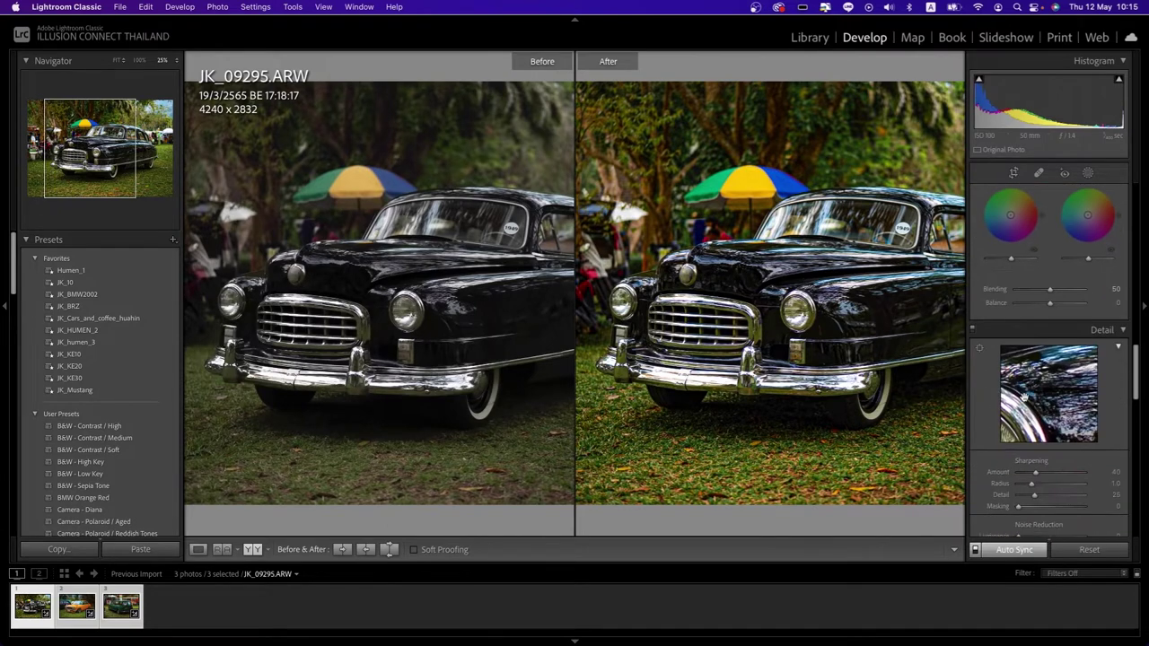
scroll(1019, 306, "up", 2)
scroll(1019, 306, "up", 4)
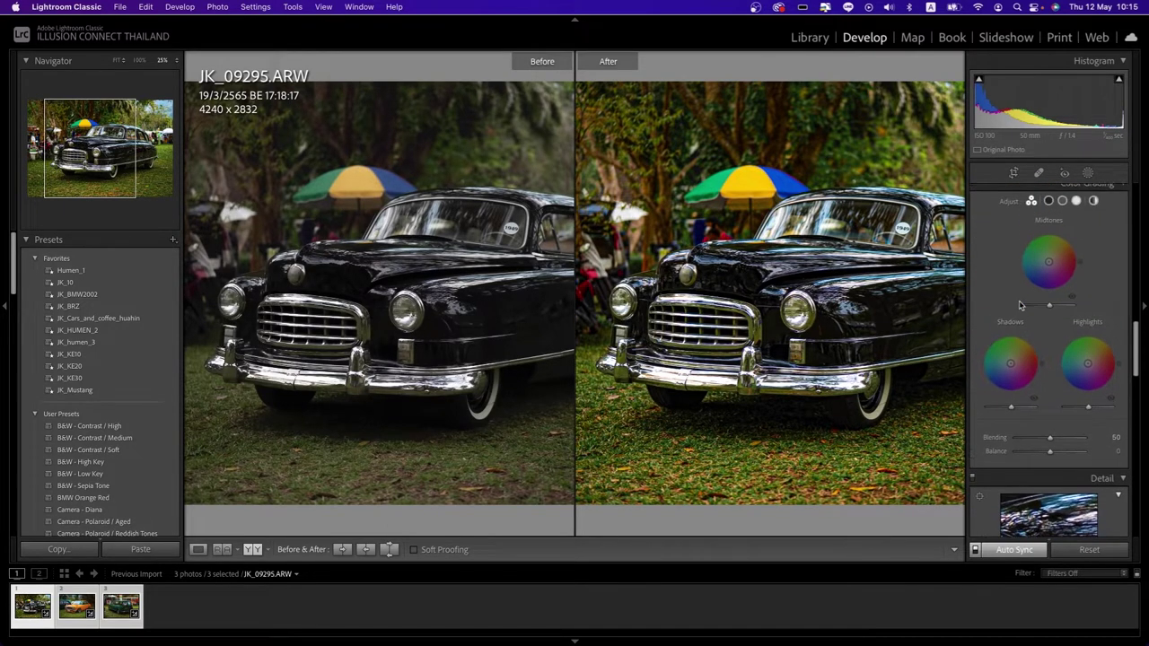
left_click_drag(847, 251, 806, 251)
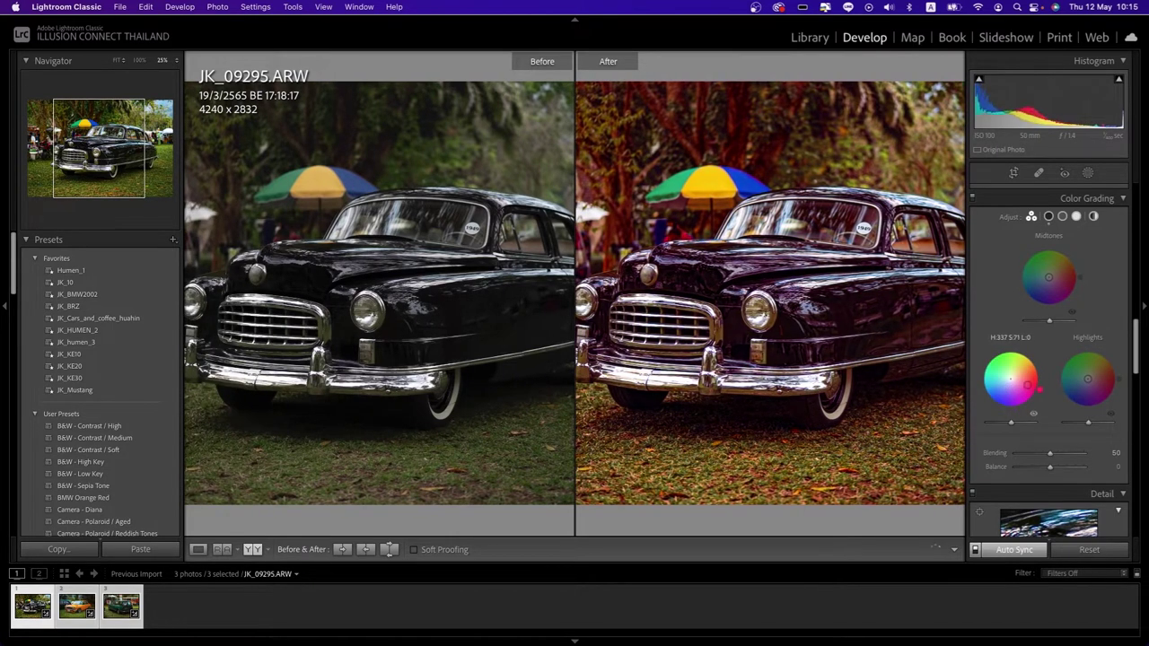
left_click_drag(1011, 377, 1032, 377)
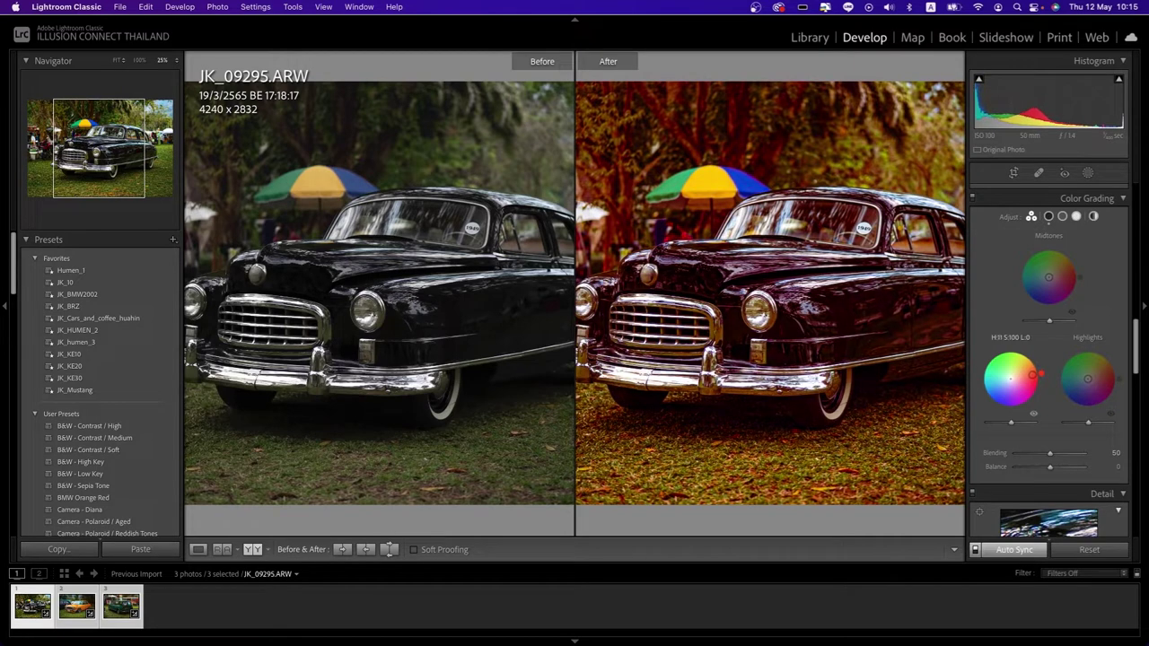
mouse_move(1017, 430)
left_mouse_down()
mouse_move(1026, 424)
mouse_move(983, 418)
mouse_move(1029, 416)
mouse_move(1013, 416)
left_mouse_up()
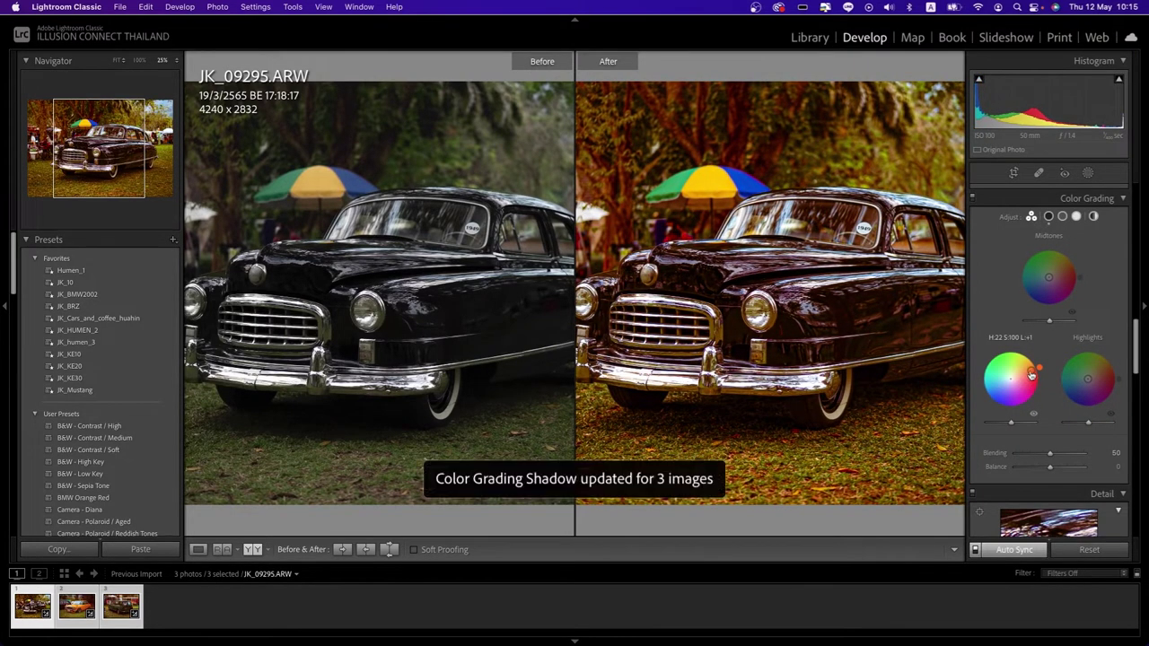
left_click_drag(1032, 369, 1021, 375)
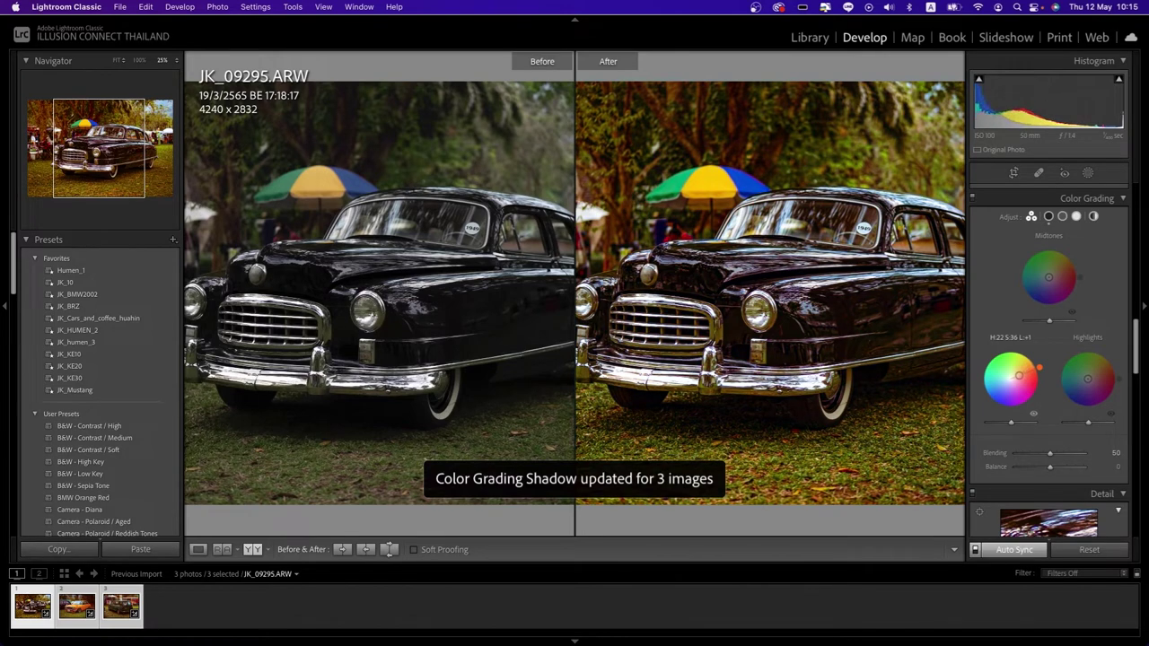
left_click_drag(1017, 380, 1013, 377)
Tint the highlights cool blue (Hue 227, Saturation 34) and set Balance to +16.
left_click_drag(895, 342, 873, 342)
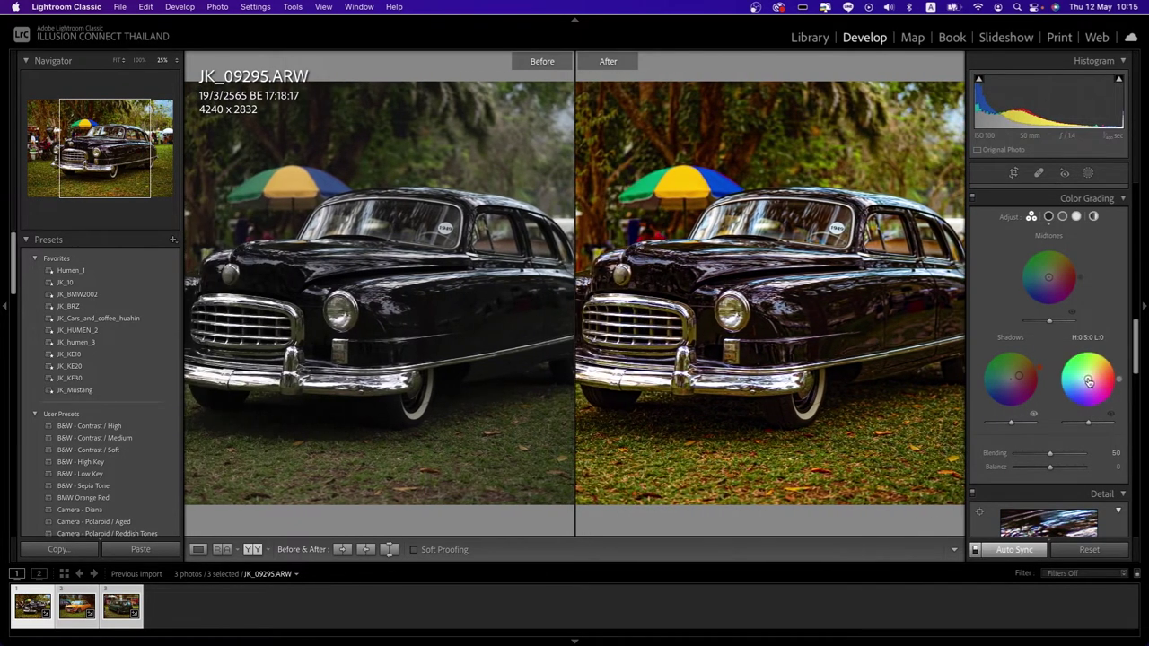
mouse_move(1089, 382)
left_mouse_down()
mouse_move(1076, 359)
mouse_move(1074, 405)
mouse_move(1076, 388)
mouse_move(1066, 395)
left_mouse_up()
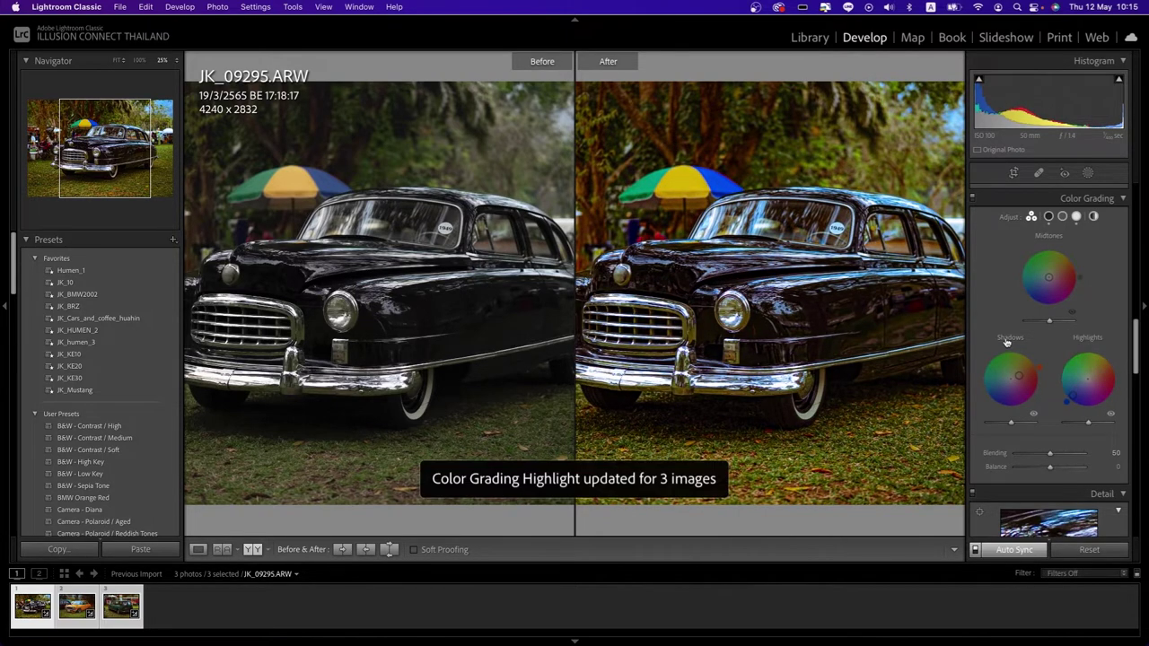
mouse_move(888, 299)
left_mouse_down()
mouse_move(726, 305)
mouse_move(875, 296)
mouse_move(862, 297)
left_mouse_up()
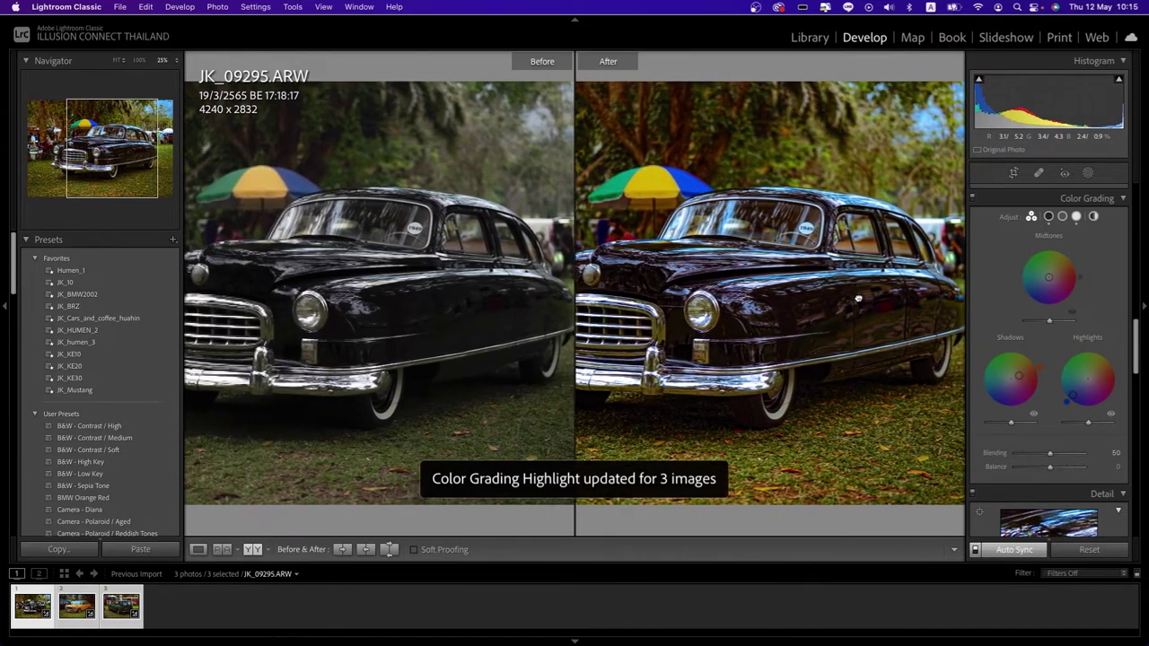
left_click_drag(1076, 397, 1079, 392)
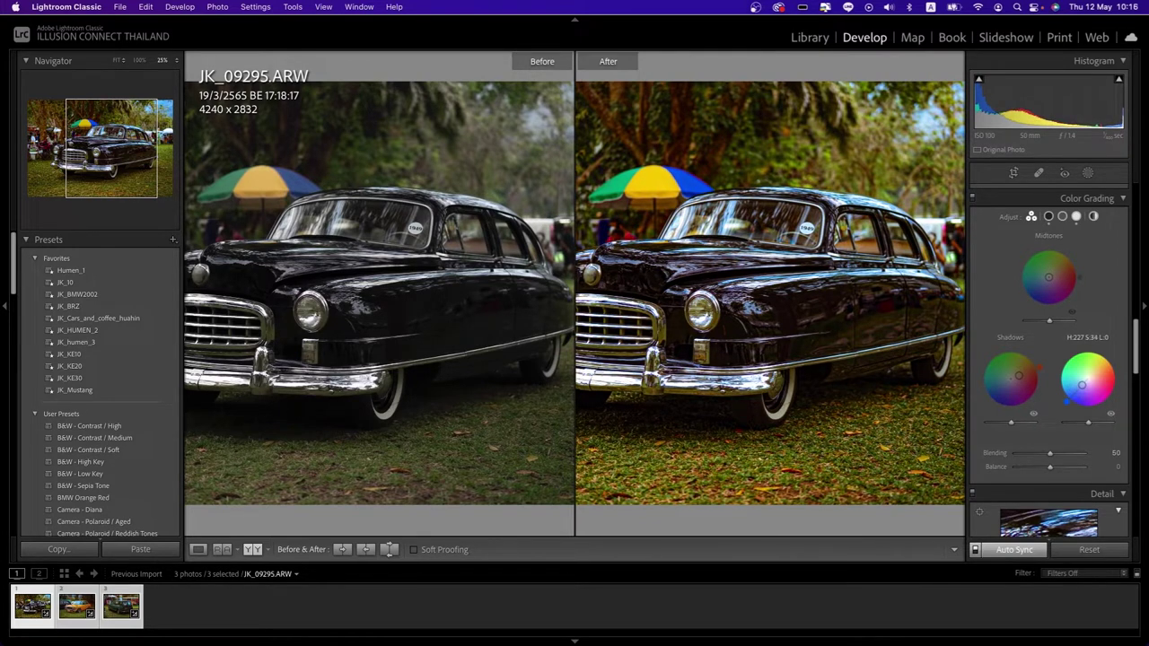
mouse_move(1050, 467)
left_mouse_down()
mouse_move(1067, 470)
mouse_move(1055, 468)
left_mouse_up()
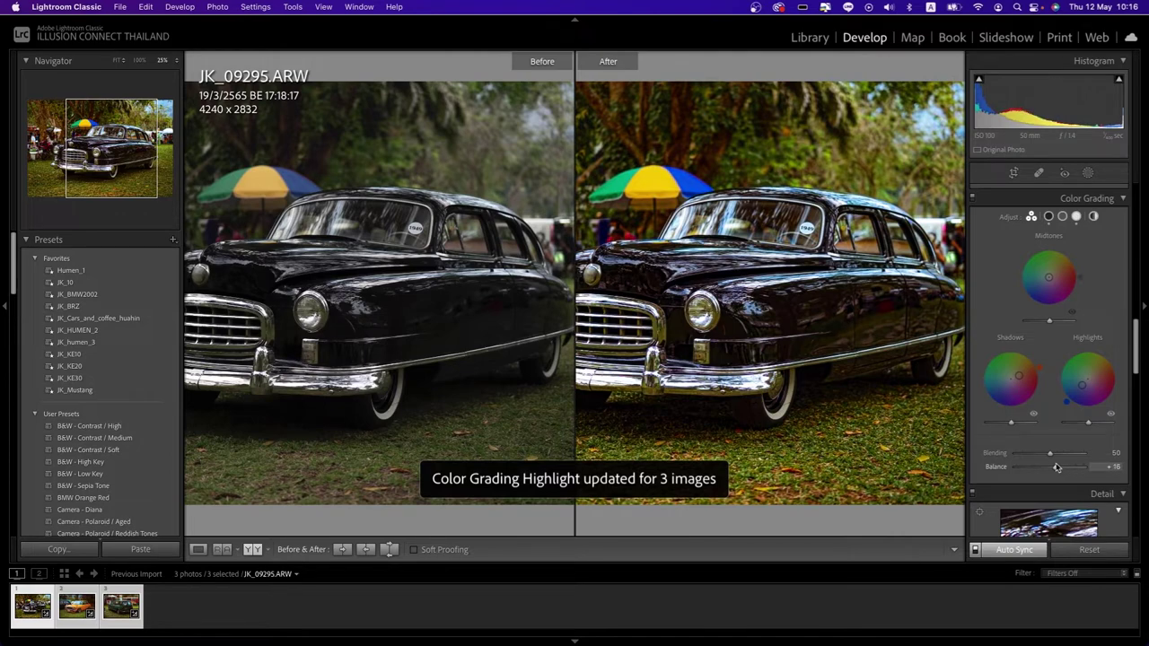
Zoom in on the black car's front bumper and wheel.
scroll(1050, 377, "down", 5)
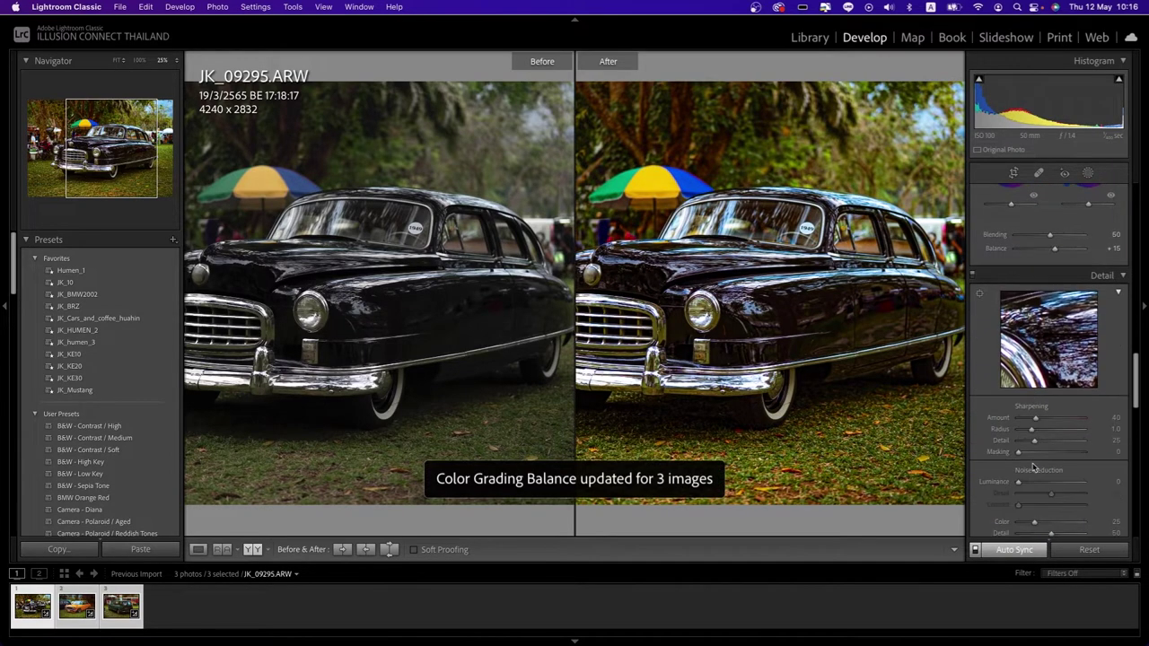
left_click_drag(818, 343, 817, 132)
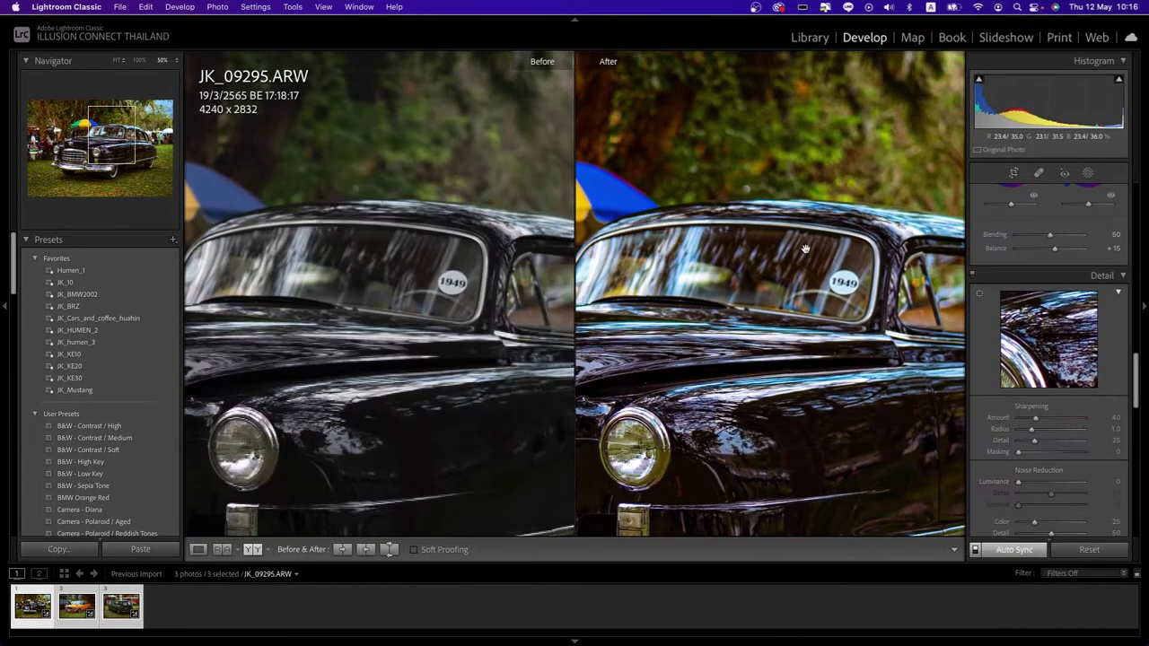
scroll(790, 224, "down", 5)
scroll(790, 225, "down", 5)
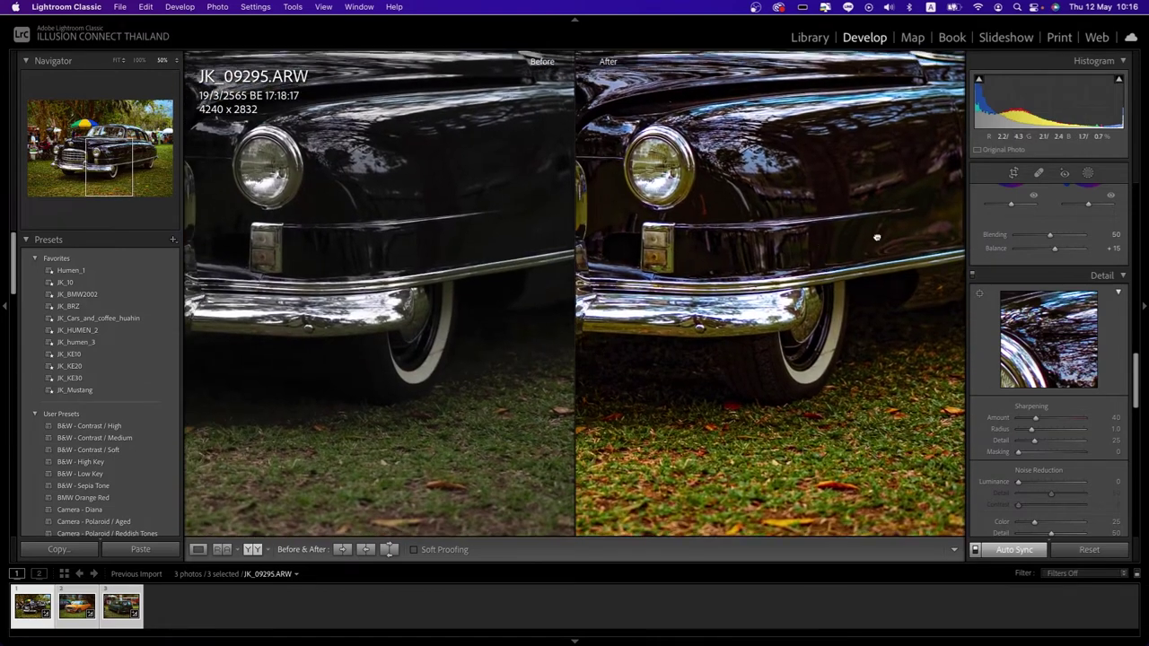
scroll(763, 244, "left", 5)
scroll(763, 244, "left", 5)
scroll(763, 244, "left", 5)
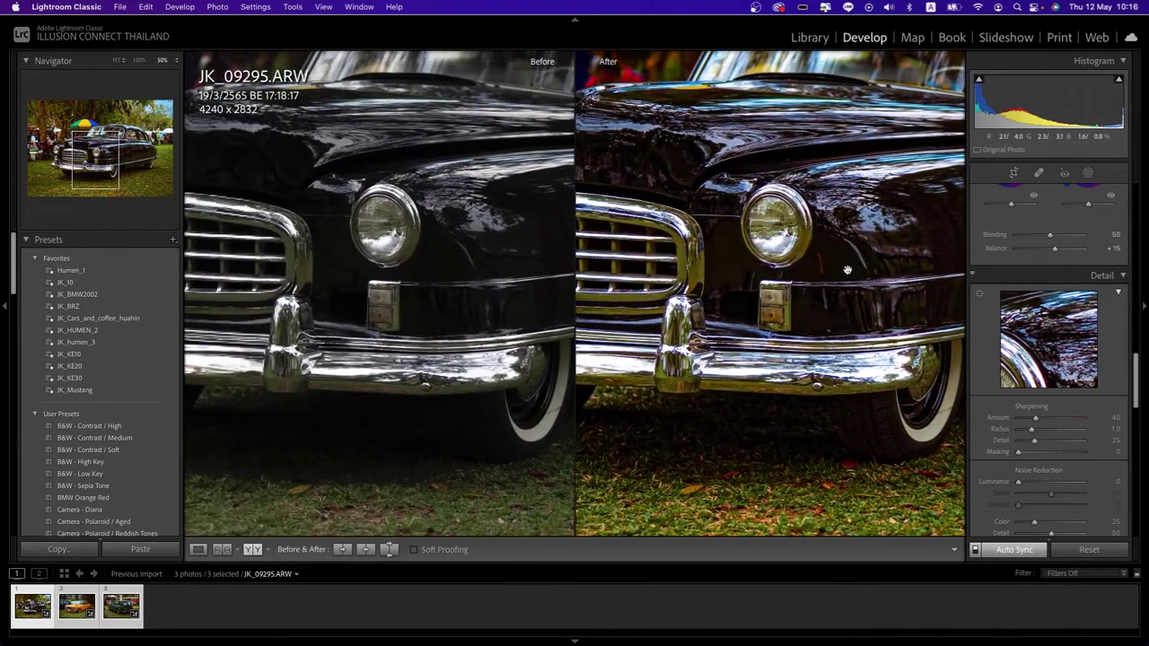
Bring the Detail panel into view, showing Sharpening Amount 40 and Luminance noise reduction 0.
scroll(1000, 425, "down", 3)
scroll(1000, 464, "down", 2)
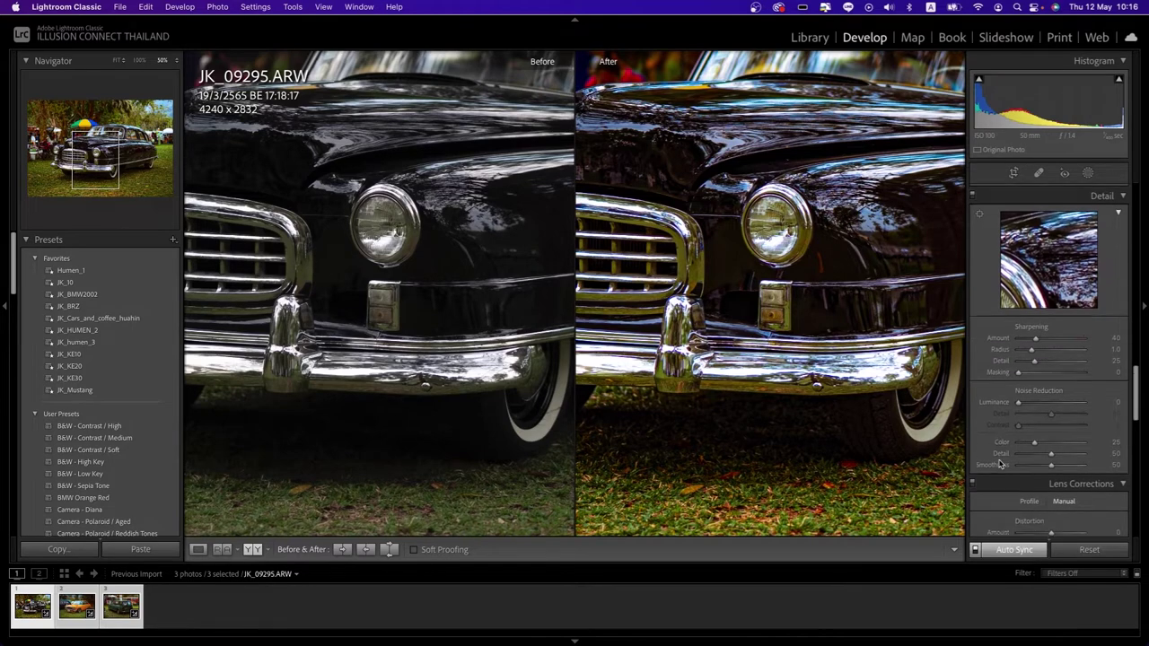
scroll(1000, 464, "down", 1)
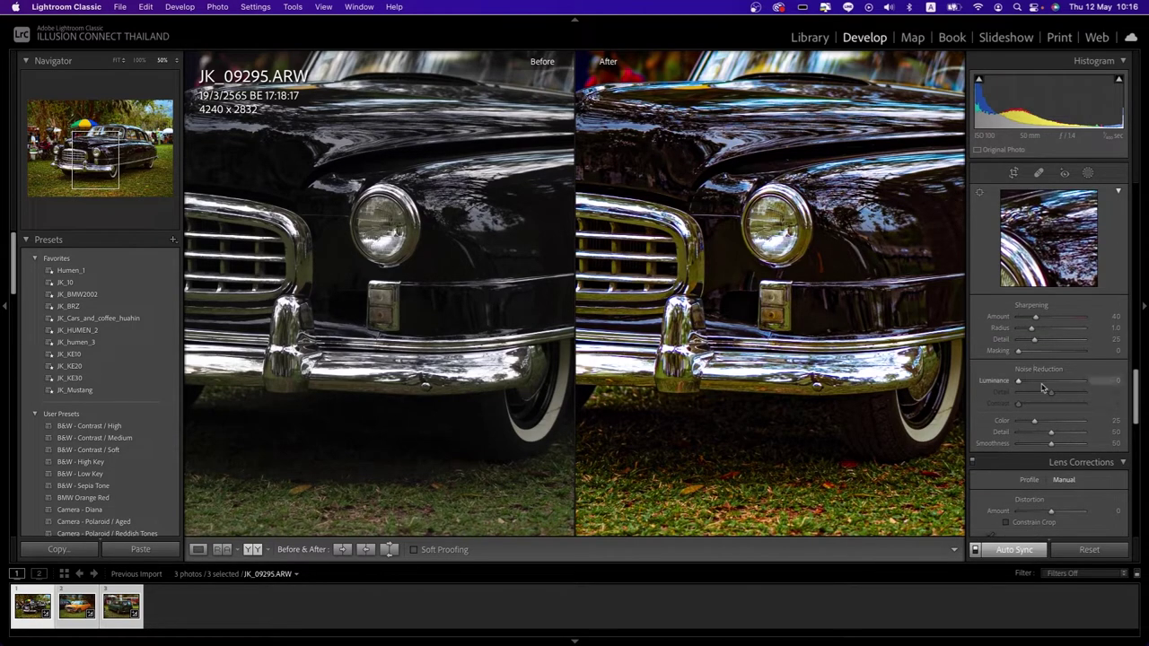
scroll(1040, 384, "down", 1)
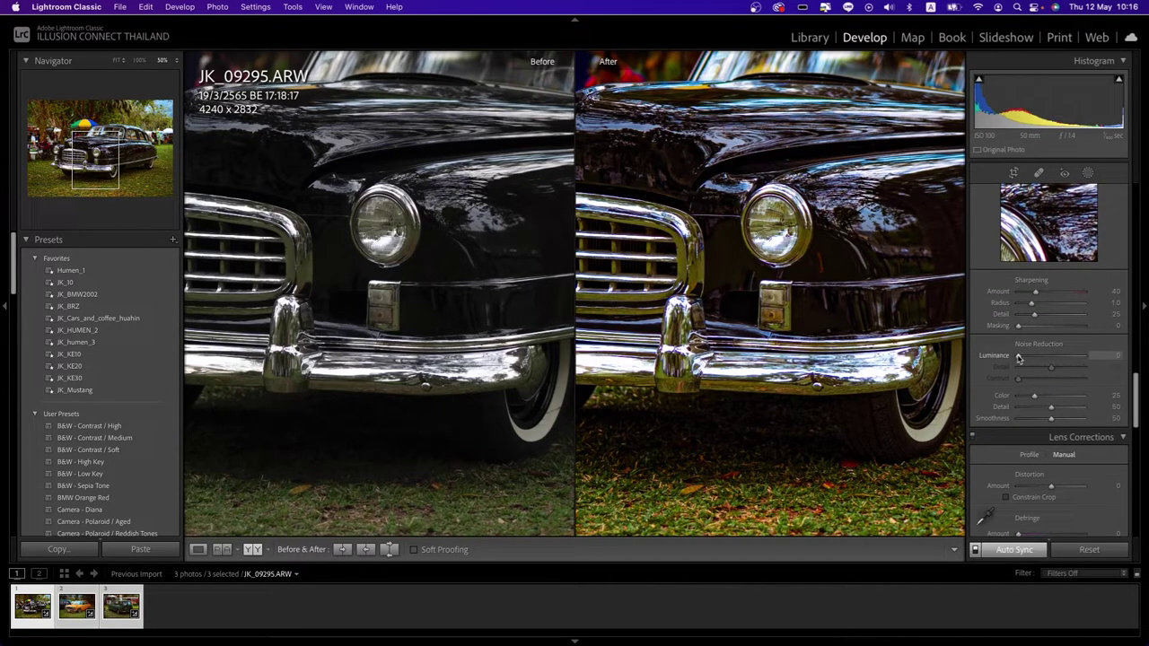
scroll(905, 346, "up", 1)
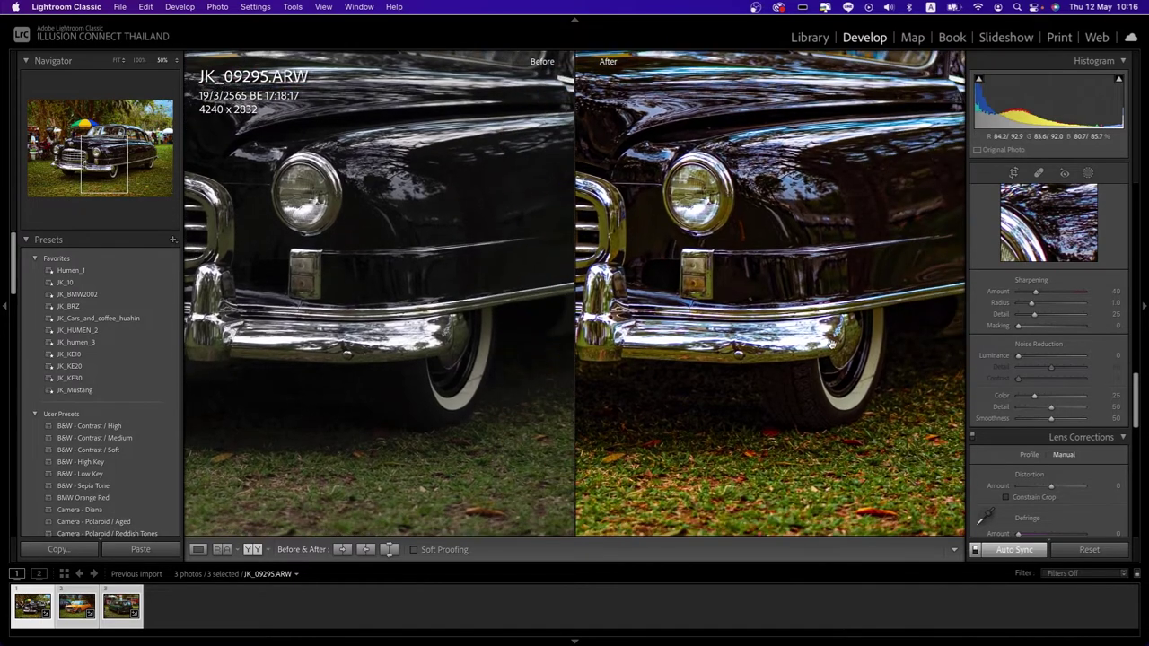
scroll(832, 342, "up", 1)
scroll(832, 342, "up", 1)
scroll(832, 342, "down", 2)
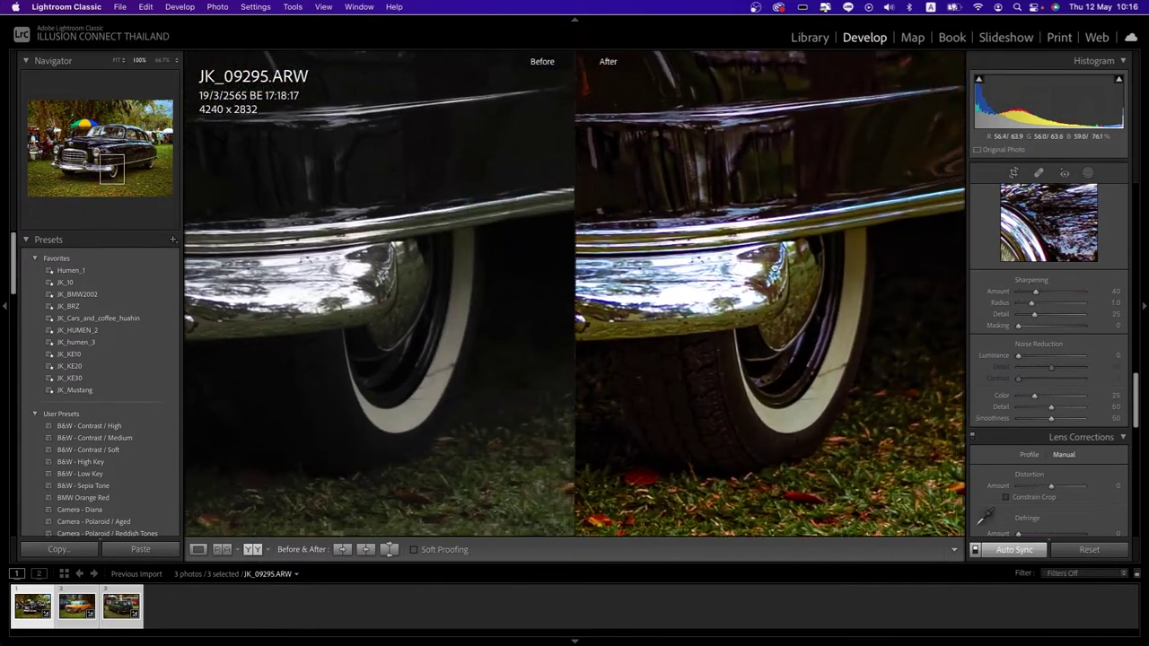
scroll(832, 342, "down", 1)
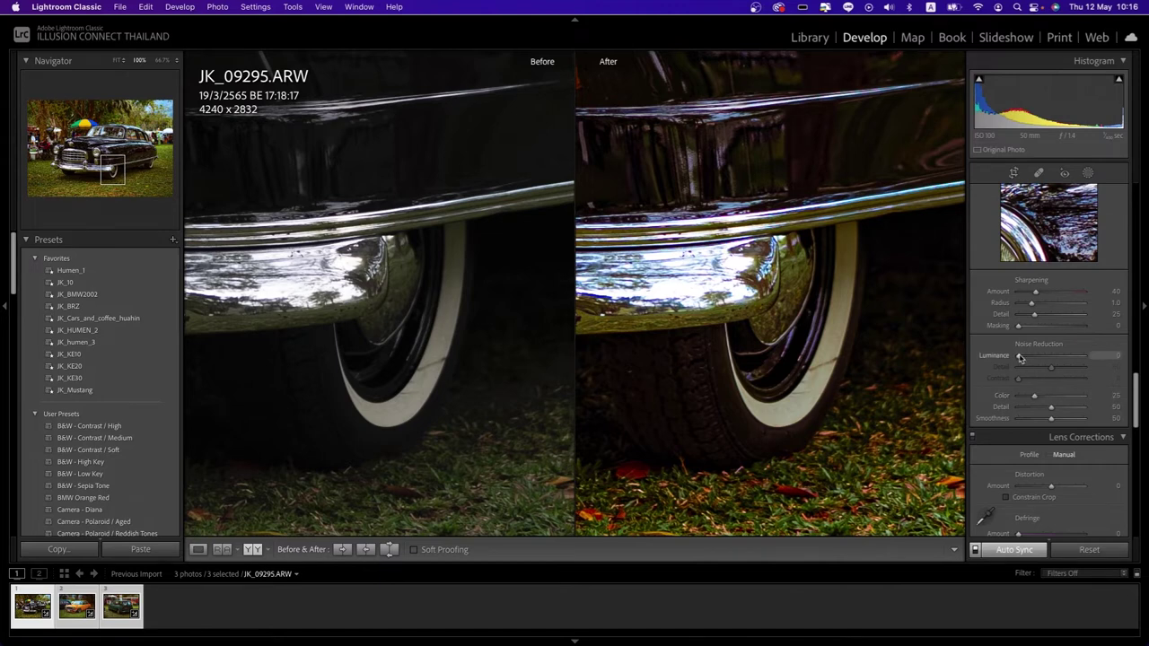
Raise Luminance noise reduction to 39 and check the smoothing at close zoom.
left_click_drag(1019, 357, 1080, 355)
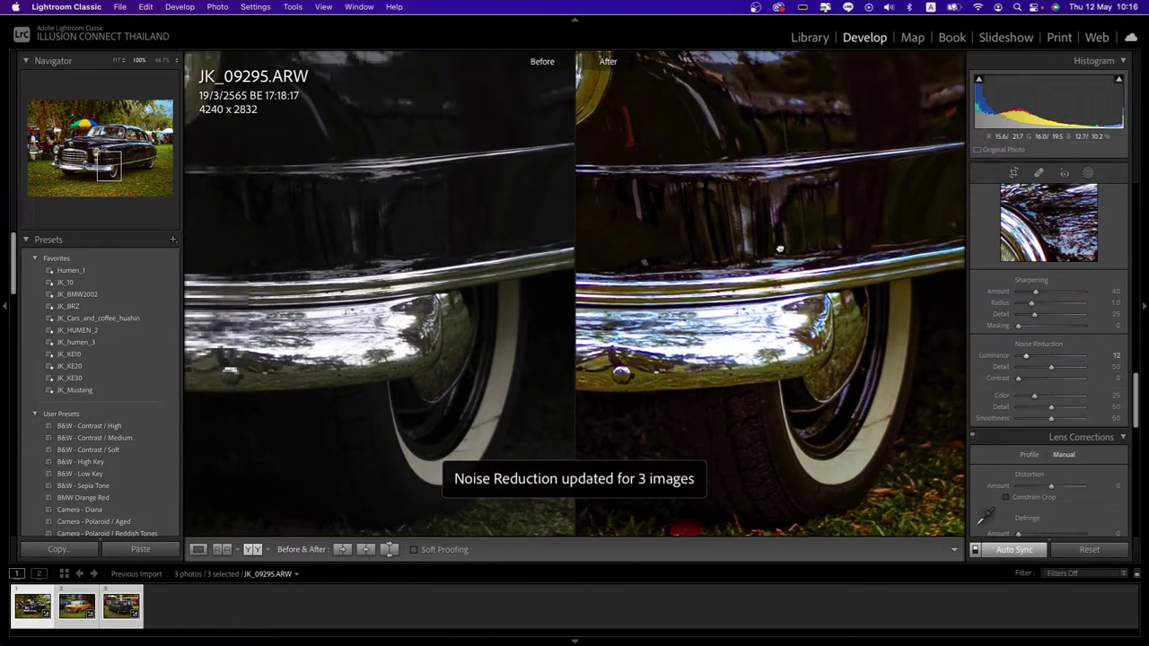
left_click(747, 212)
scroll(748, 212, "up", 5)
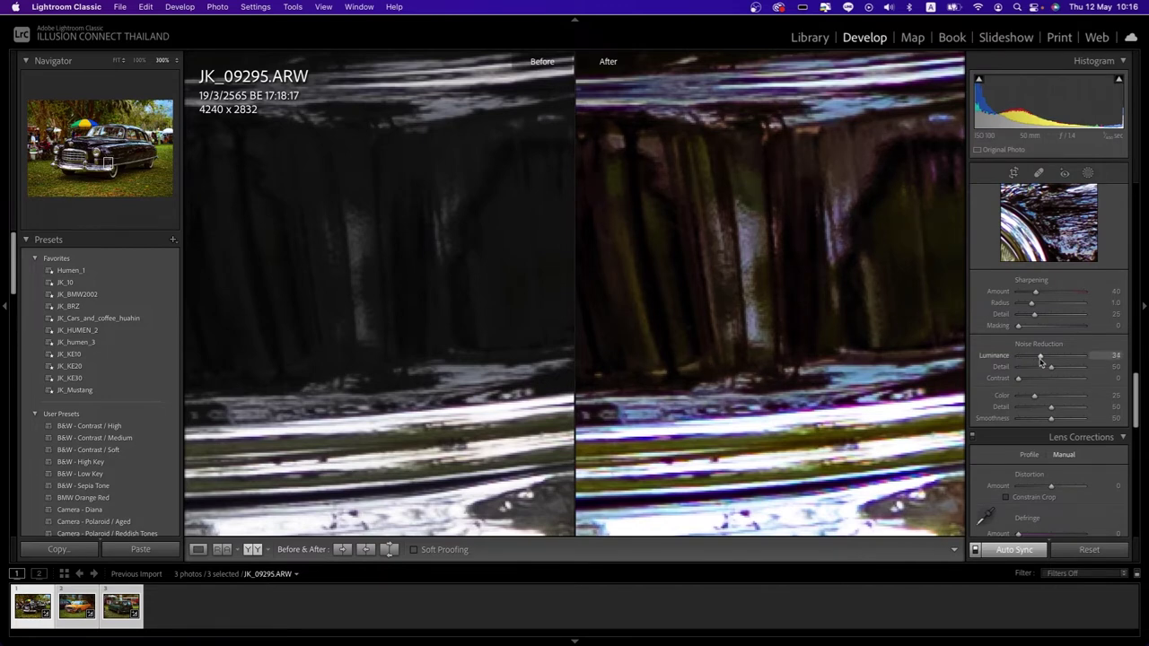
key("super+minus")
key("super+minus")
key("super+minus")
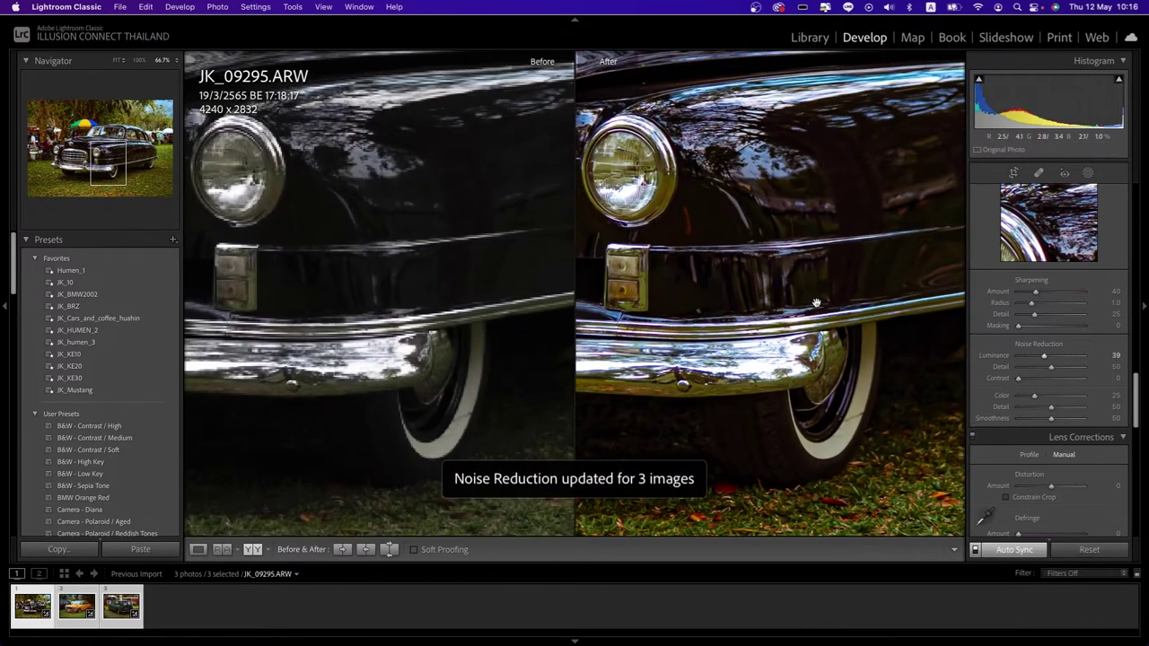
key("super+minus")
key("super+minus")
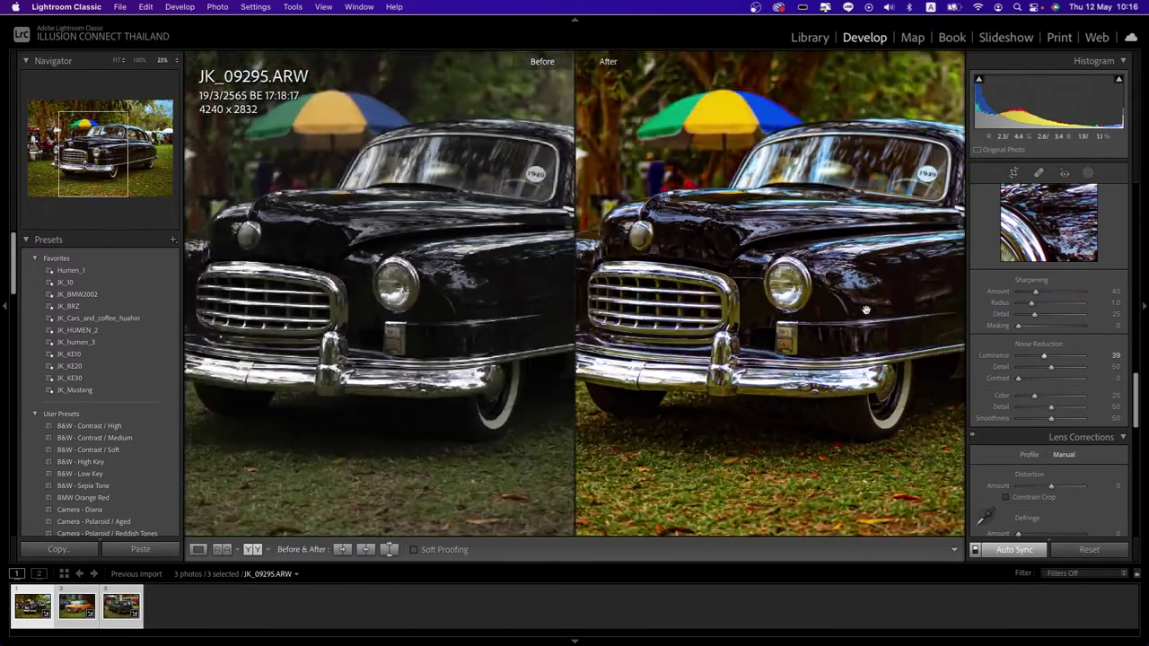
key("super+minus")
key("super+minus")
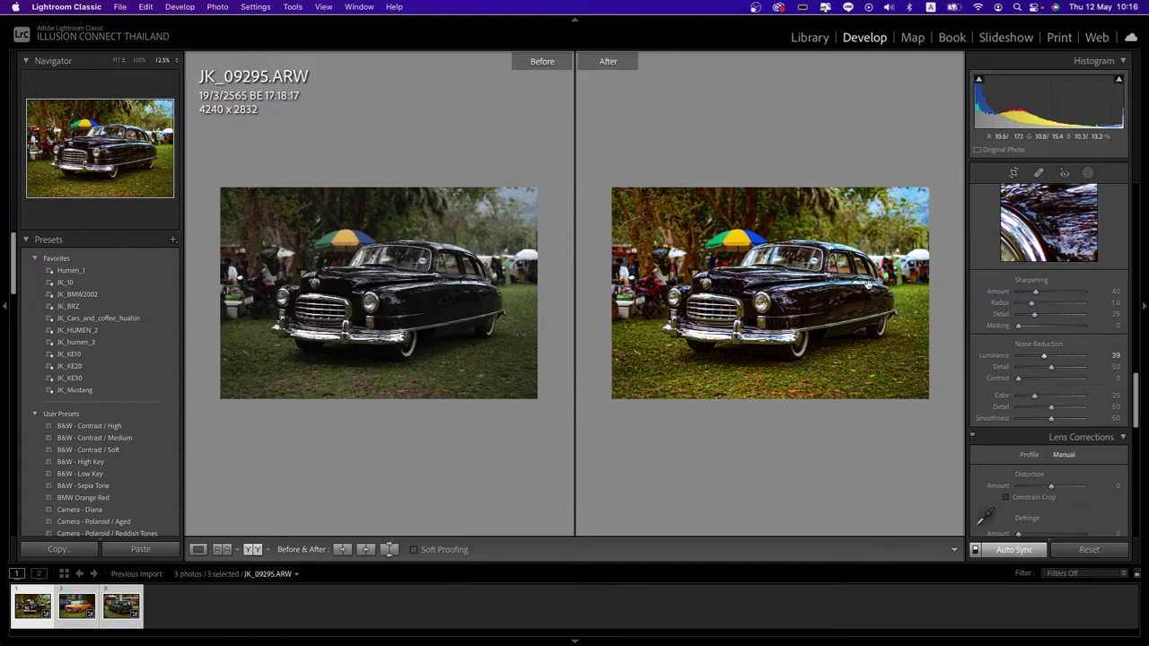
key("super+equal")
key("super+equal")
key("super+equal")
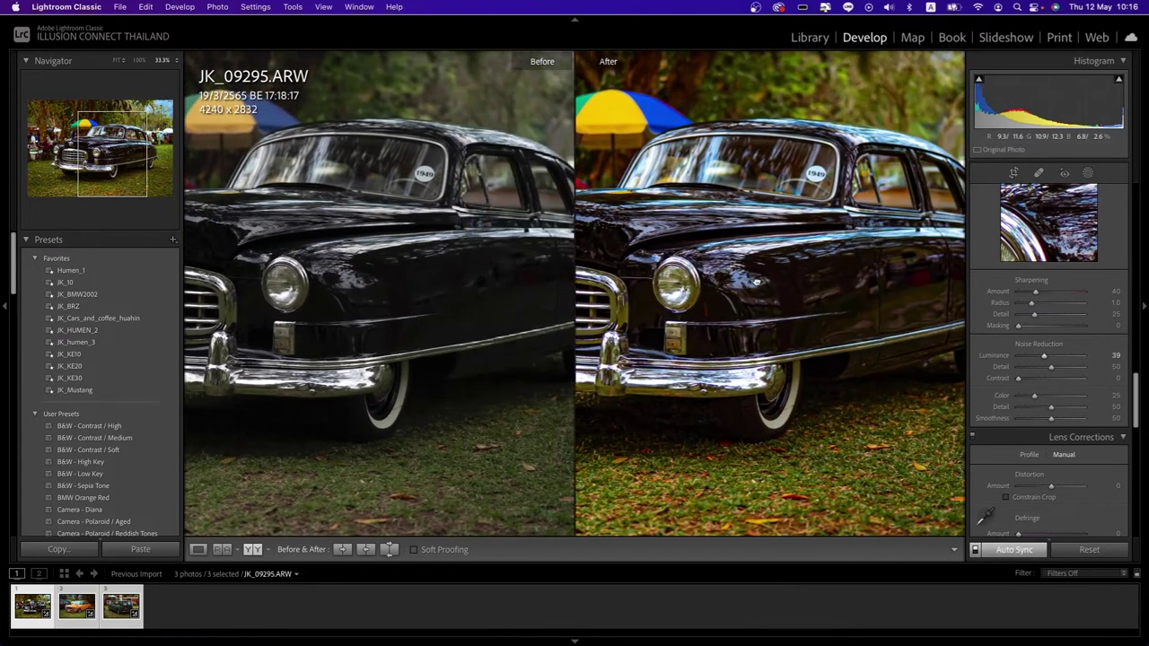
key("super+equal")
left_click_drag(918, 251, 861, 253)
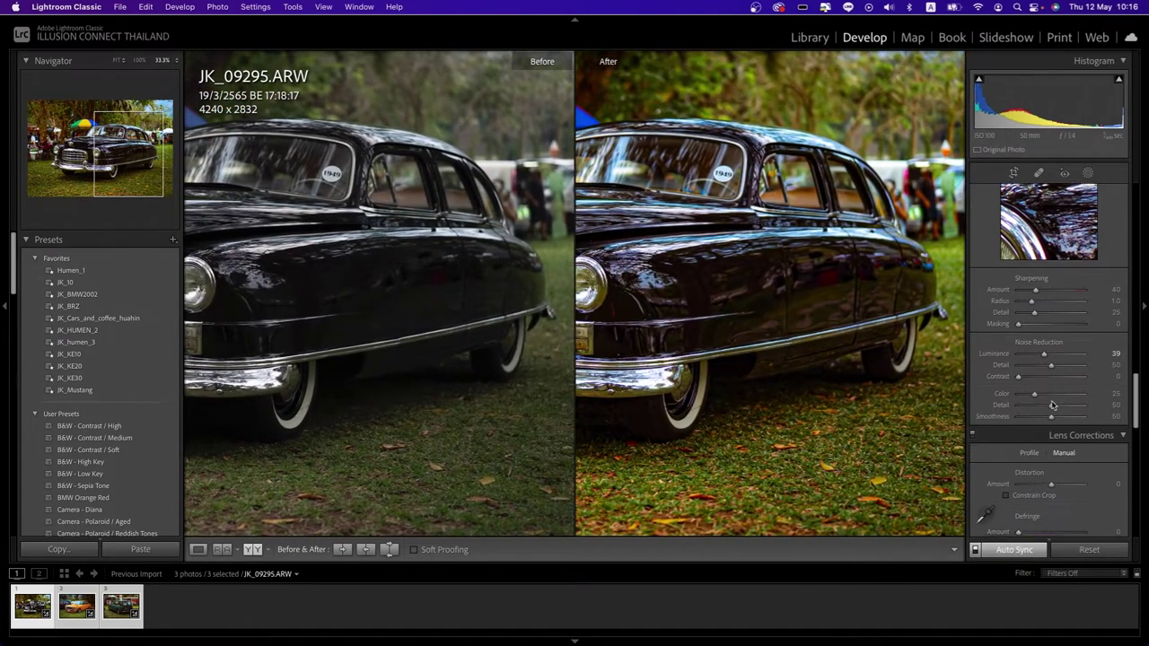
Try shifting the Calibration Shadows tint toward green.
scroll(1054, 406, "down", 5)
scroll(1054, 406, "down", 3)
scroll(1054, 407, "down", 3)
scroll(1054, 406, "down", 3)
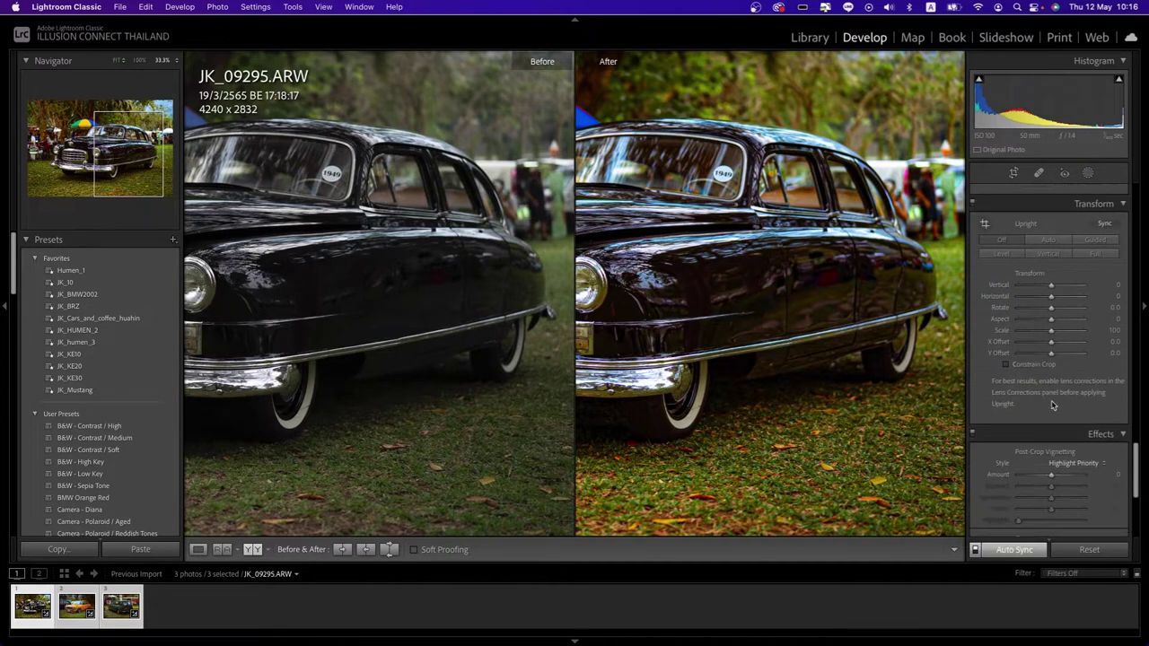
scroll(1054, 406, "down", 3)
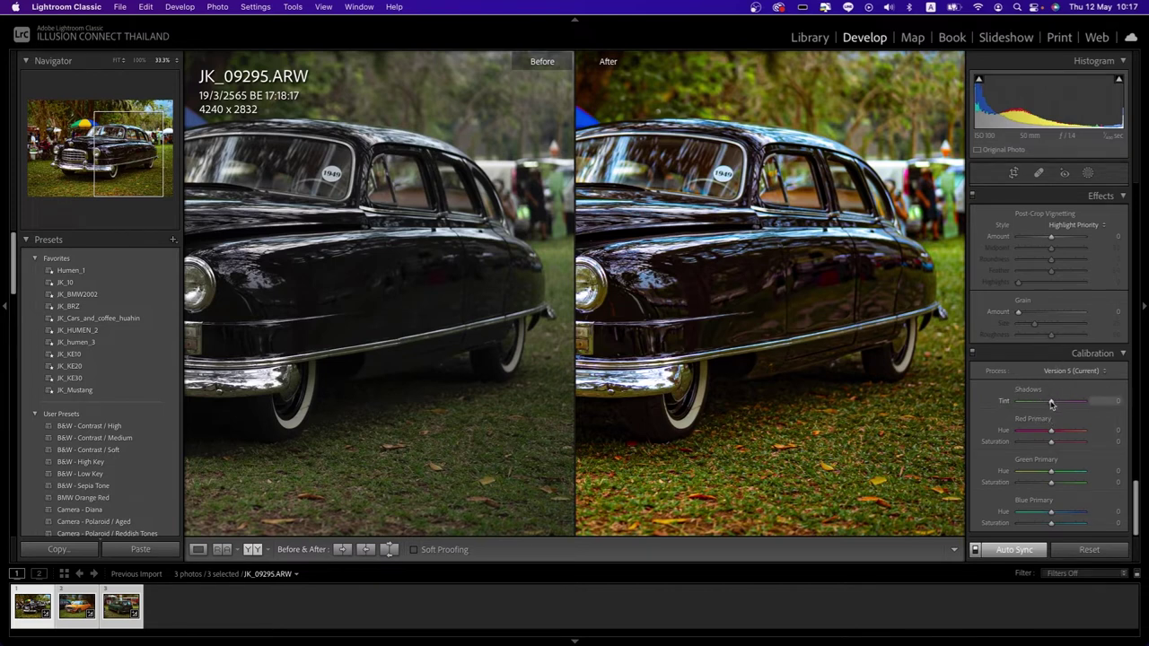
left_click_drag(1051, 401, 1018, 402)
left_click_drag(1058, 406, 1048, 406)
left_click_drag(1050, 406, 1033, 409)
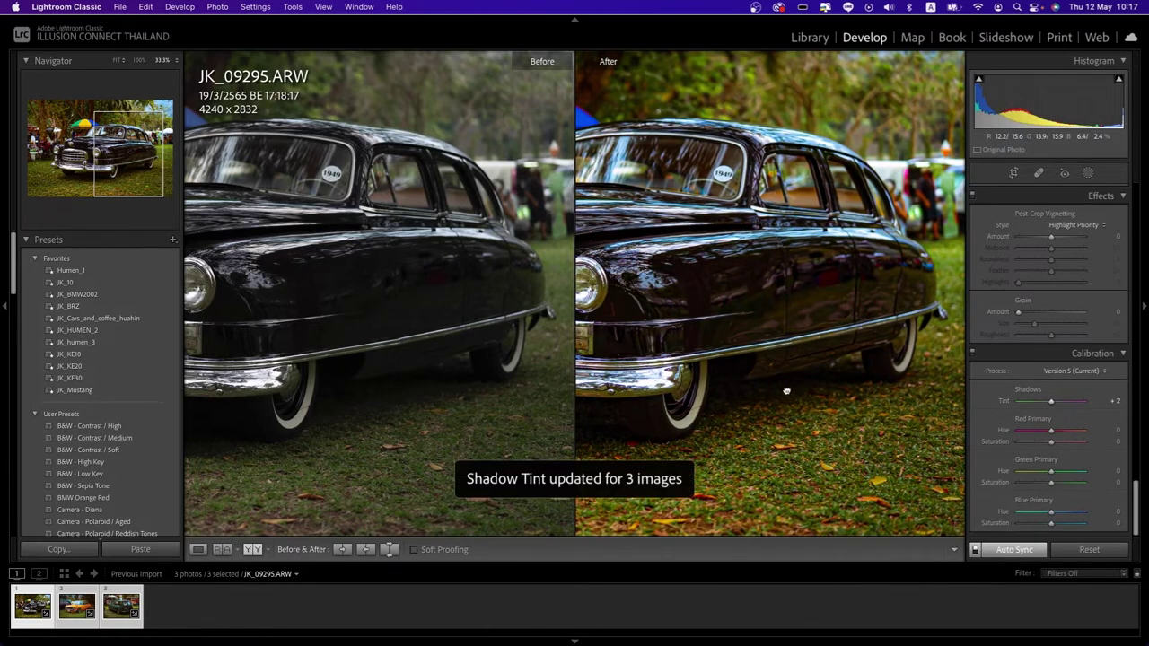
left_click_drag(782, 390, 903, 389)
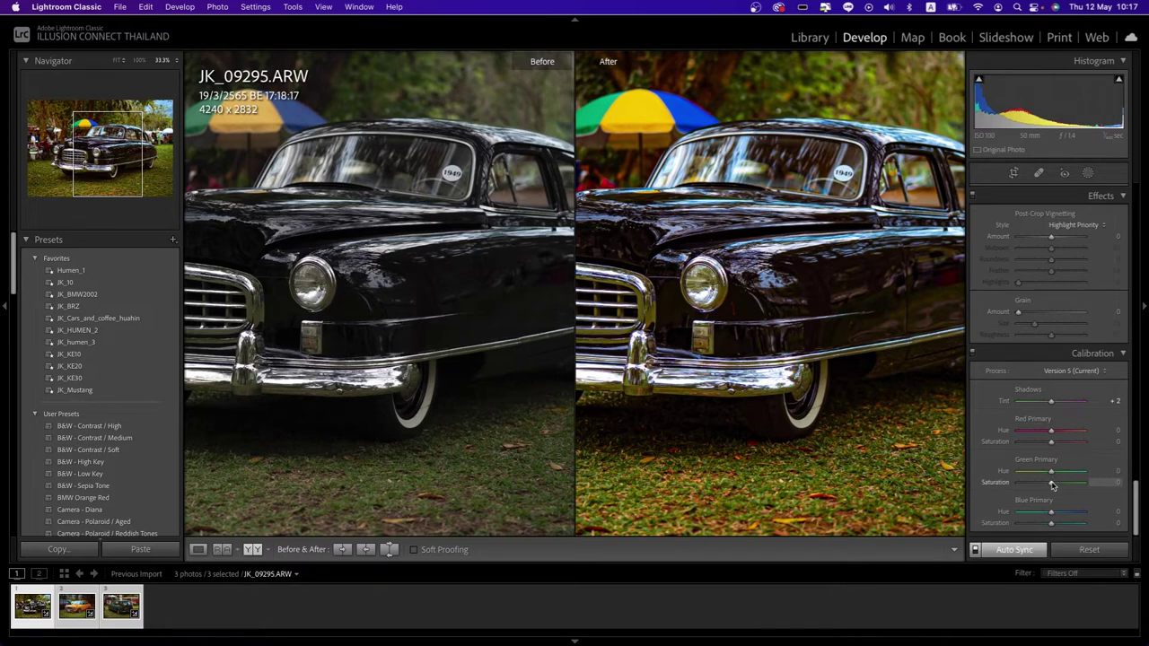
Set Green Primary Saturation to -13 and Blue Primary Saturation to +66.
left_click_drag(1028, 485, 1008, 484)
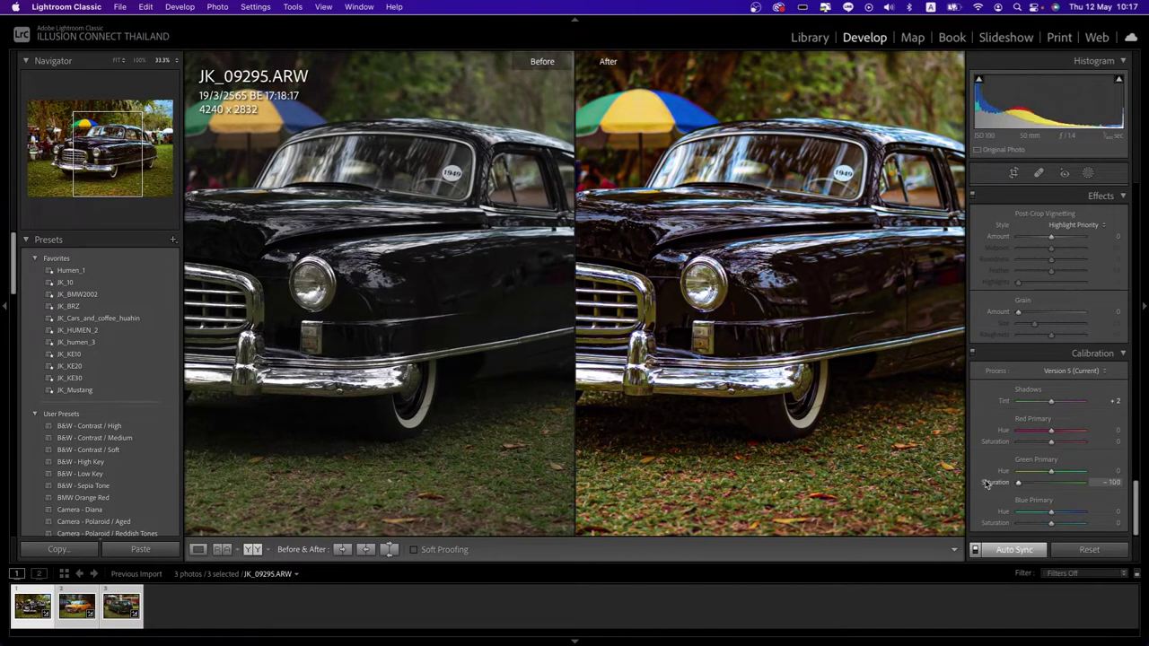
left_click(813, 375)
left_click(813, 375)
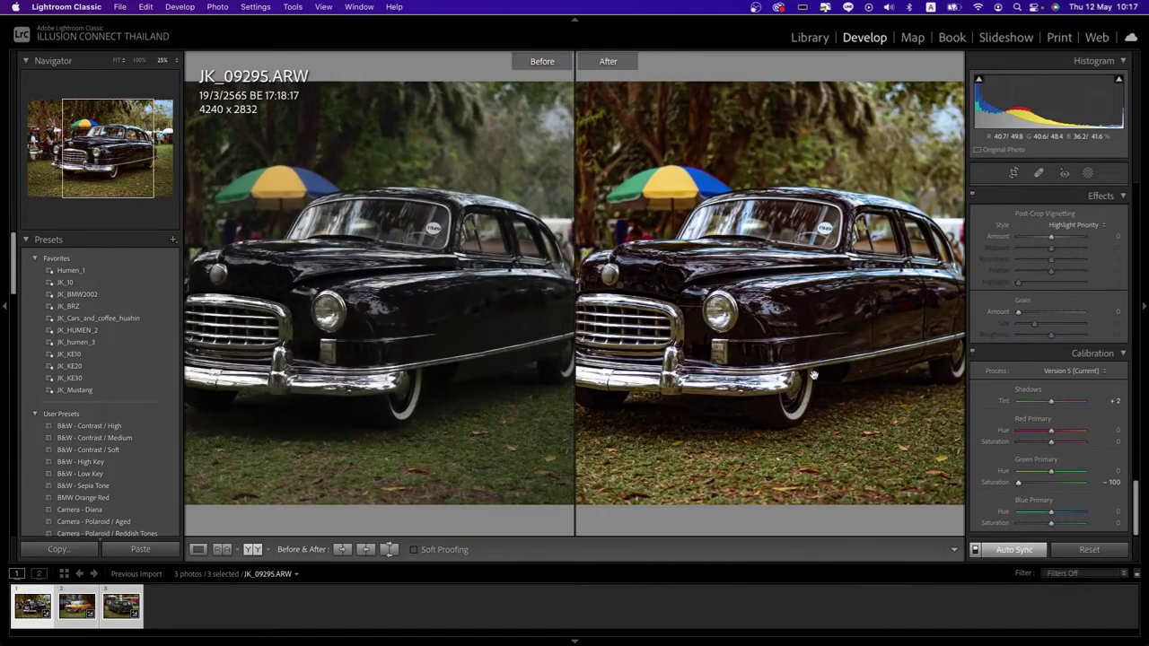
left_click(813, 375)
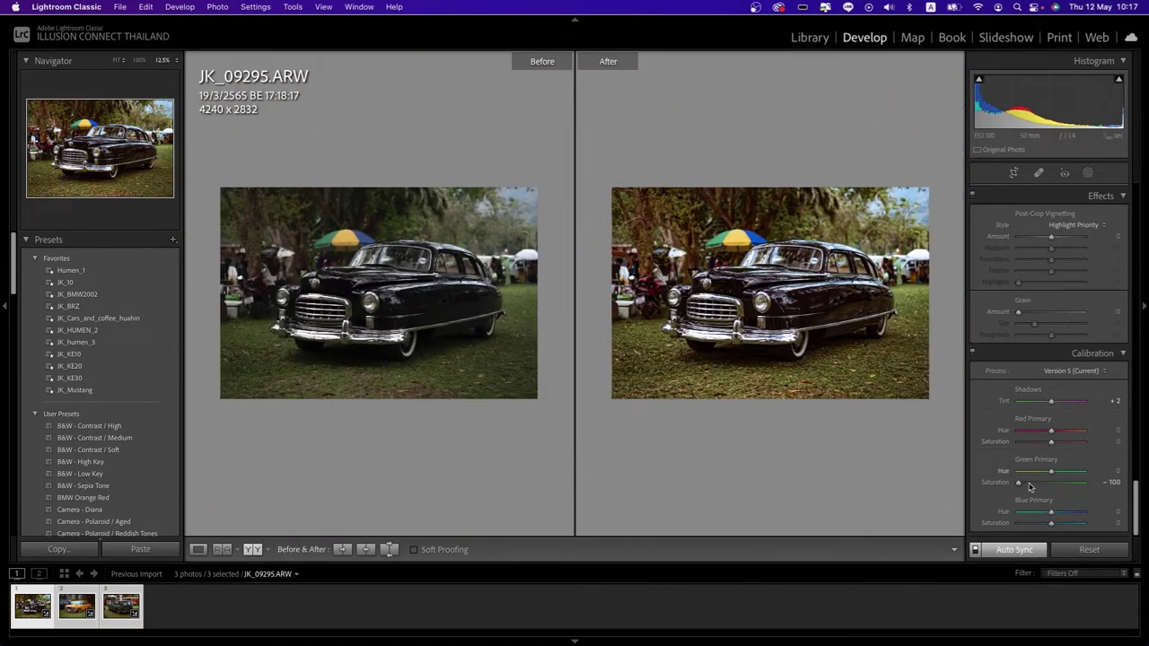
mouse_move(1053, 484)
left_mouse_down()
mouse_move(1021, 485)
mouse_move(1056, 482)
mouse_move(1046, 482)
left_mouse_up()
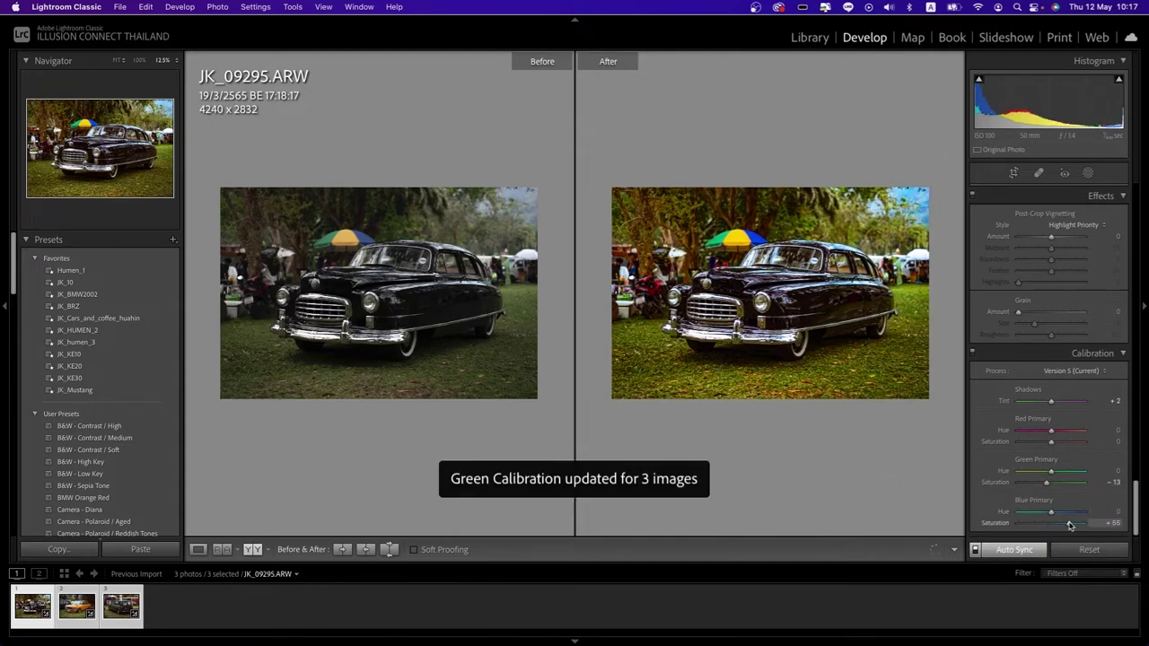
left_click_drag(1069, 525, 1069, 525)
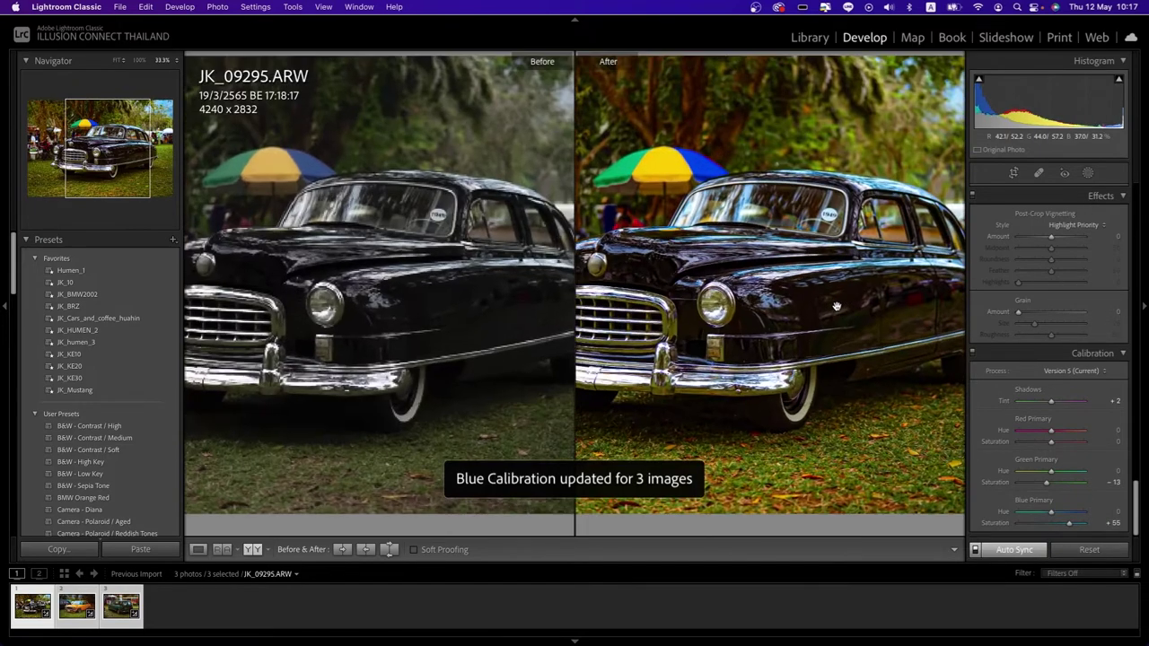
left_click(830, 250)
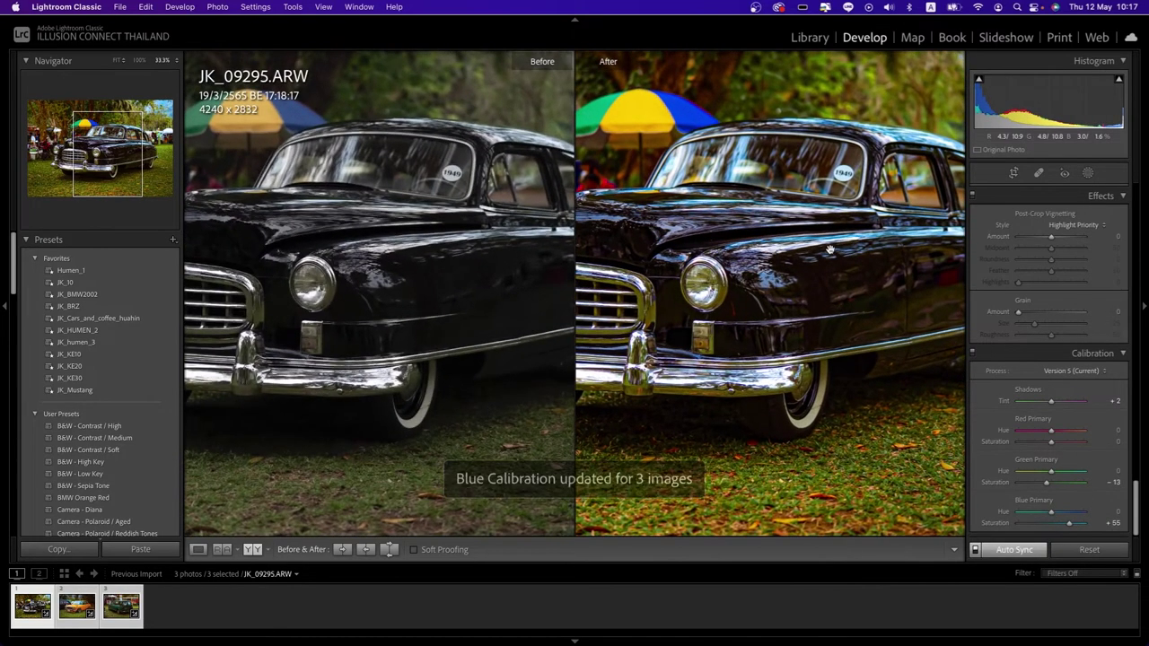
key("super+equal")
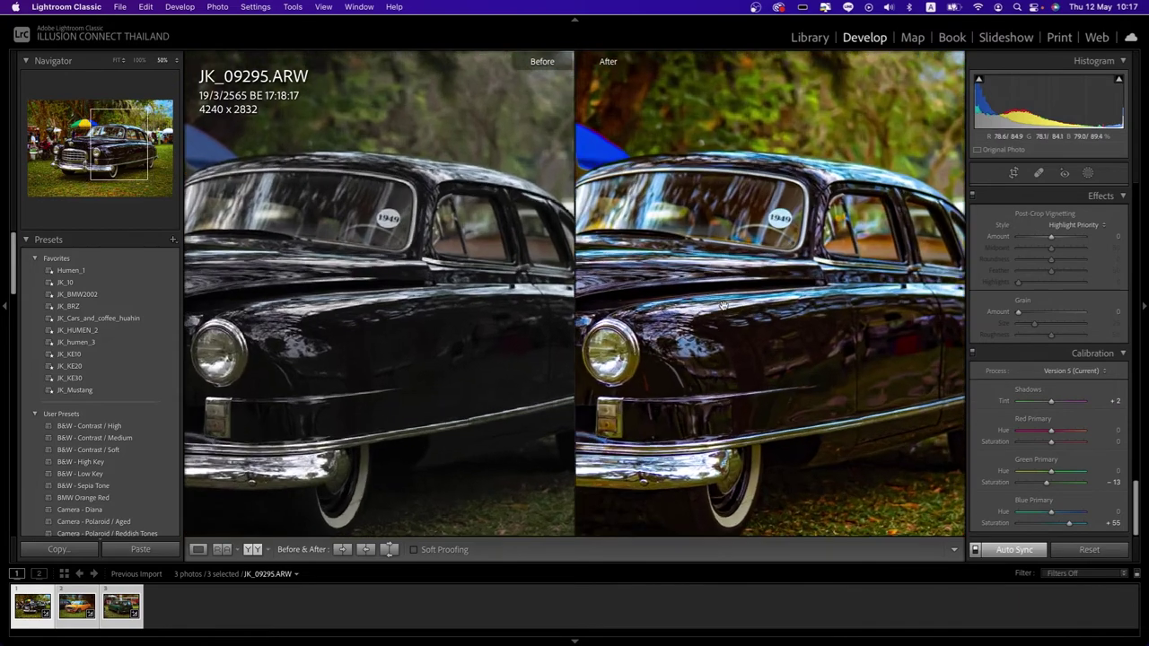
key("super+equal")
scroll(835, 325, "right", 2)
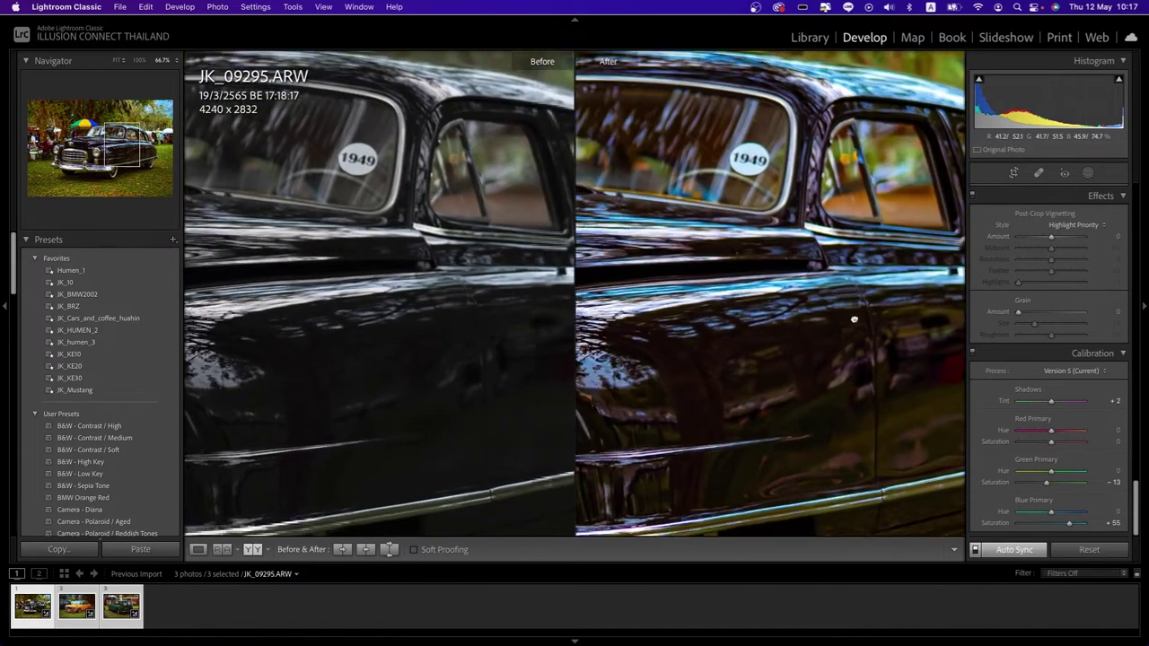
key("super+minus")
key("super+minus")
key("super+minus")
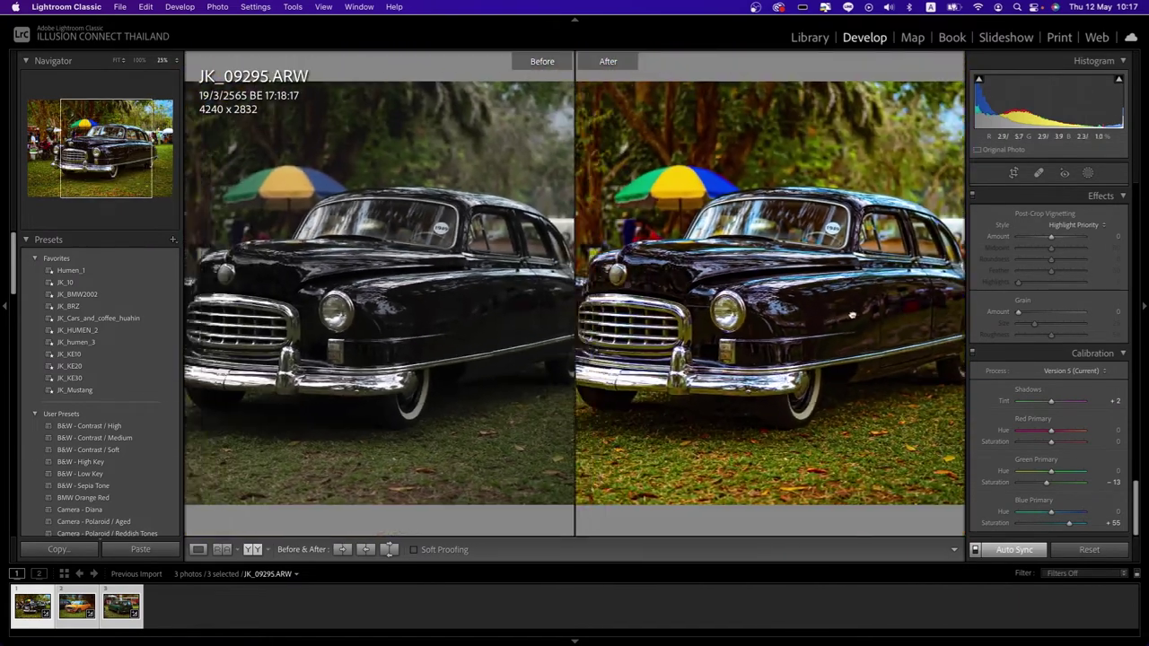
scroll(852, 315, "left", 2)
scroll(871, 317, "left", 2)
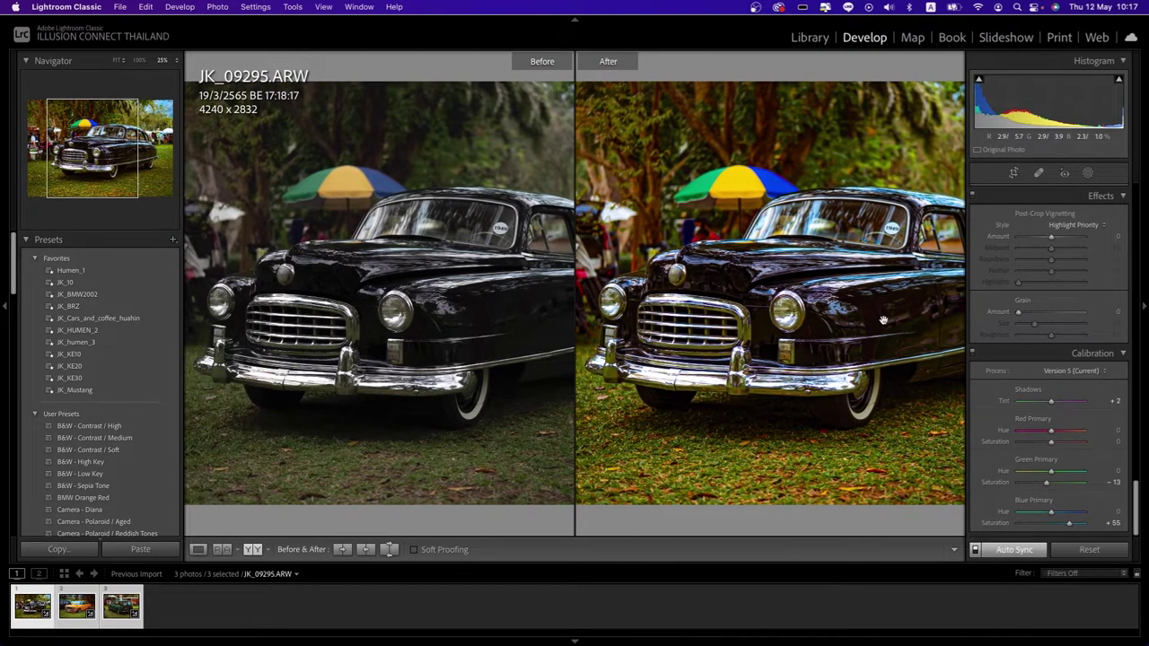
scroll(883, 319, "right", 1)
scroll(997, 287, "up", 5)
scroll(997, 288, "up", 3)
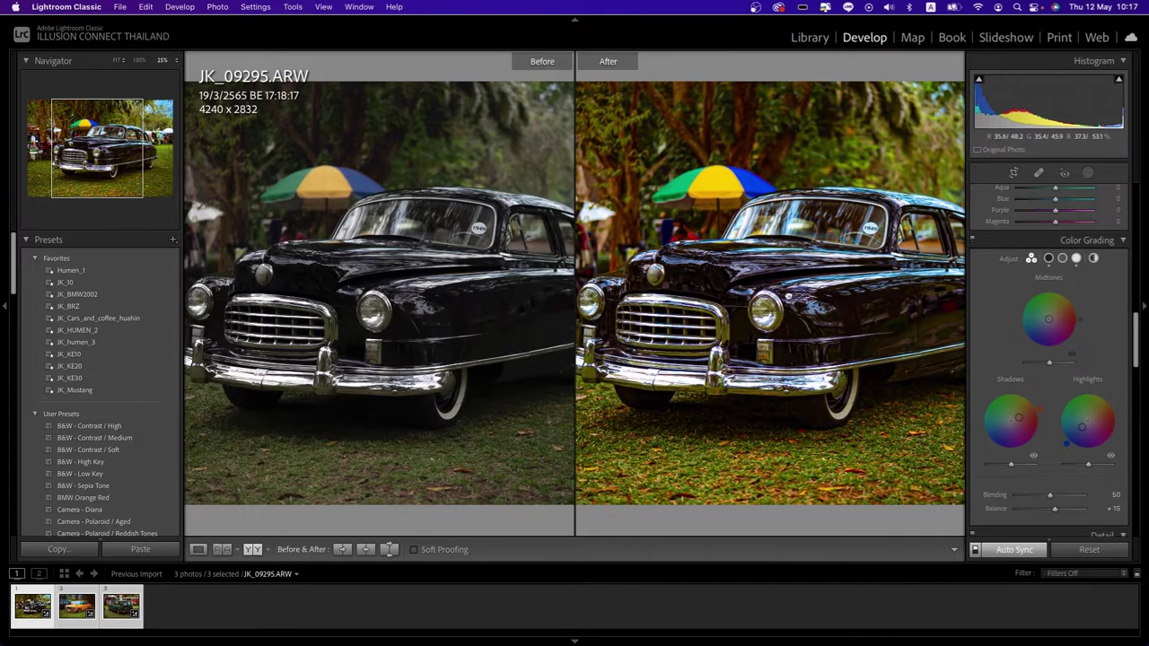
scroll(718, 342, "left", 2)
scroll(640, 399, "left", 1)
Clear the selection, reselect all three car photos, then narrow to the black car.
left_click(266, 612)
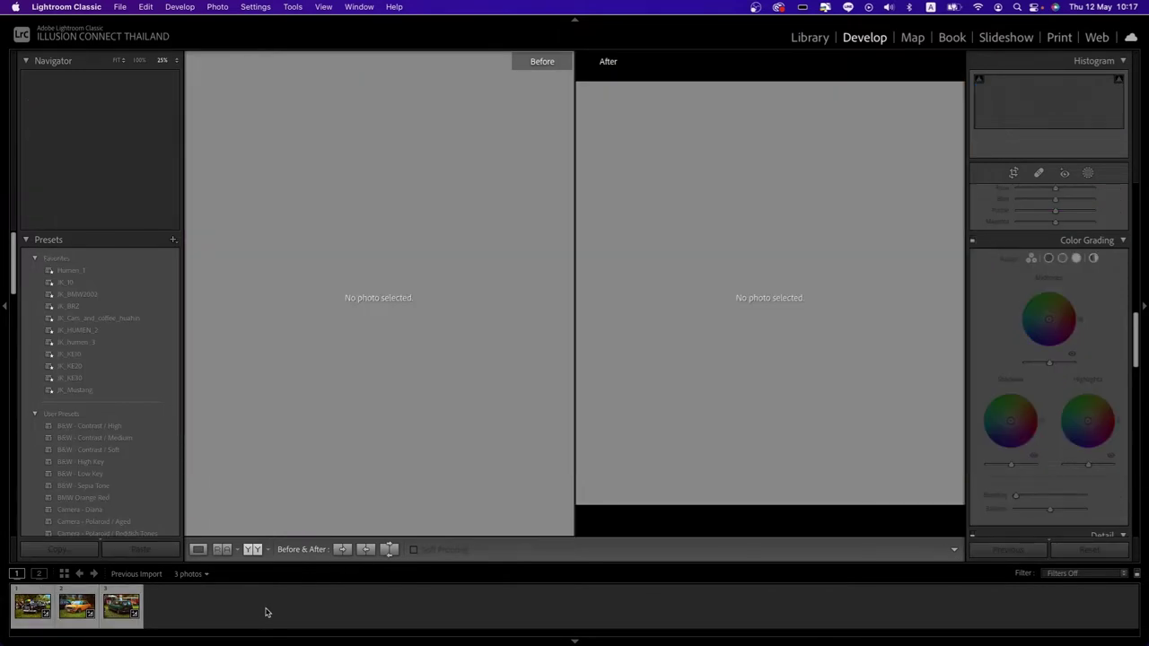
left_click(76, 606)
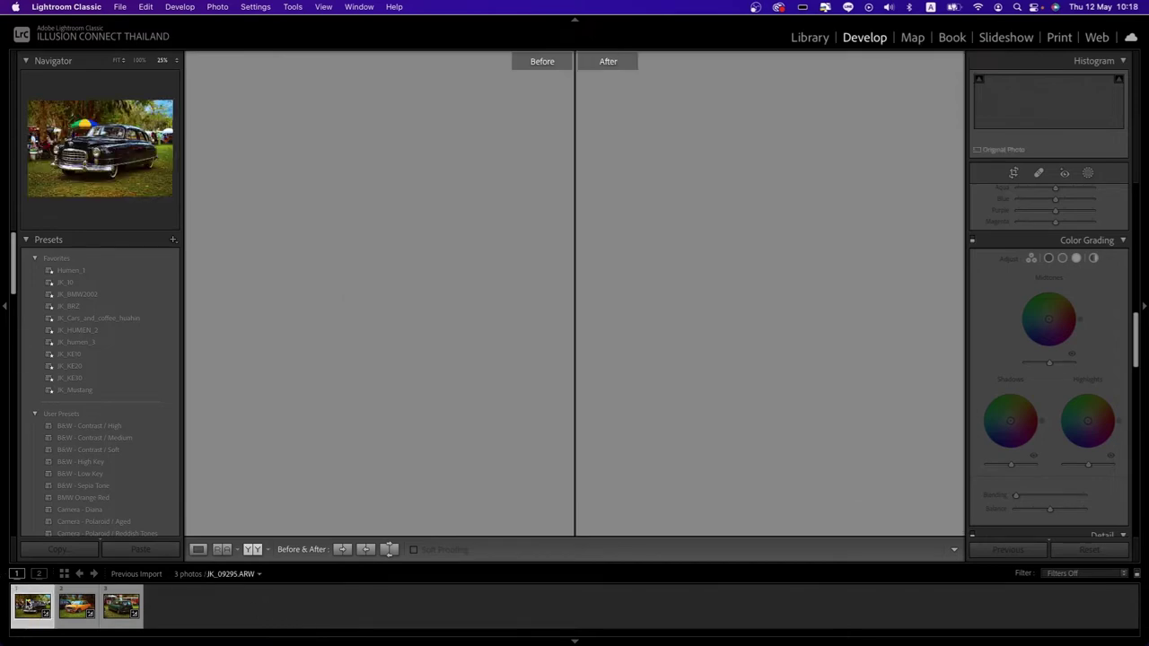
key("Left")
key("Right")
key("Right")
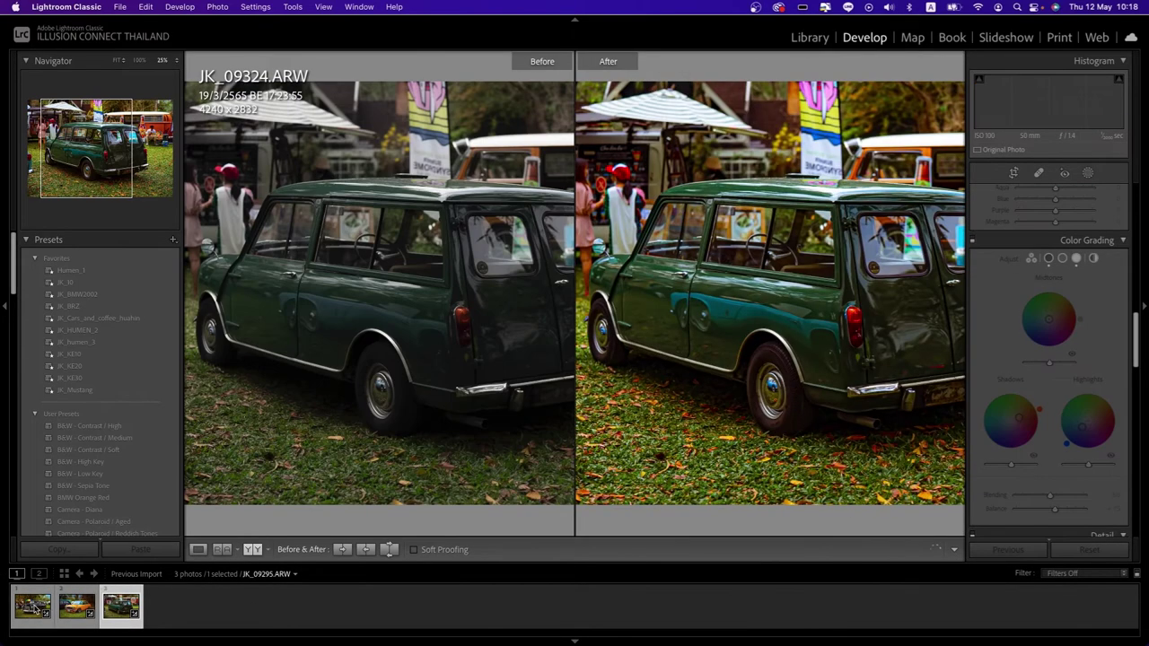
key("ctrl+a")
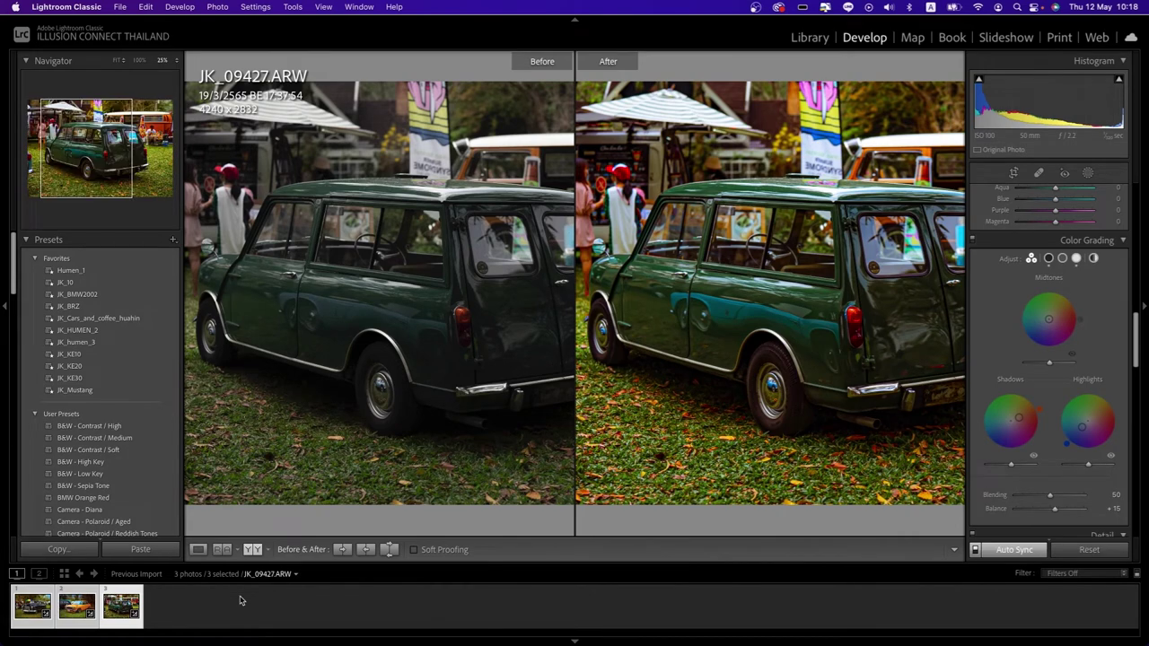
key("Left")
key("Left")
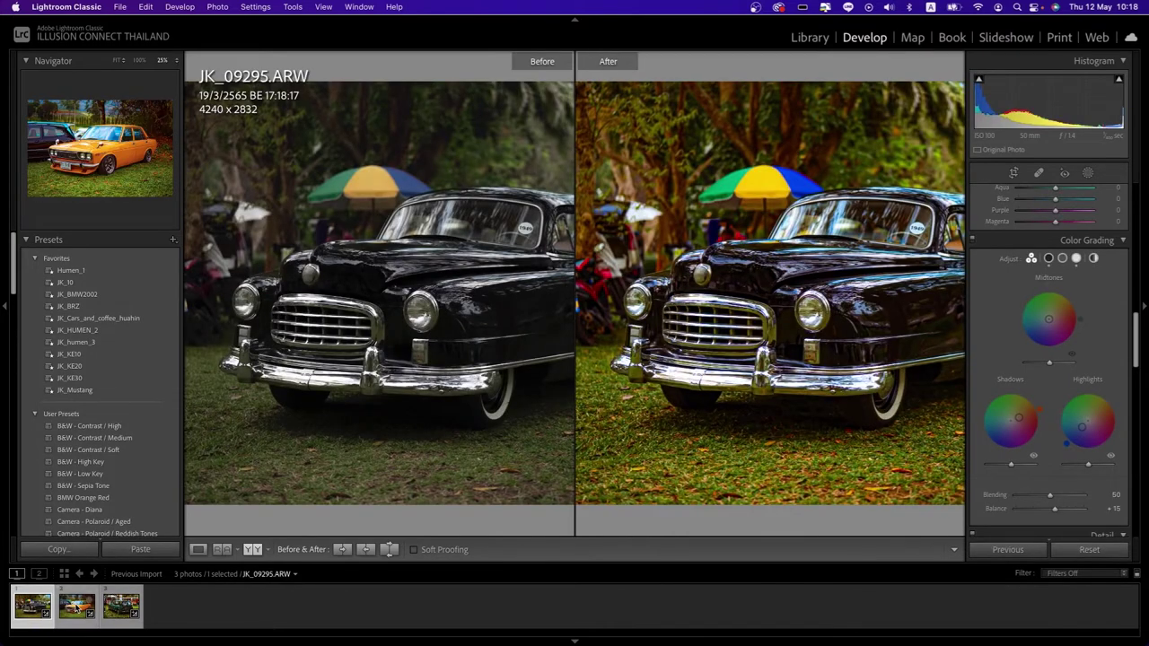
Review the Datsun and green Mini photos, ending on the orange Datsun JK_09324.ARW.
left_click(76, 606)
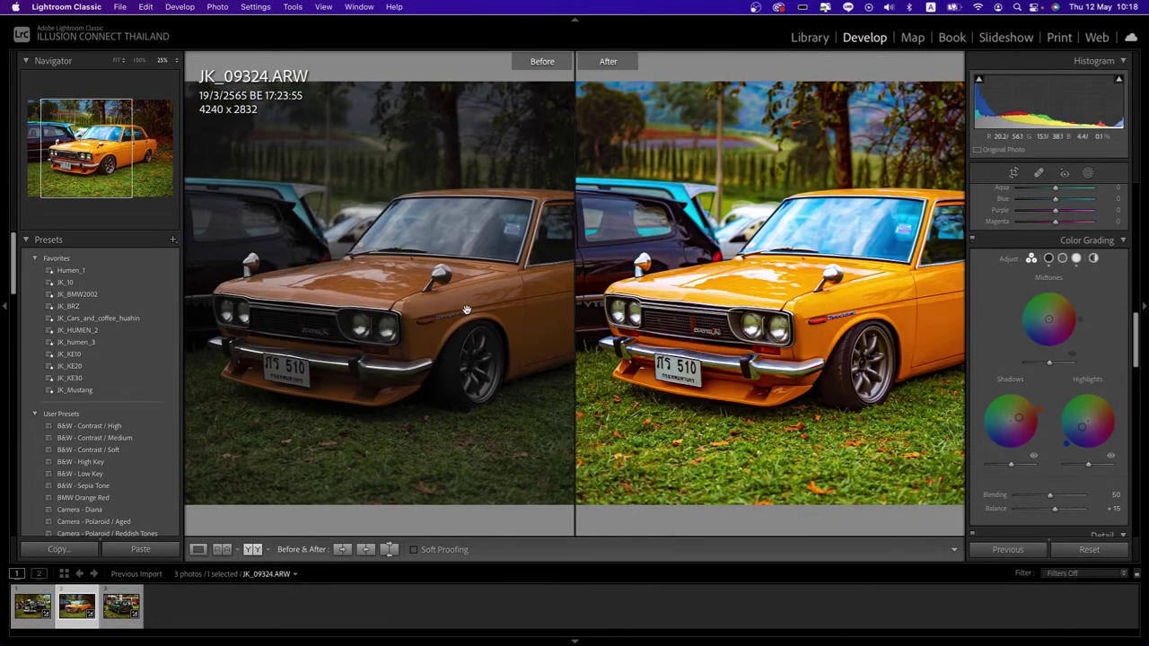
left_click_drag(692, 322, 631, 324)
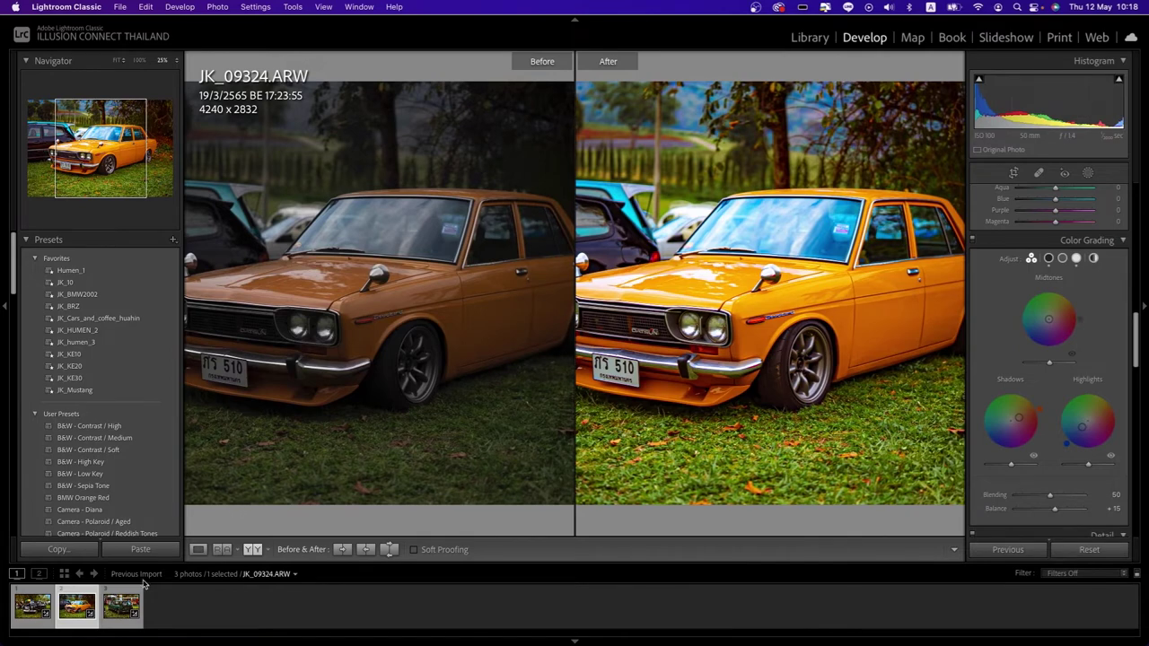
left_click(121, 606)
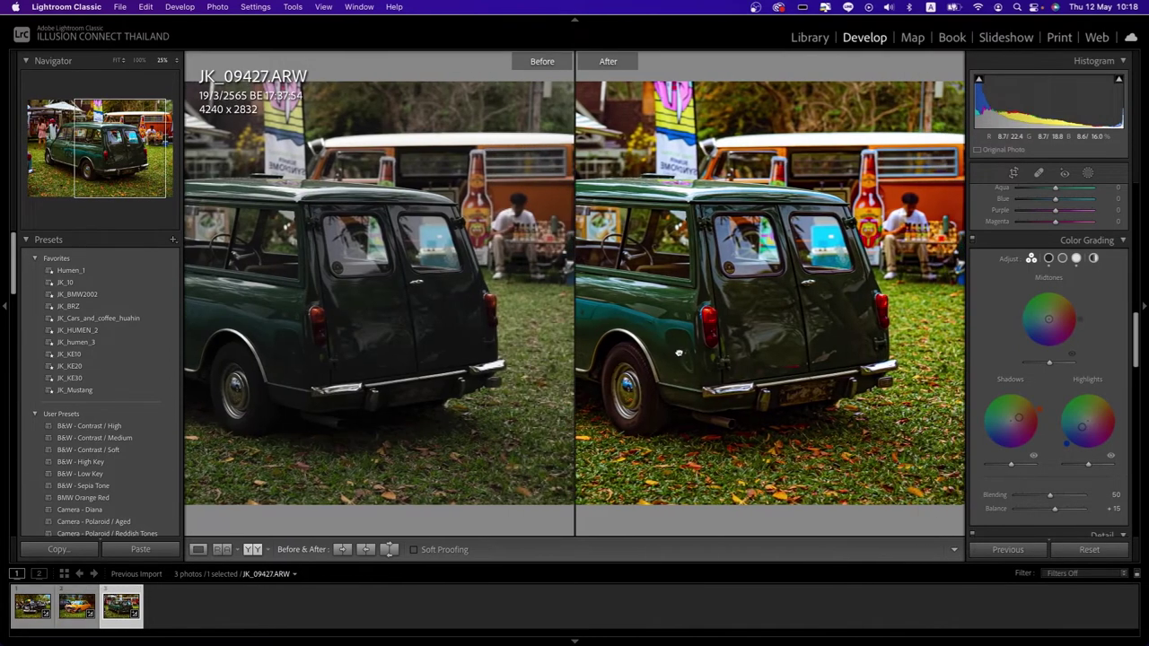
mouse_move(678, 353)
left_mouse_down()
mouse_move(779, 341)
mouse_move(628, 390)
left_mouse_up()
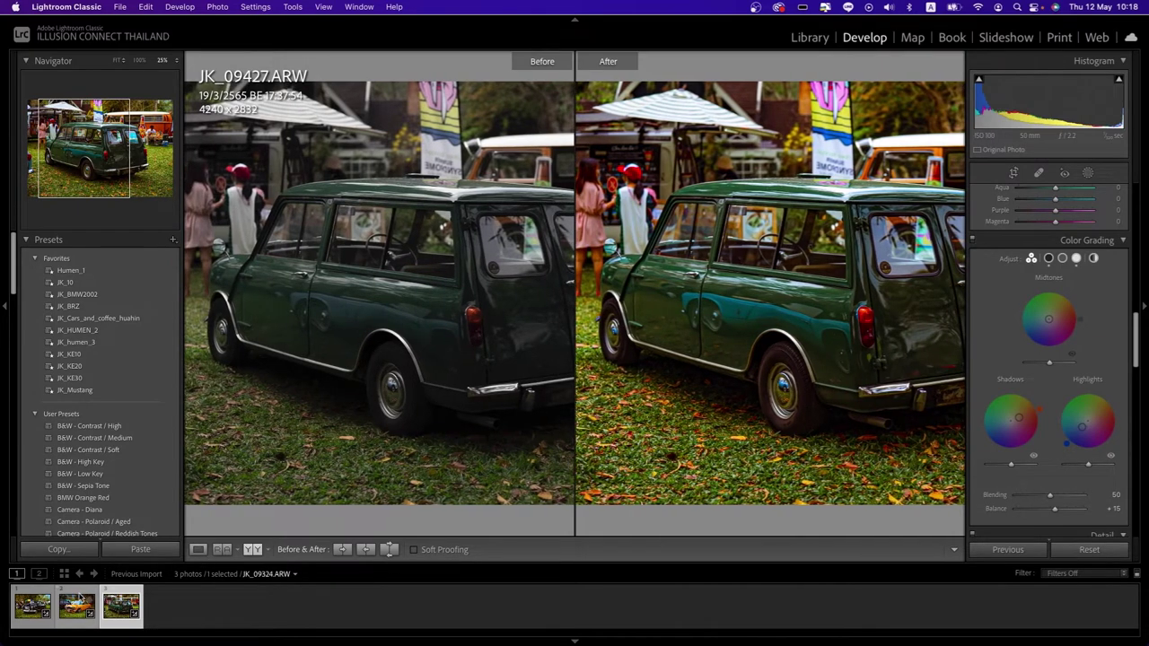
left_click(79, 602)
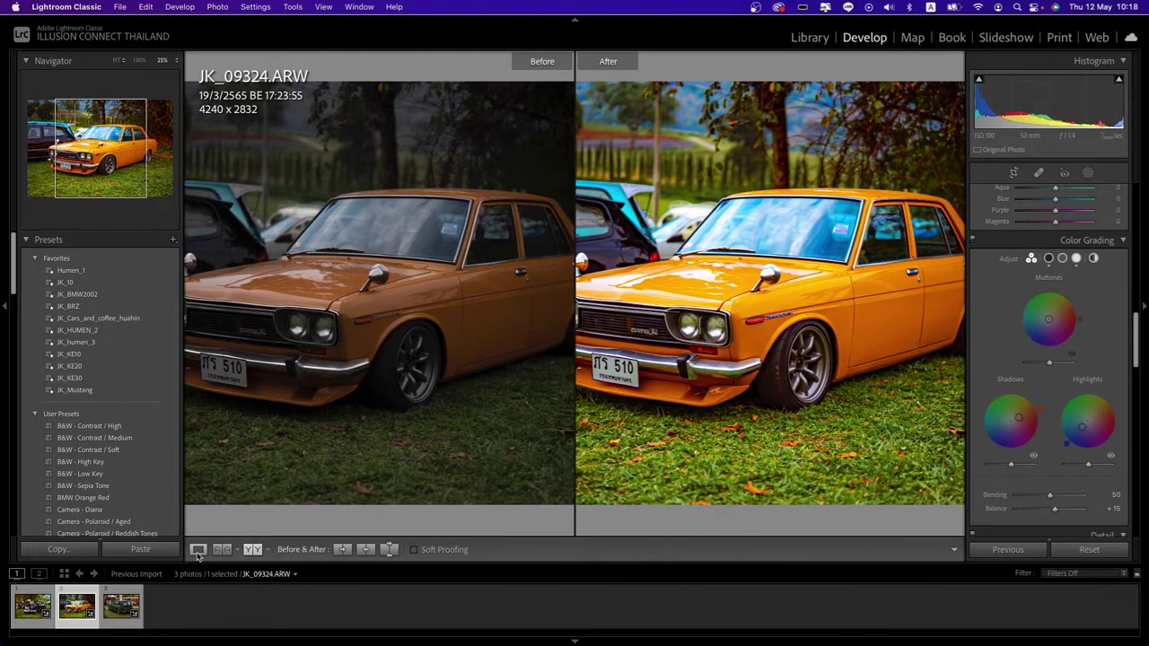
Show the Datsun alone, zoom in on its front, and nudge Orange luminance.
left_click(197, 549)
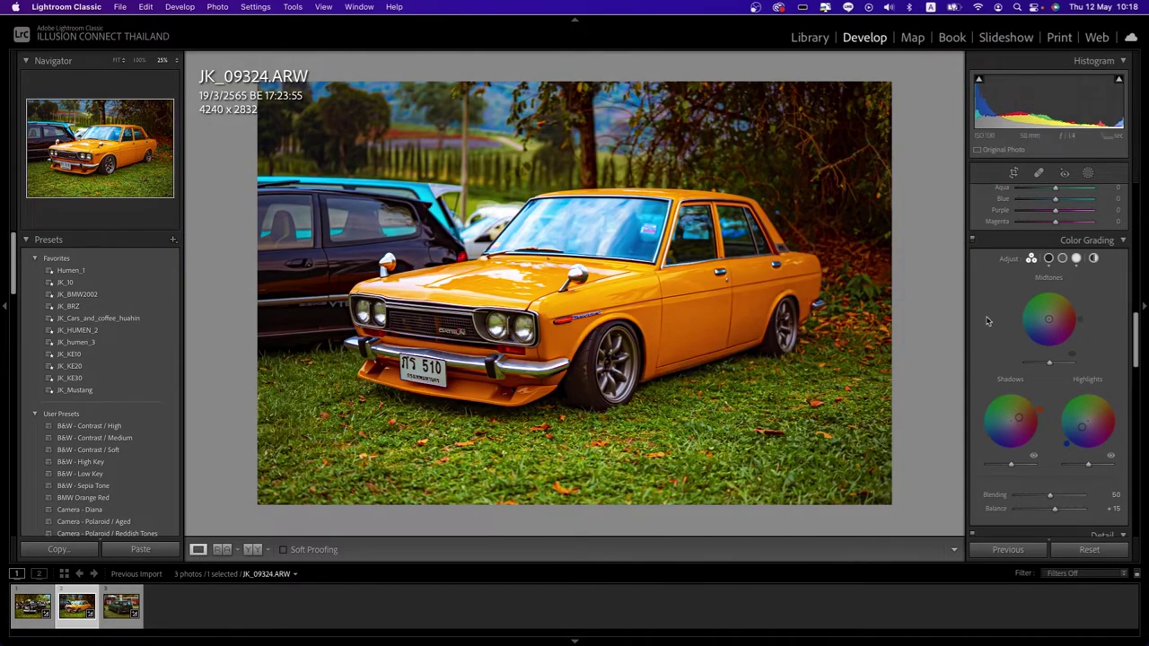
scroll(1002, 328, "up", 1)
scroll(1002, 328, "up", 8)
scroll(1002, 327, "up", 1)
scroll(1001, 327, "down", 1)
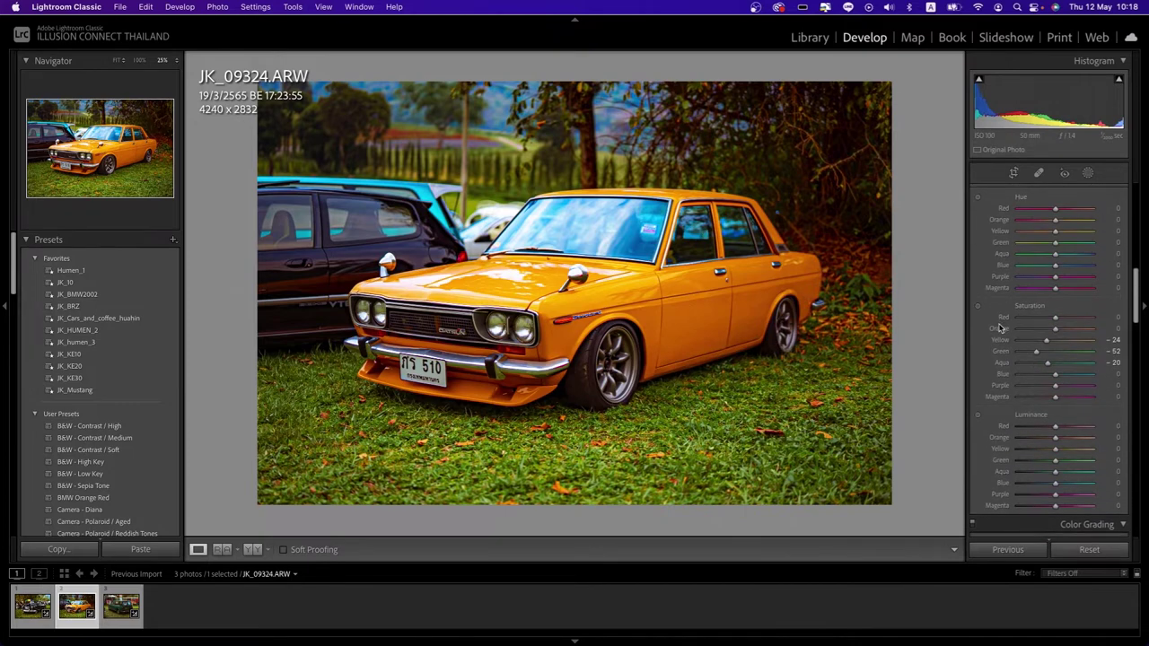
scroll(1002, 328, "down", 1)
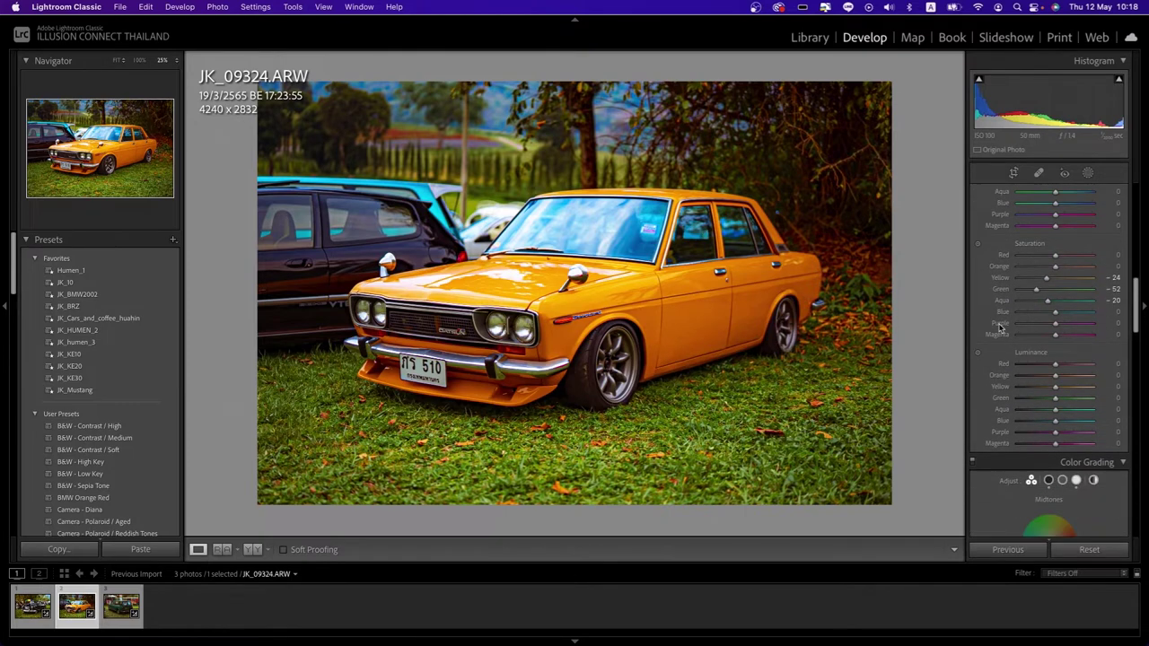
left_click(507, 400)
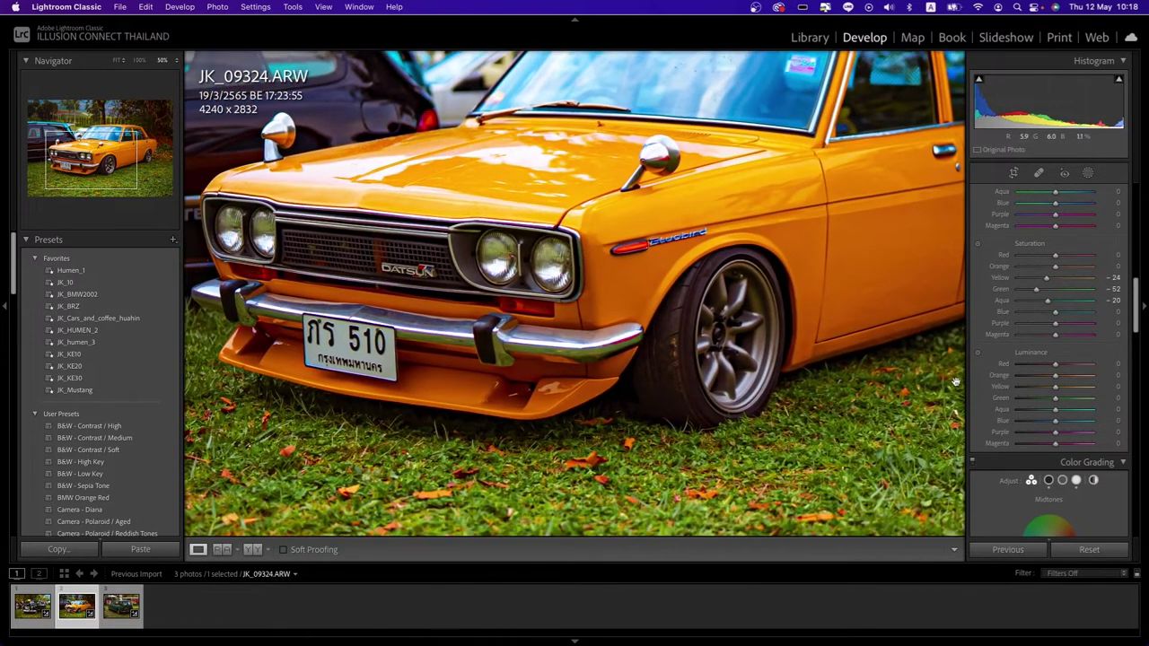
left_click_drag(1055, 381, 1054, 381)
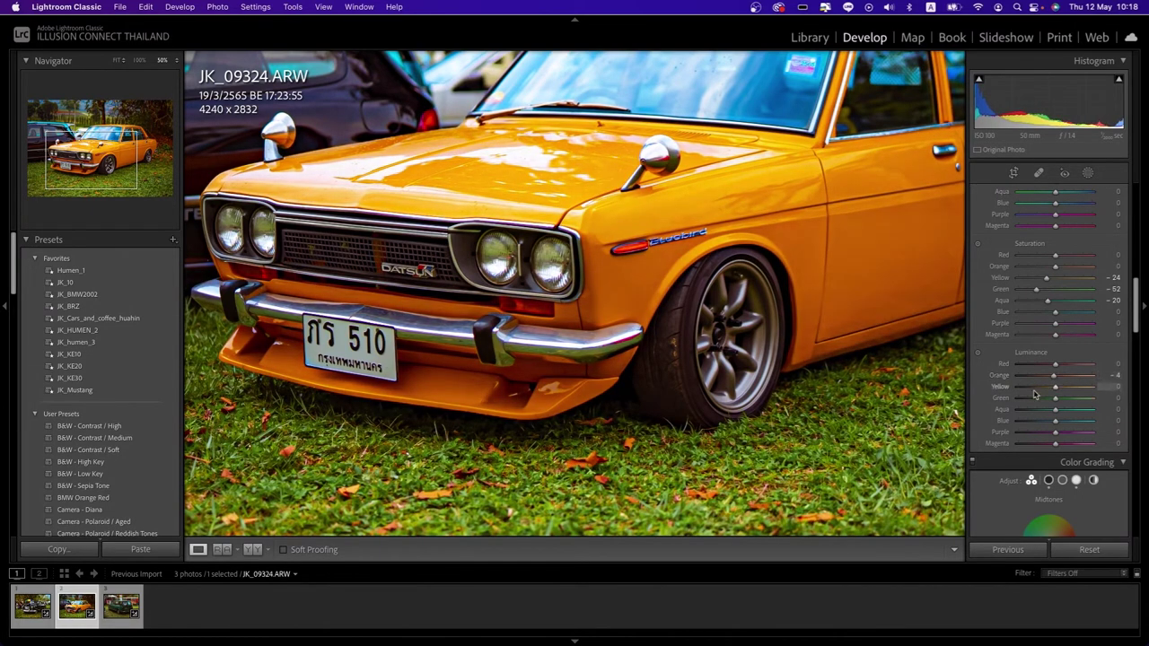
Set HSL Orange luminance to +35 and Yellow luminance to +40.
scroll(1056, 381, "down", 1)
scroll(1033, 303, "up", 5)
scroll(1032, 303, "up", 1)
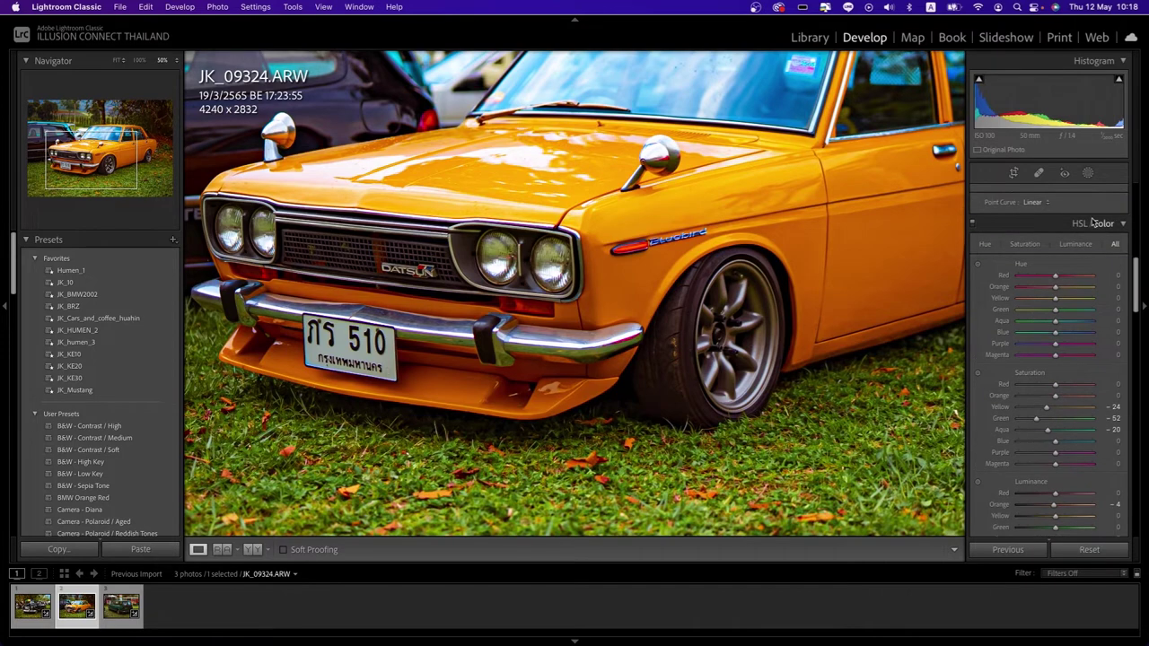
scroll(1041, 363, "down", 5)
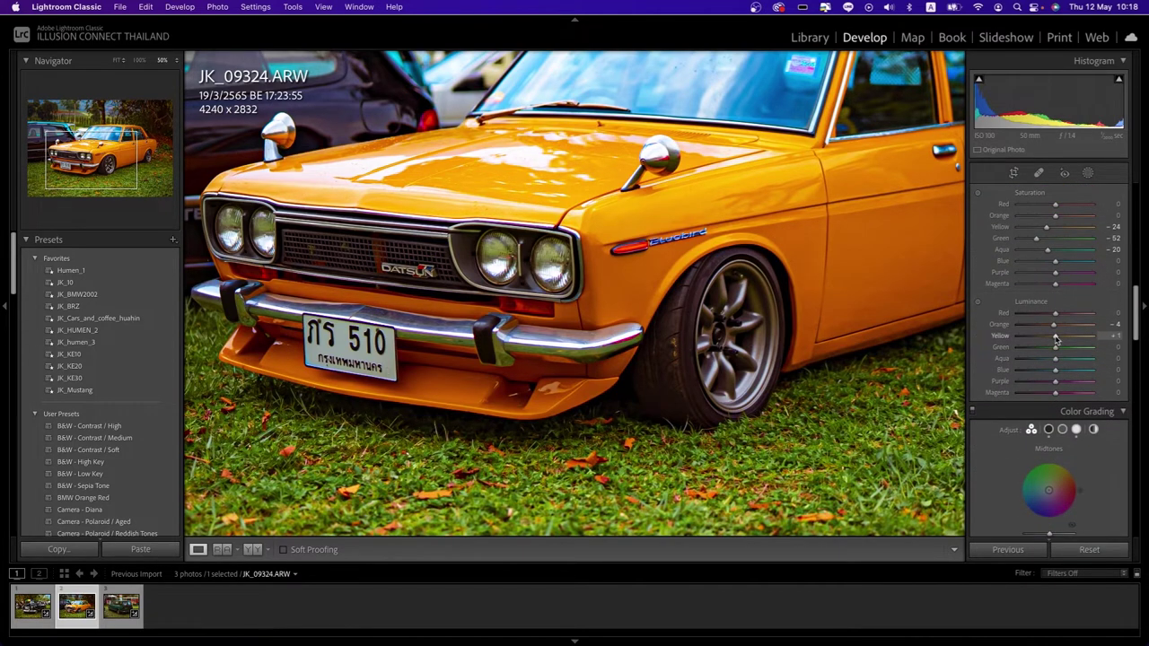
left_click_drag(1056, 339, 1072, 325)
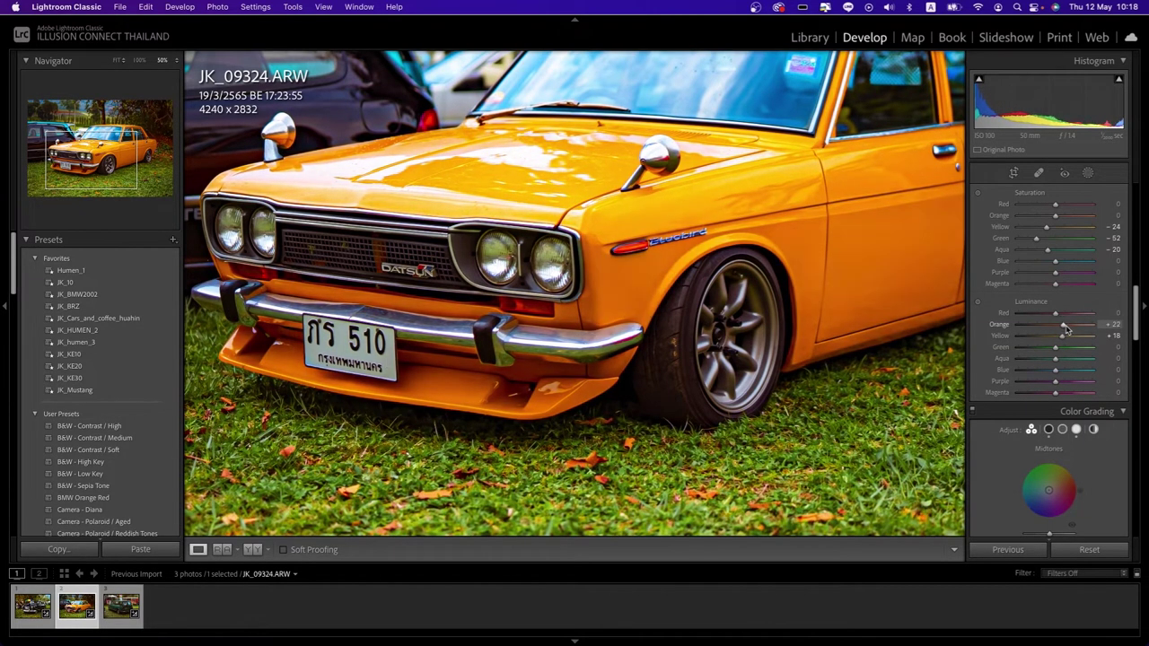
mouse_move(1075, 329)
left_mouse_down()
mouse_move(1061, 339)
mouse_move(1083, 339)
mouse_move(1068, 341)
left_mouse_up()
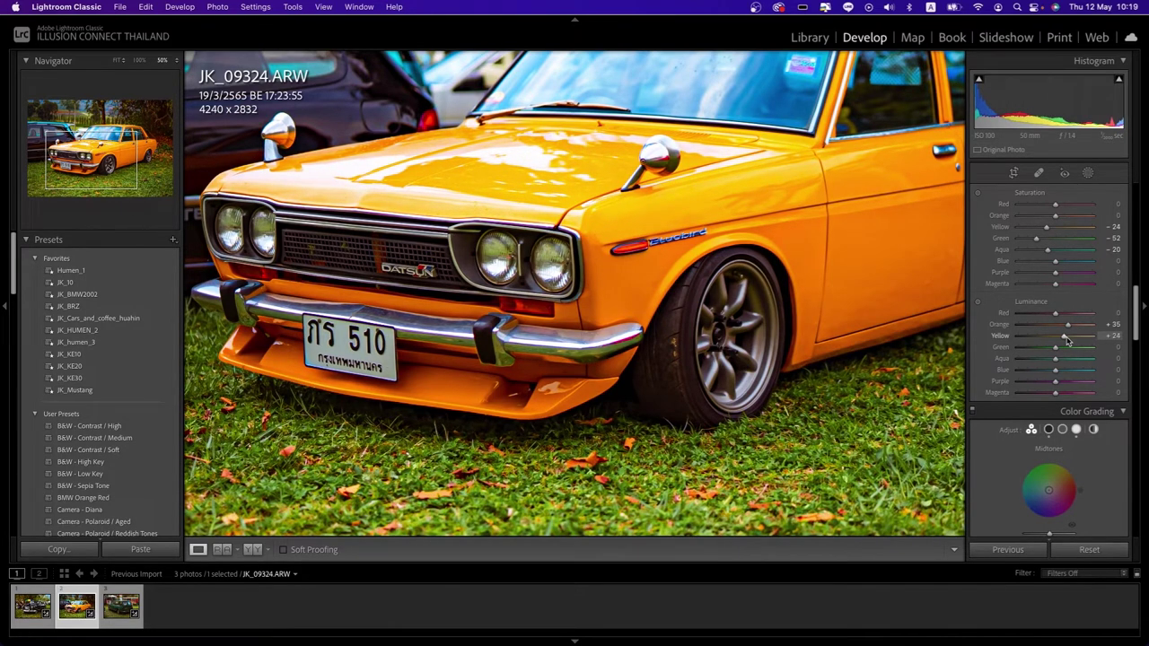
left_click_drag(1067, 341, 1069, 338)
left_click_drag(822, 337, 786, 389)
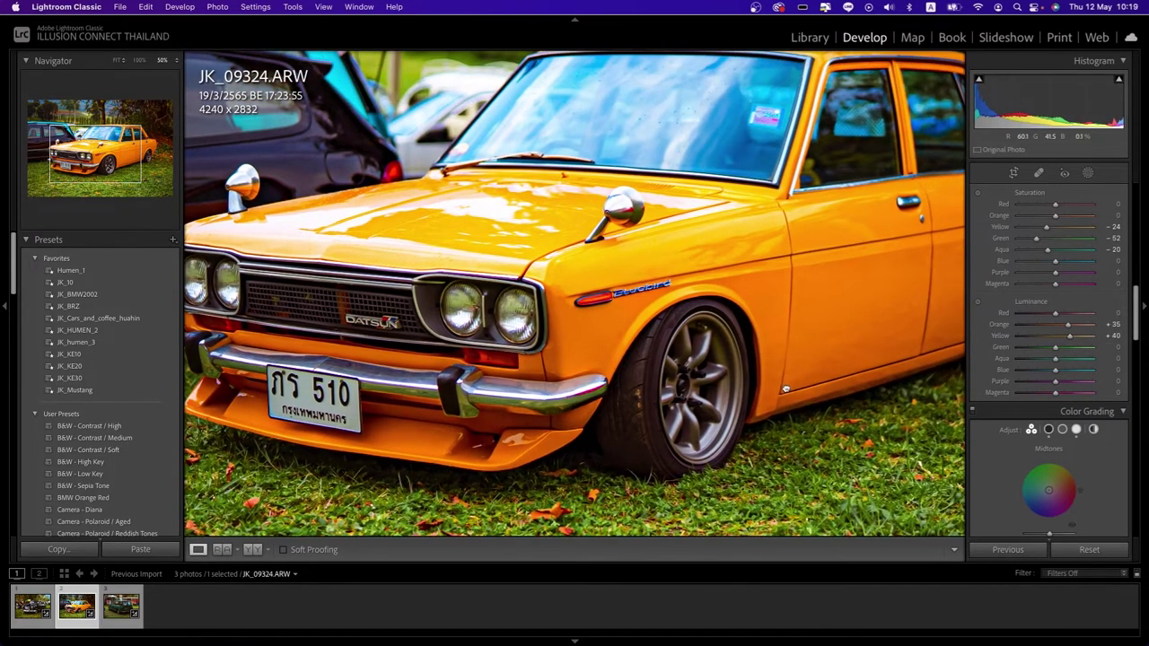
left_click(786, 389)
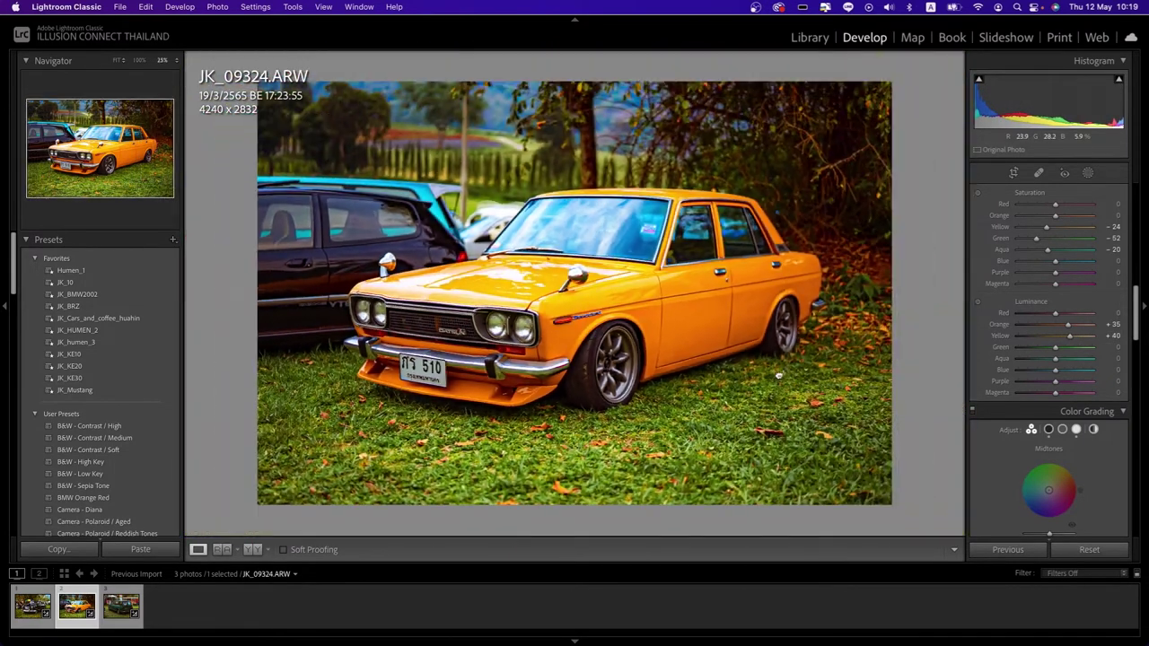
Zoom in to 200% on the Datsun's headlights and lower Clarity.
left_click(599, 387)
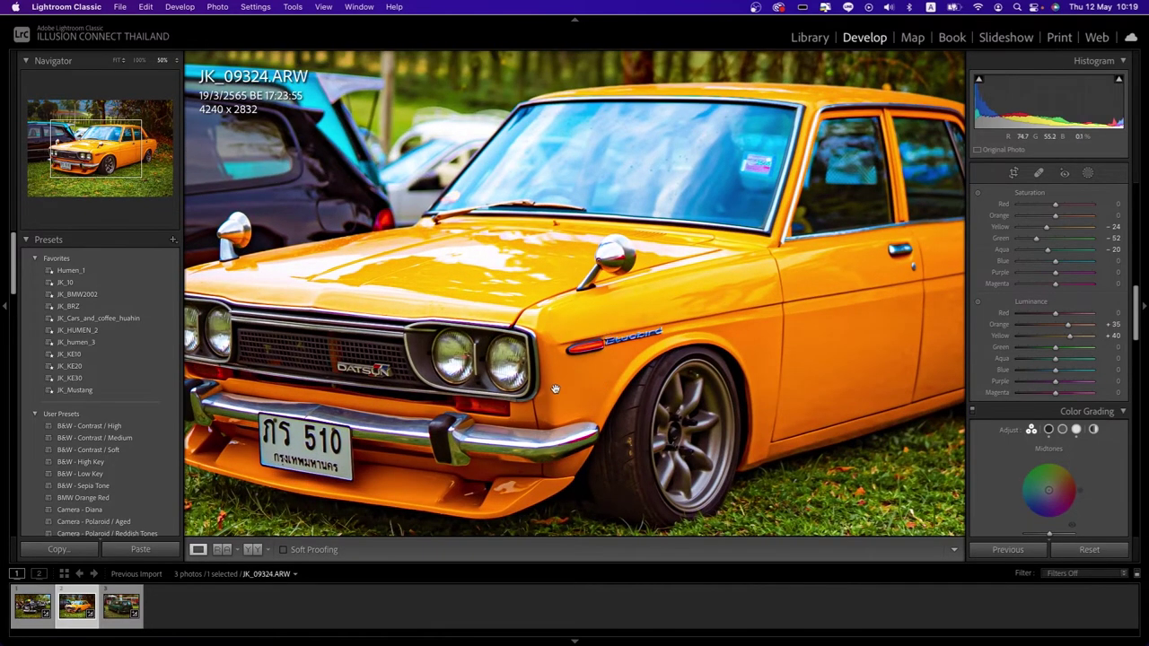
key("super+equal")
key("super+equal")
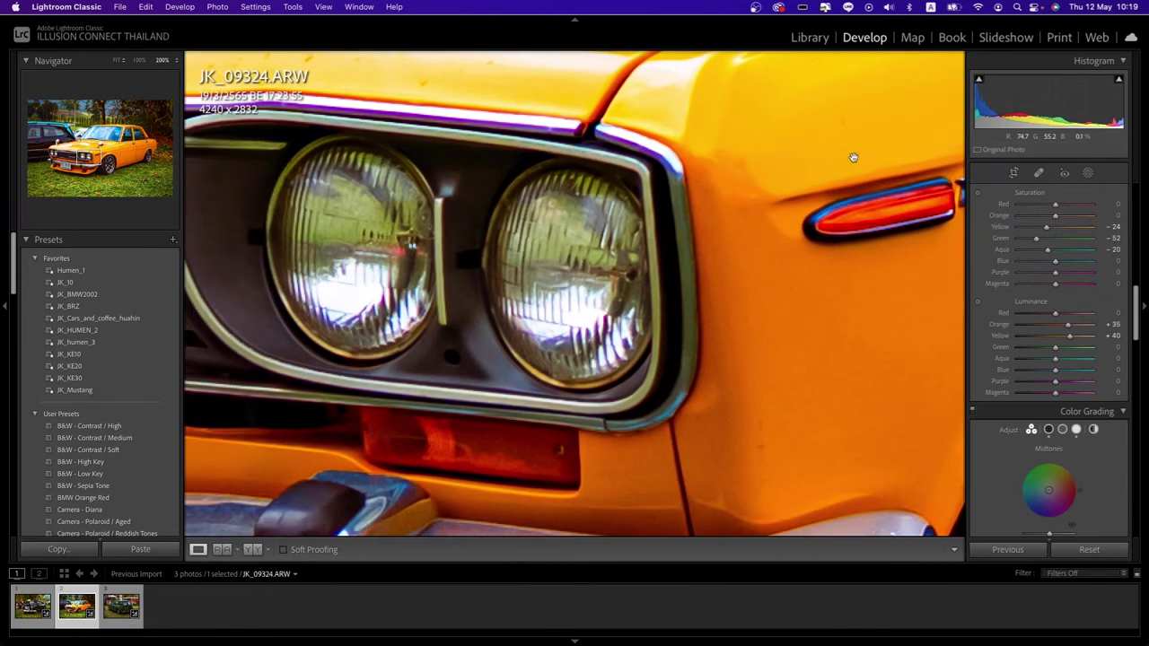
scroll(1009, 313, "up", 5)
scroll(1009, 313, "up", 5)
scroll(1032, 328, "up", 3)
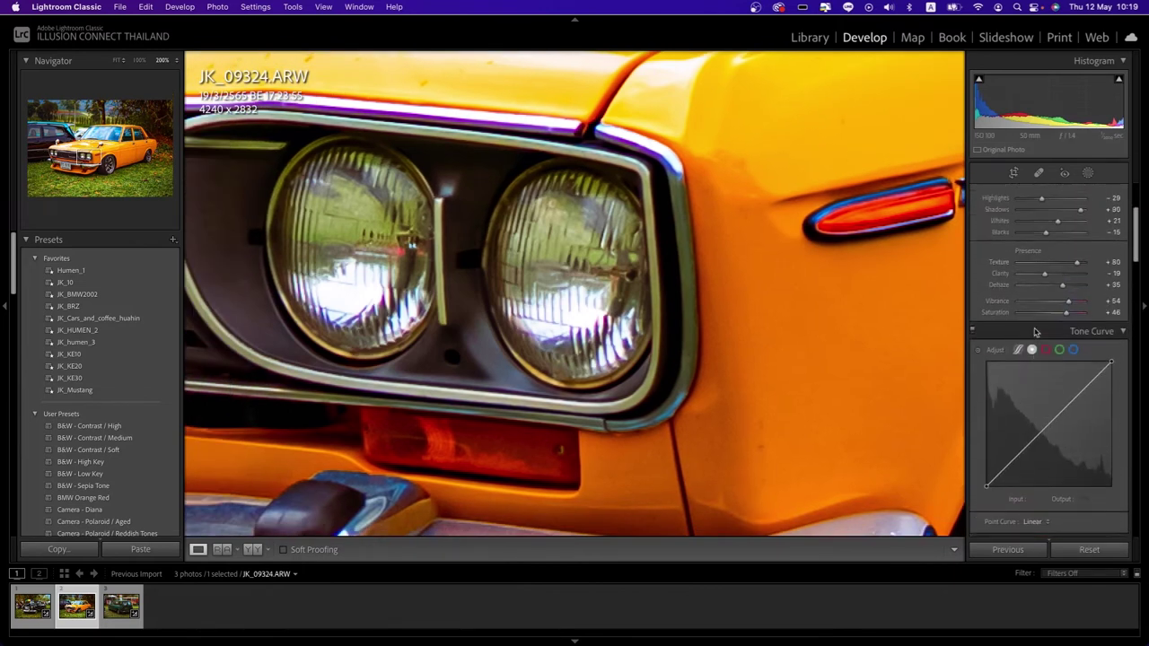
scroll(1035, 332, "up", 3)
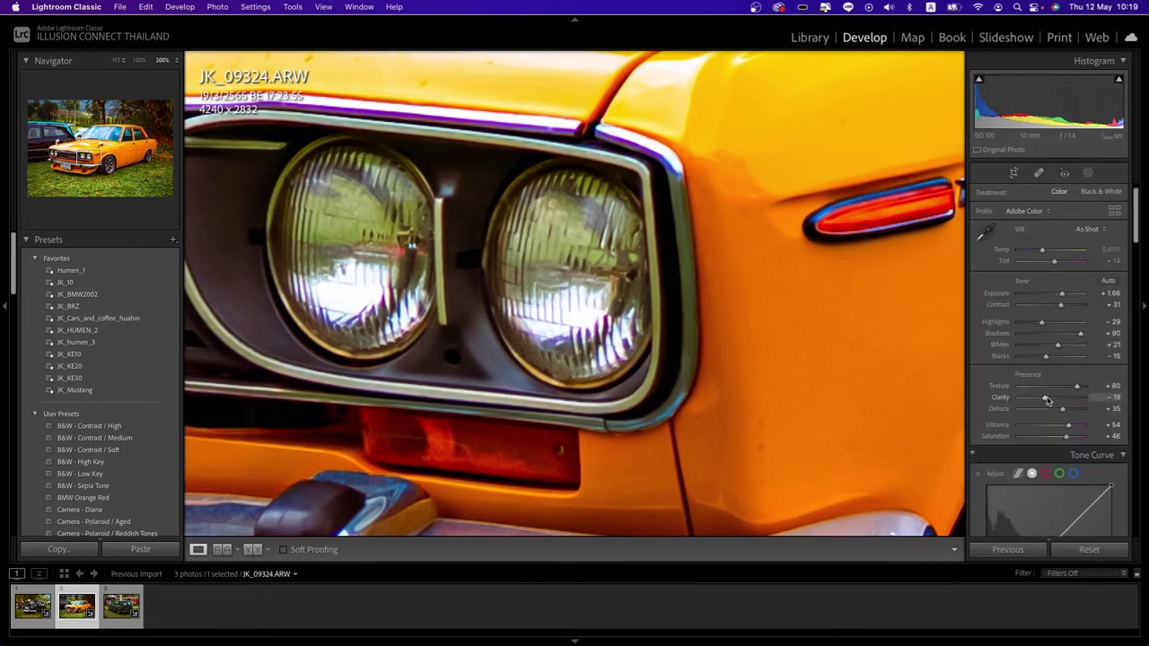
left_click_drag(1047, 400, 1093, 403)
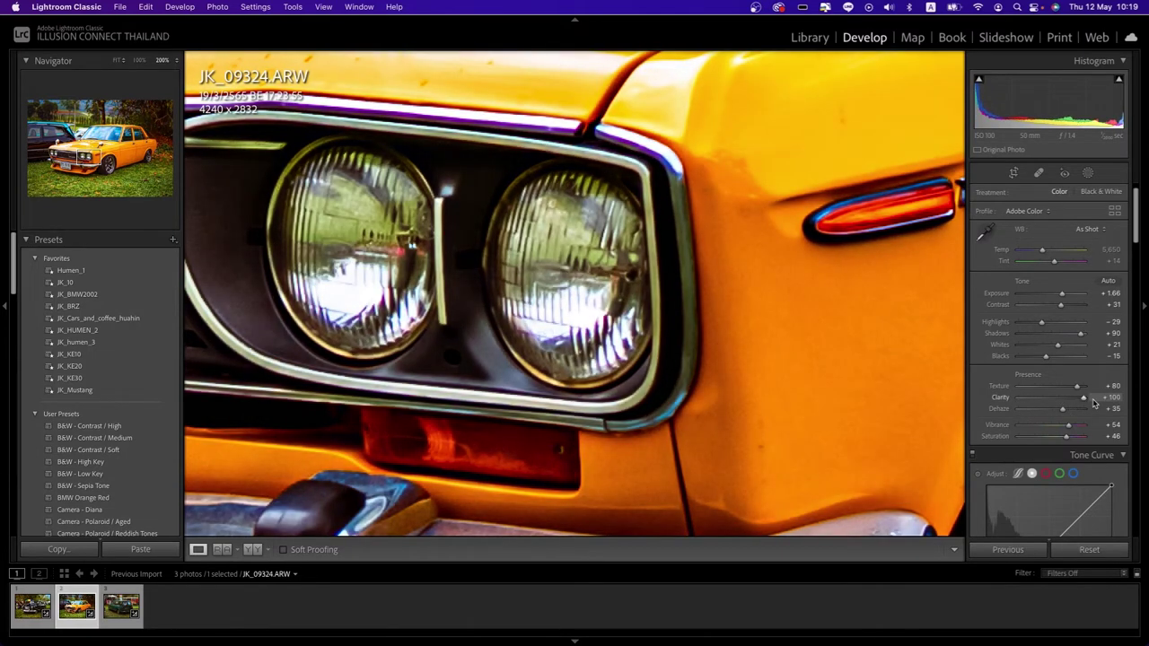
Compare softer and crisper Clarity on the hood and headlights, settling at -55.
left_click(781, 278)
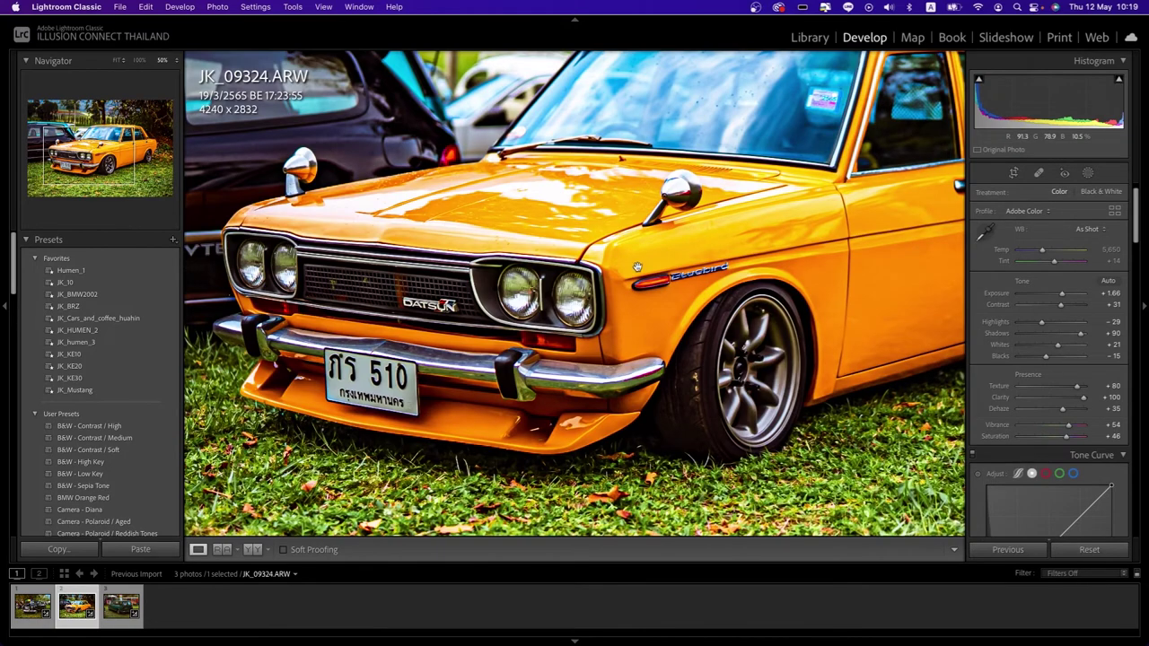
left_click_drag(636, 267, 524, 272)
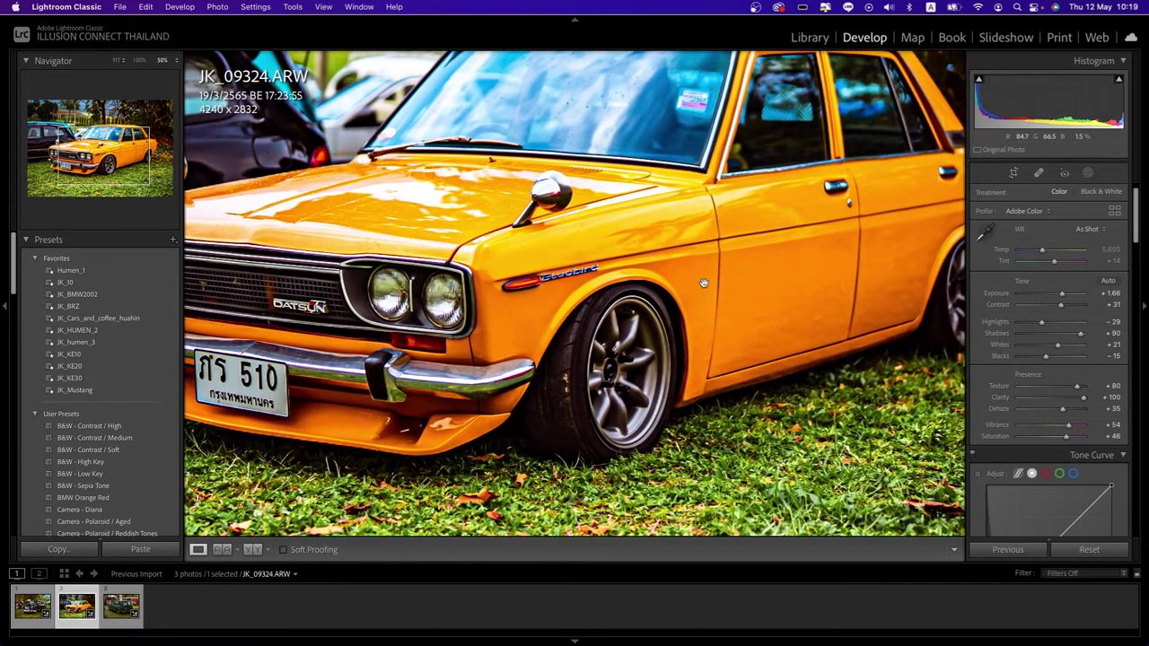
left_click_drag(703, 282, 763, 274)
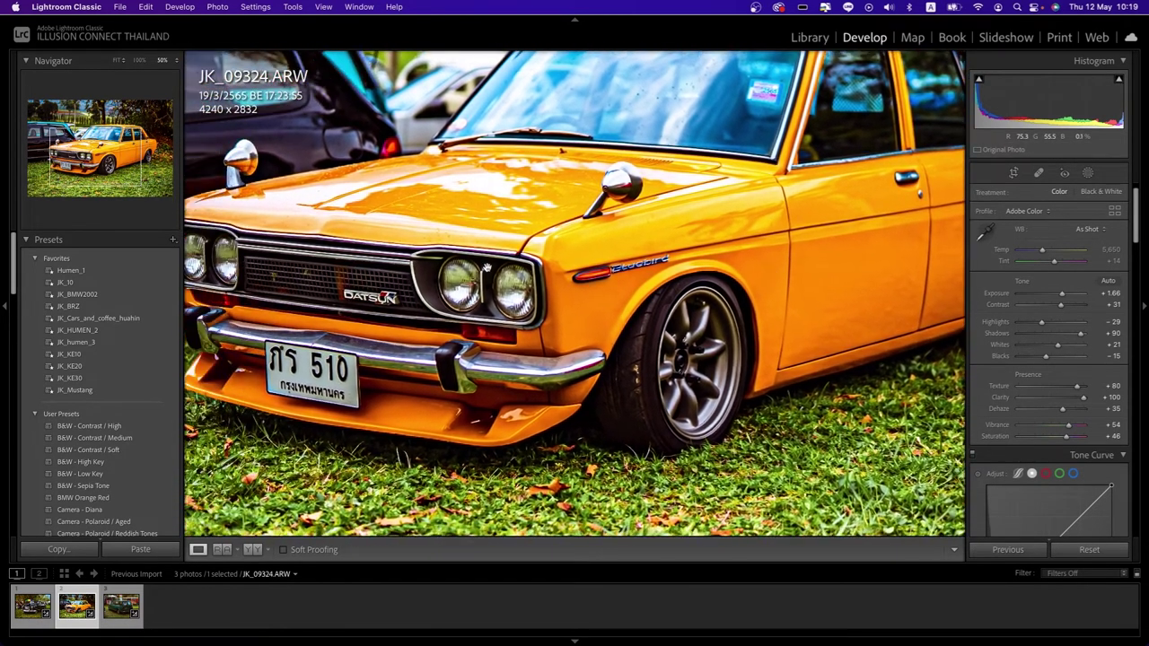
left_click(487, 267)
left_click_drag(447, 175, 541, 264)
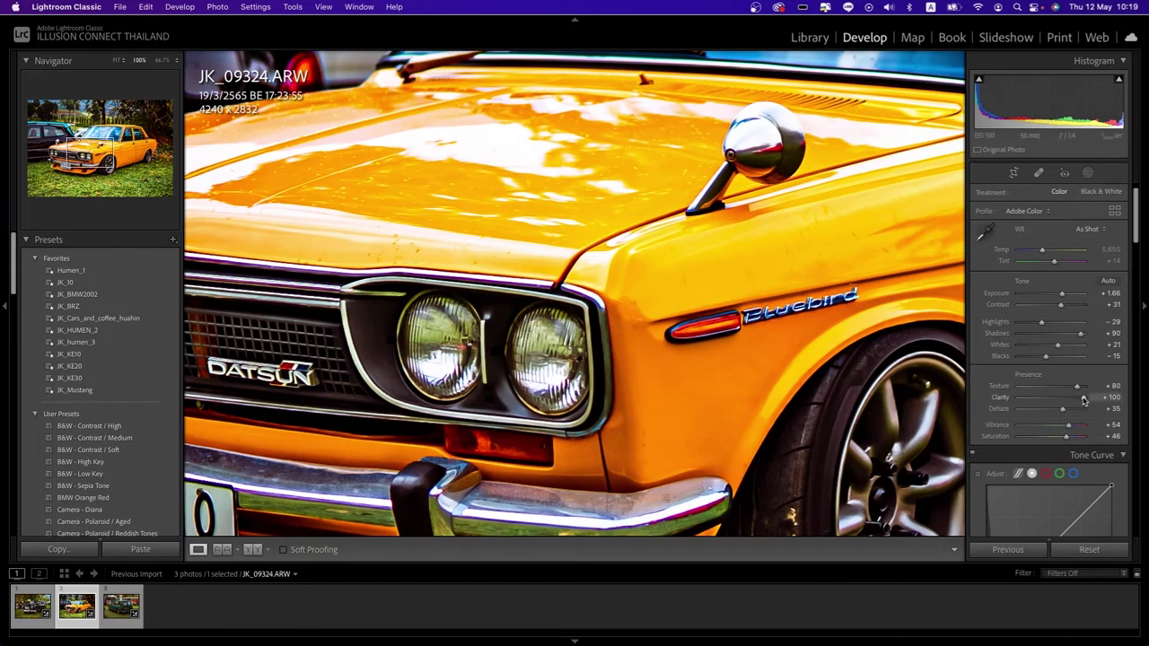
left_click_drag(1083, 400, 993, 410)
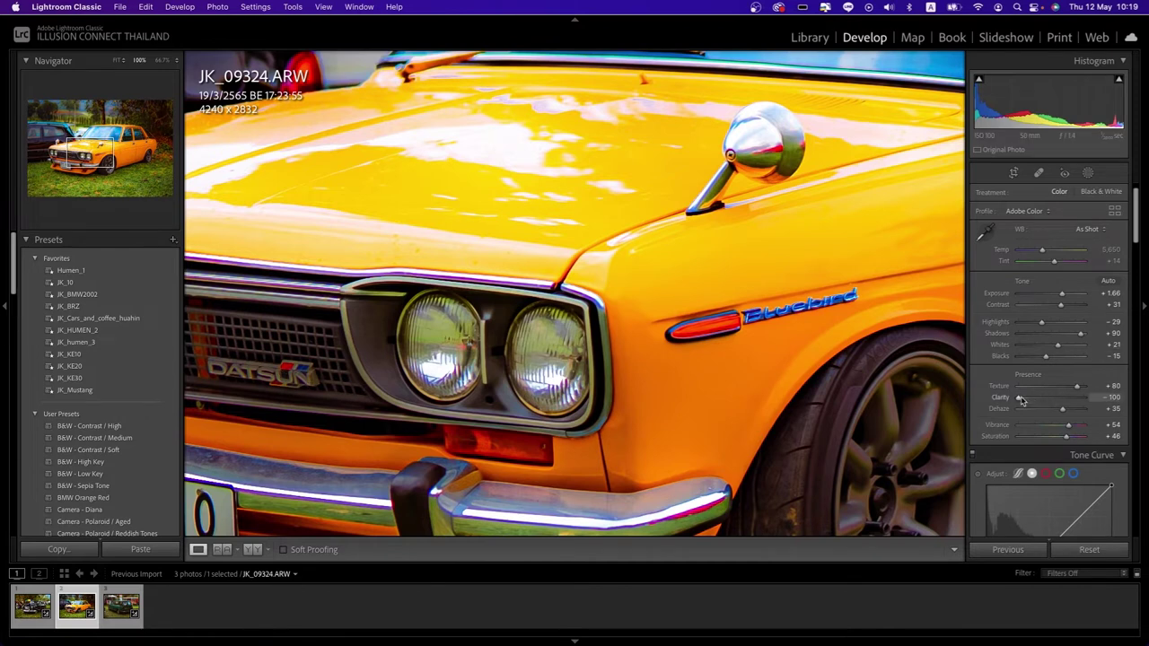
mouse_move(1020, 401)
left_mouse_down()
mouse_move(1064, 398)
mouse_move(1032, 400)
left_mouse_up()
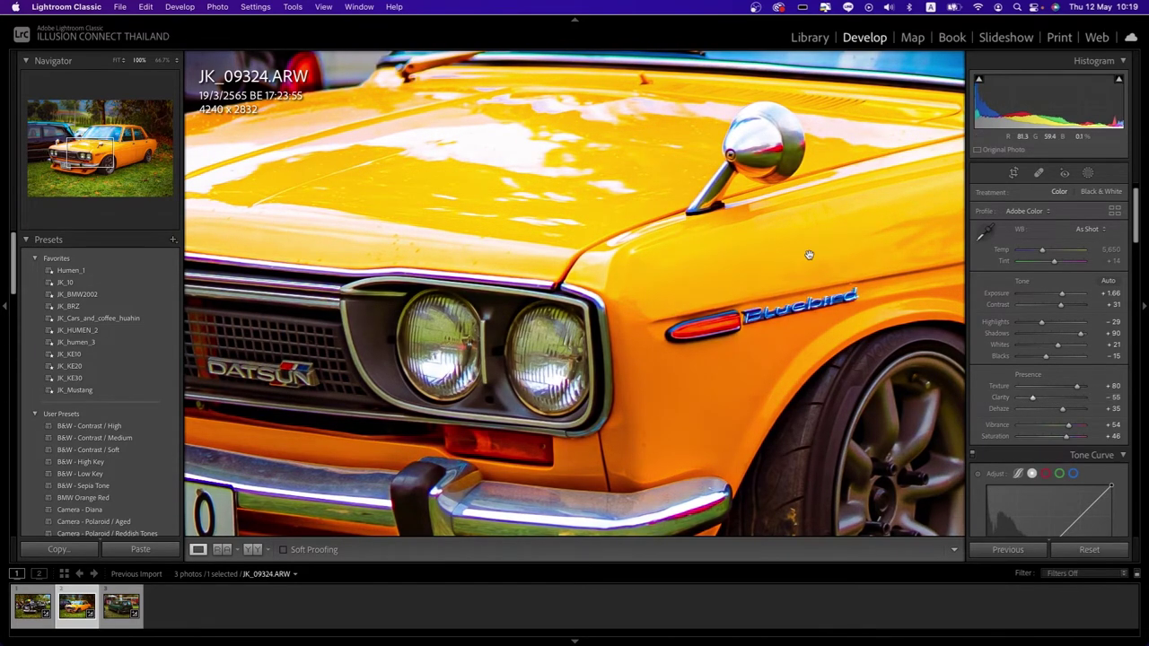
left_click(32, 606)
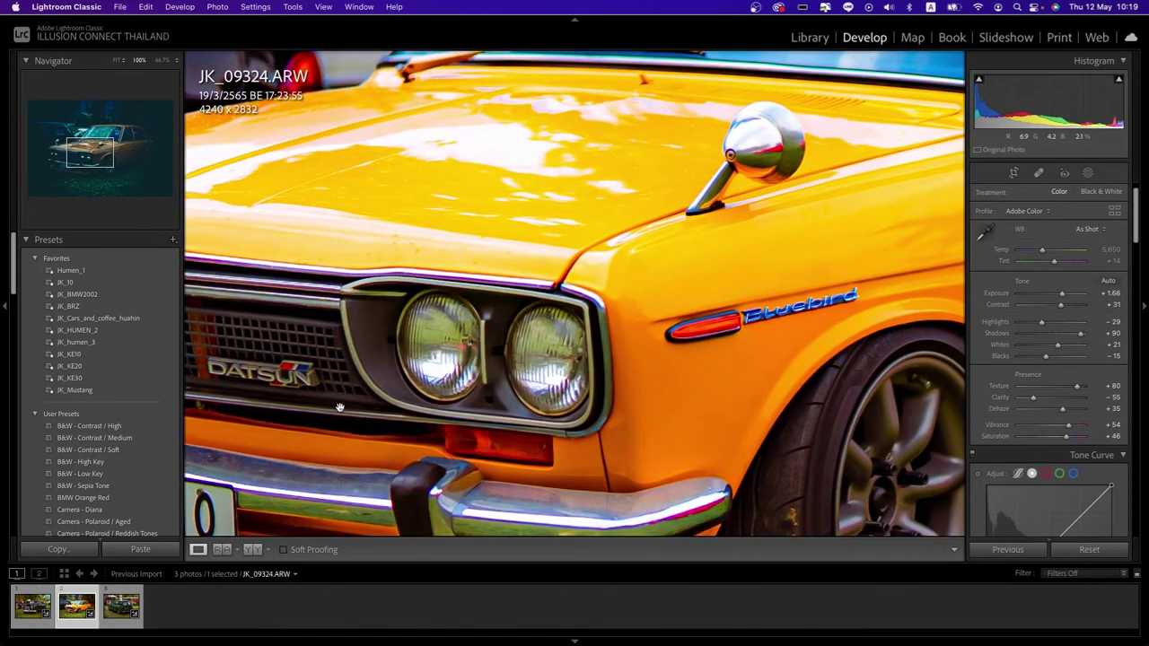
left_click(493, 228)
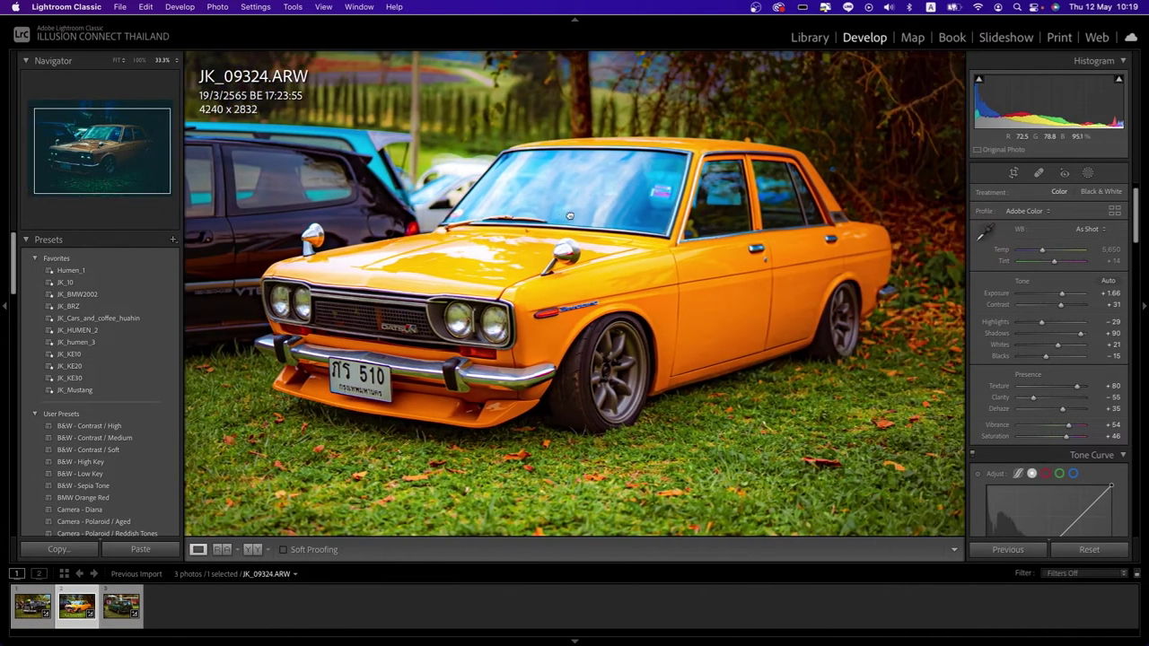
Open the green Mini JK_09427.ARW and test HSL Green hue shifts, settling at +8.
left_click(121, 606)
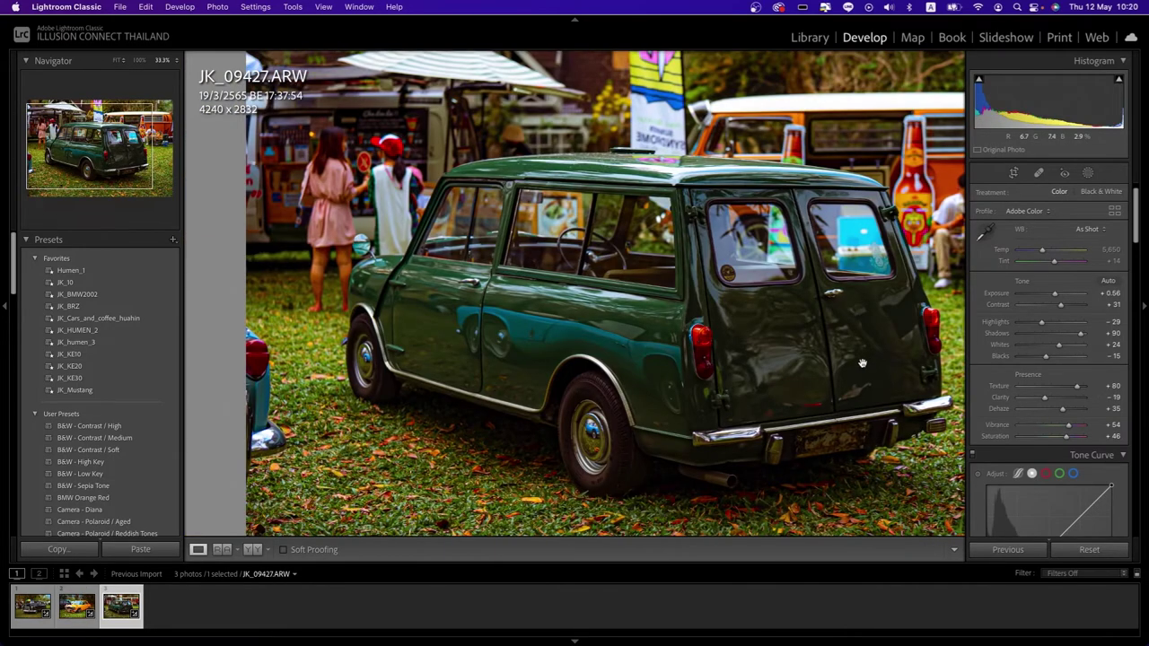
mouse_move(861, 362)
left_mouse_down()
mouse_move(800, 336)
mouse_move(834, 330)
left_mouse_up()
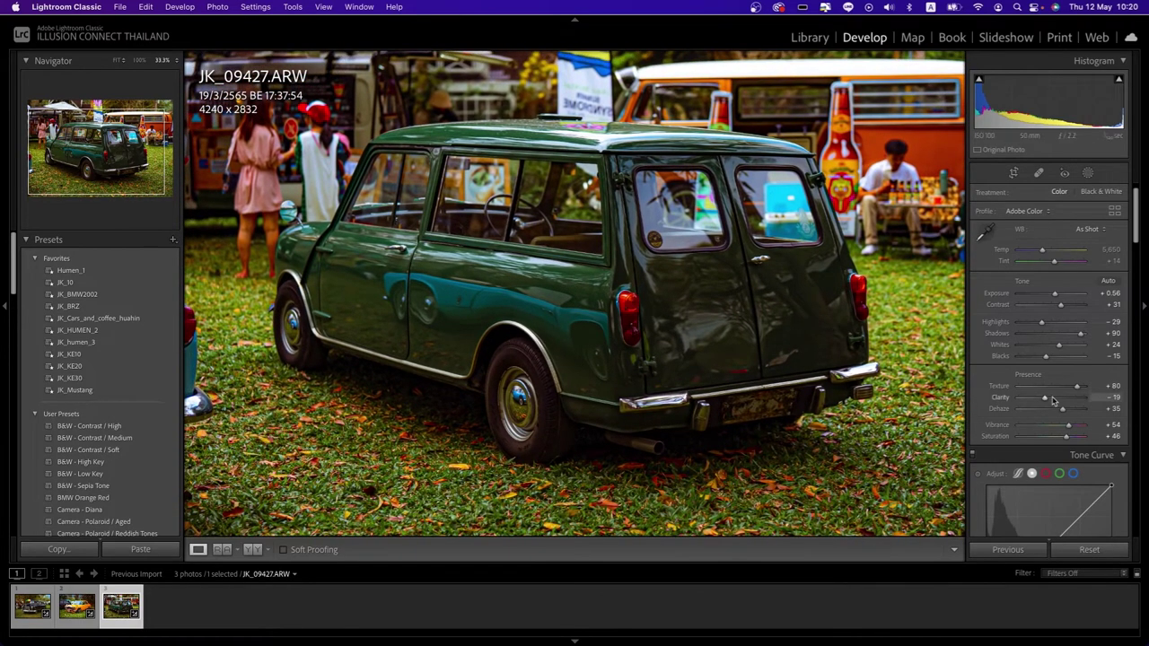
scroll(1050, 395, "down", 2)
scroll(1050, 395, "down", 3)
scroll(1051, 397, "down", 5)
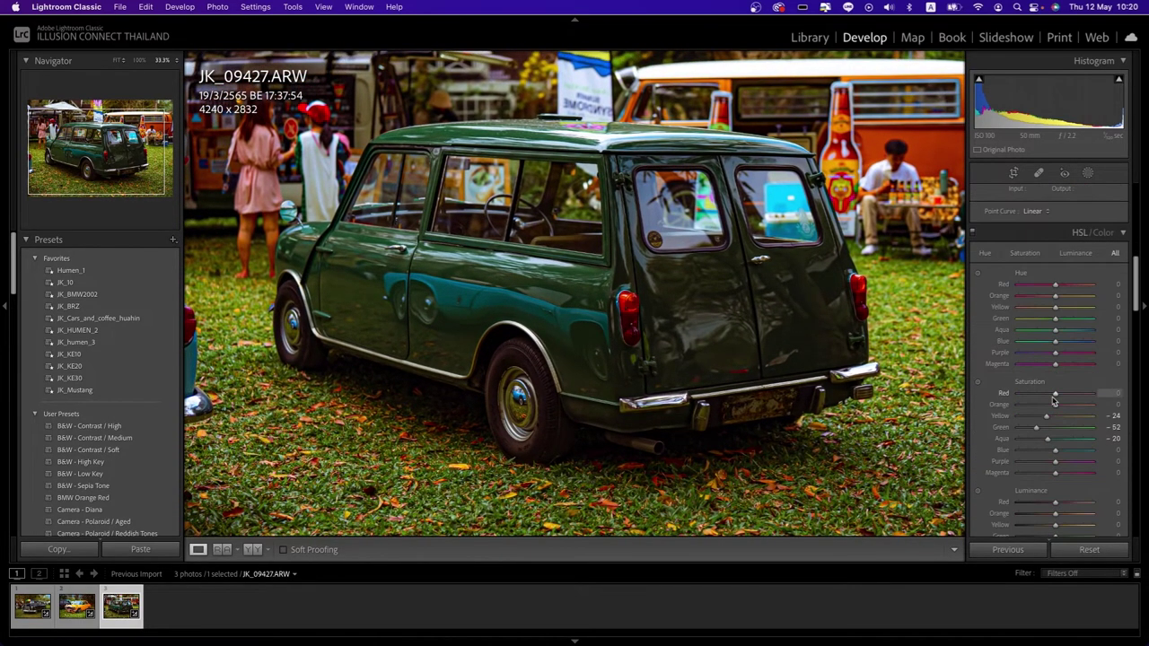
scroll(1054, 401, "up", 1)
scroll(1054, 401, "down", 2)
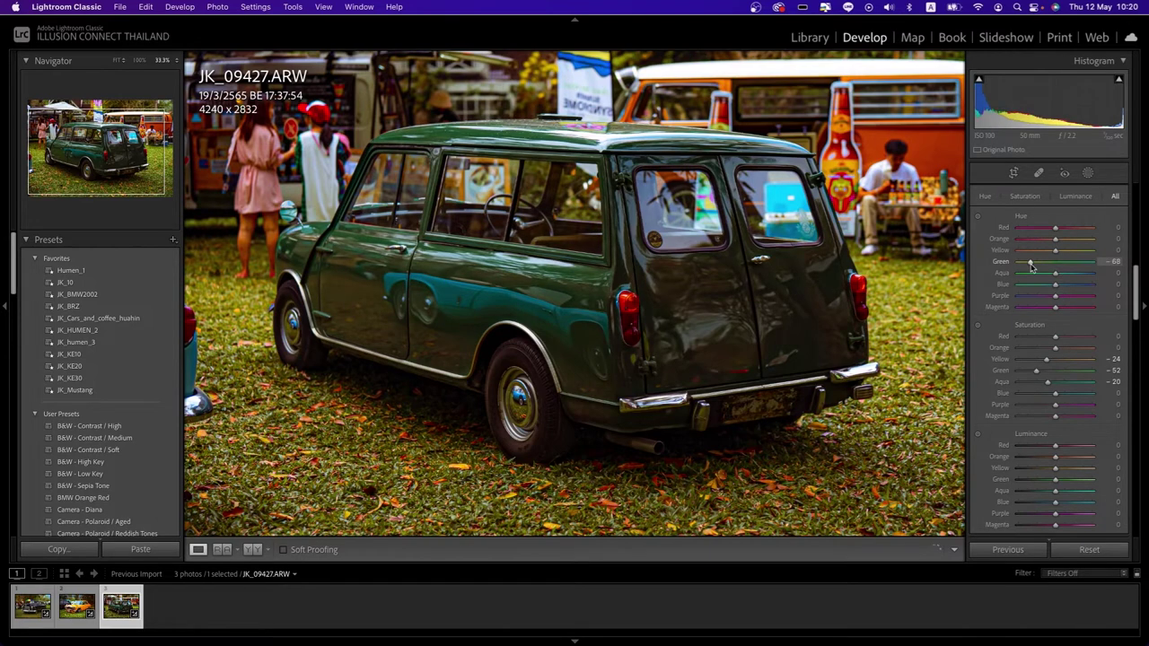
mouse_move(1046, 263)
left_mouse_down()
mouse_move(1083, 263)
mouse_move(1021, 263)
mouse_move(1085, 268)
mouse_move(1023, 275)
left_mouse_up()
scroll(1059, 271, "up", 2)
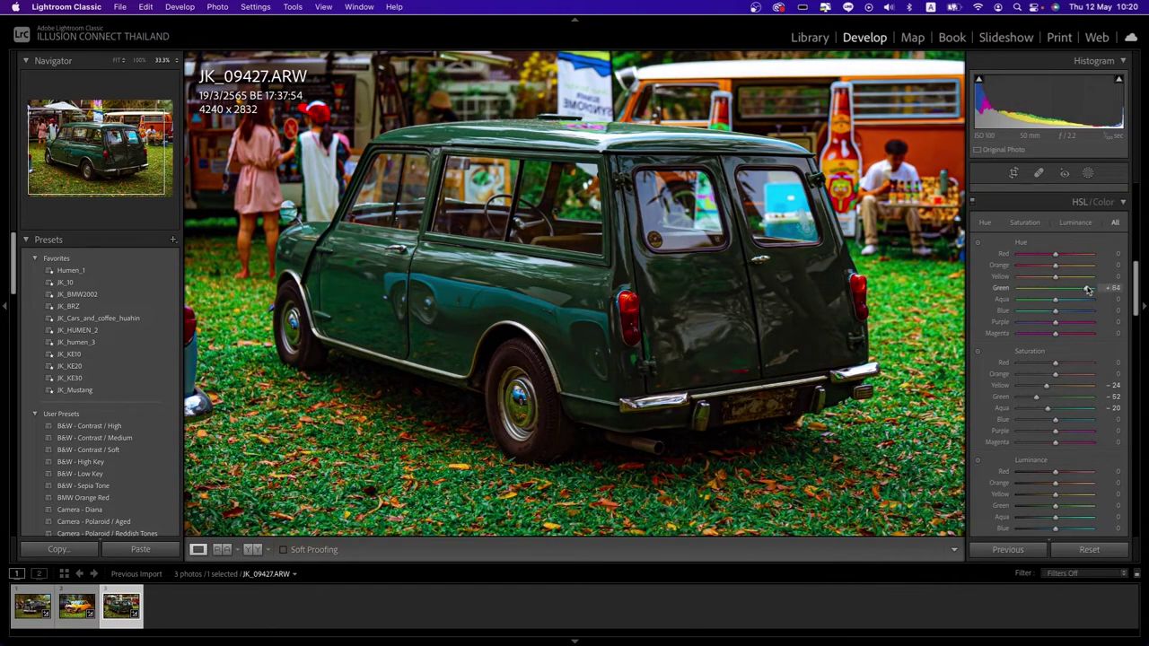
left_click_drag(1057, 288, 1015, 290)
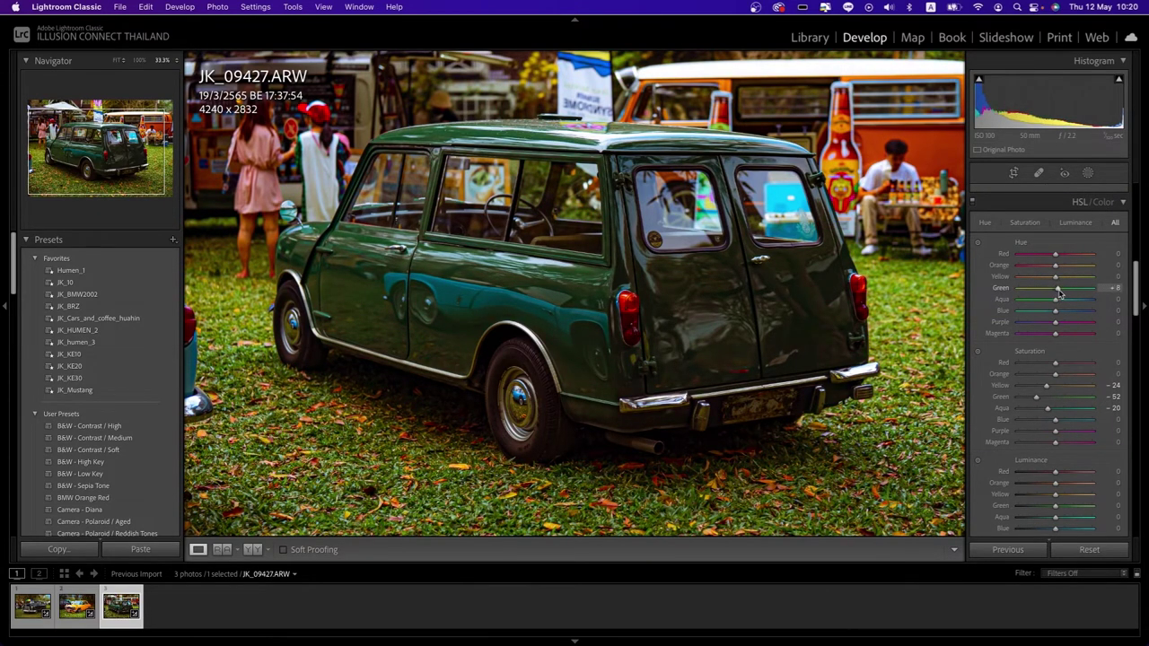
scroll(1060, 314, "down", 2)
scroll(1063, 358, "down", 2)
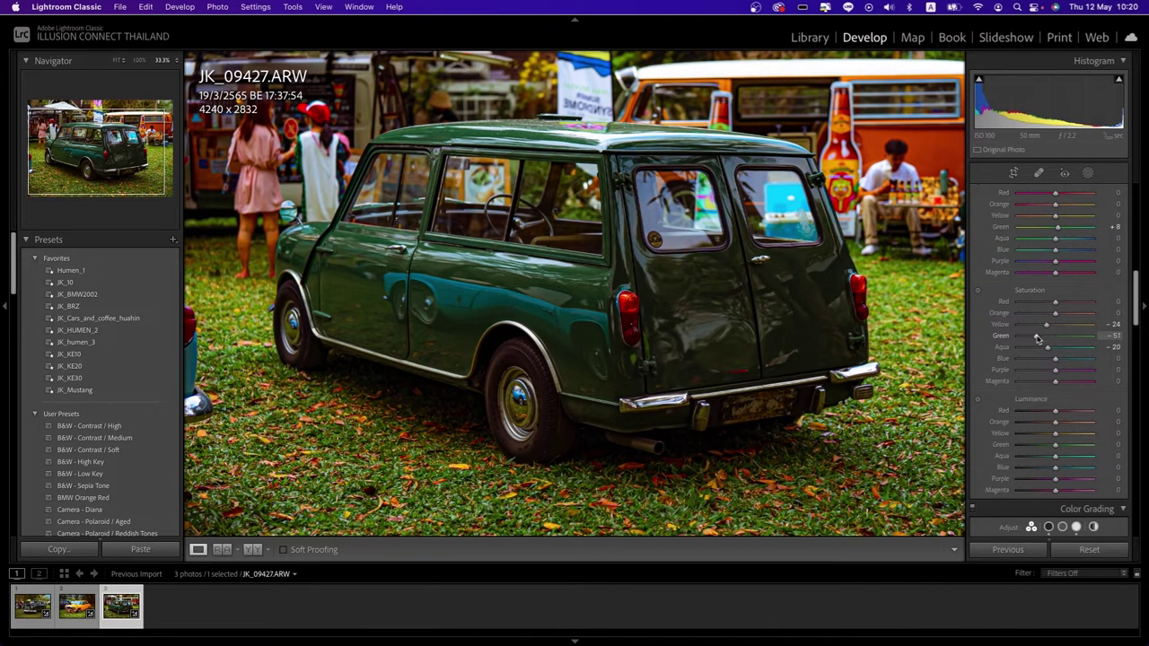
Set Green saturation to +6 and mute Red to -86 and Orange to -66.
mouse_move(1038, 338)
left_mouse_down()
mouse_move(1068, 339)
mouse_move(1019, 352)
mouse_move(1053, 353)
left_mouse_up()
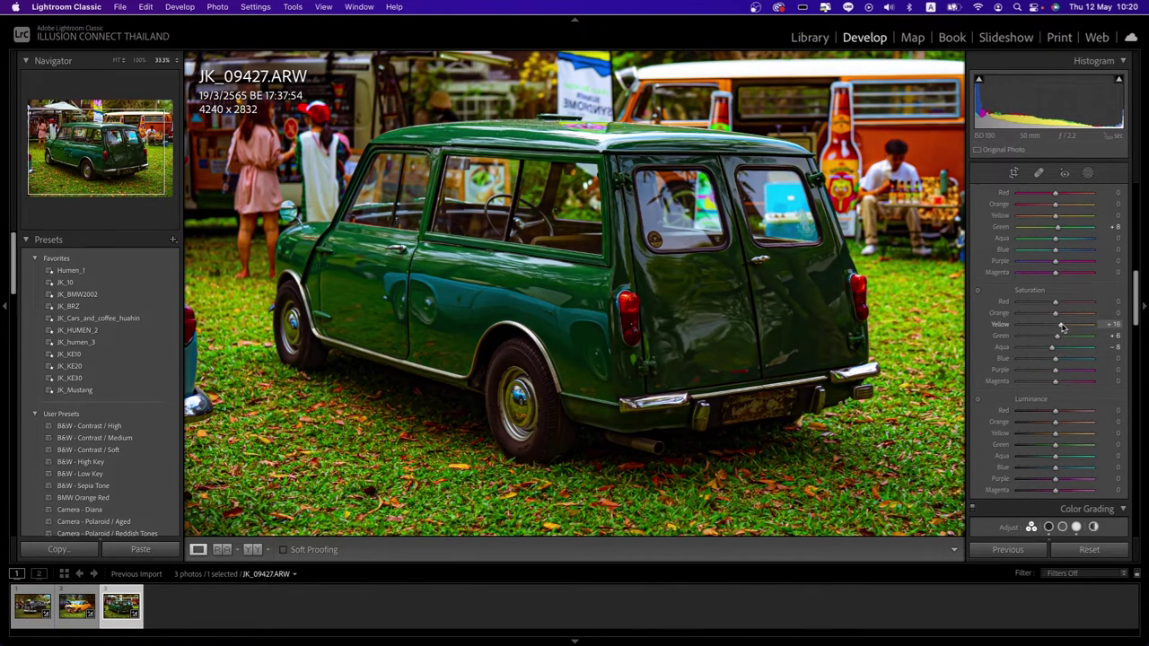
left_click(781, 231)
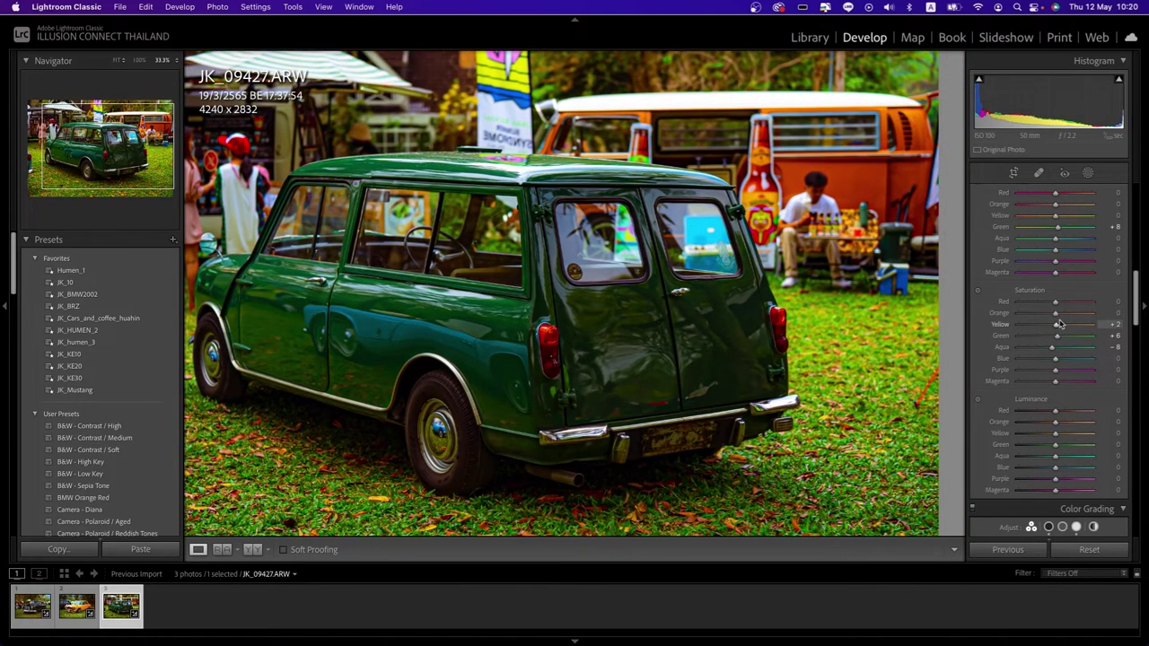
left_click_drag(1053, 304, 1027, 311)
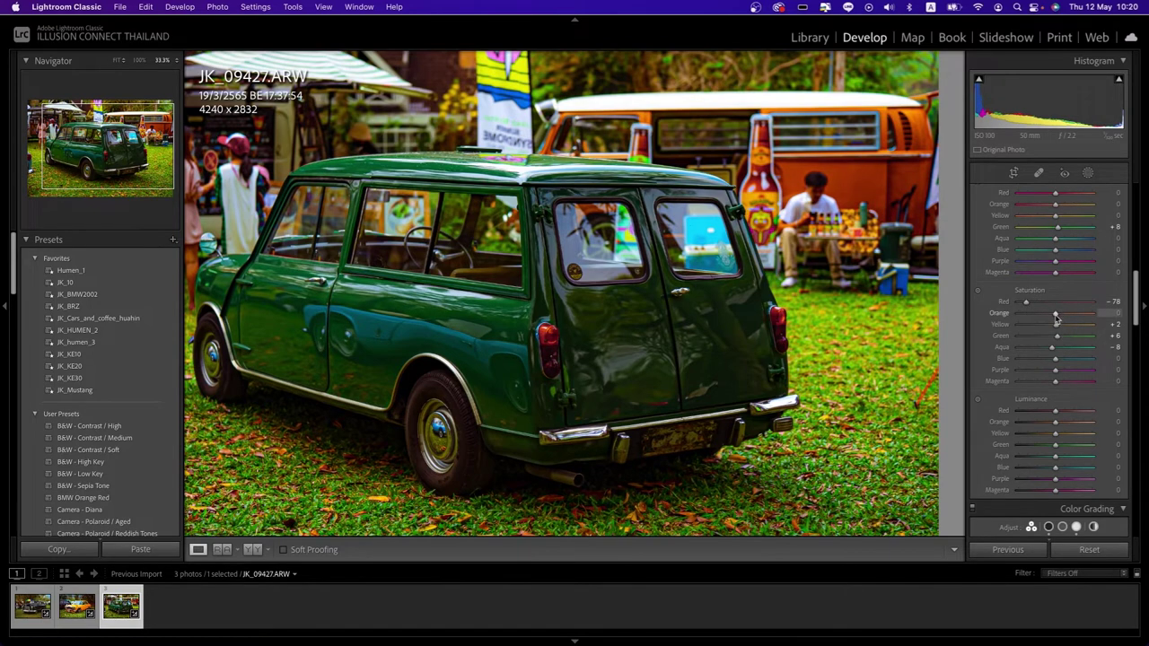
mouse_move(1056, 319)
left_mouse_down()
mouse_move(1013, 321)
mouse_move(1030, 317)
mouse_move(1024, 303)
left_mouse_up()
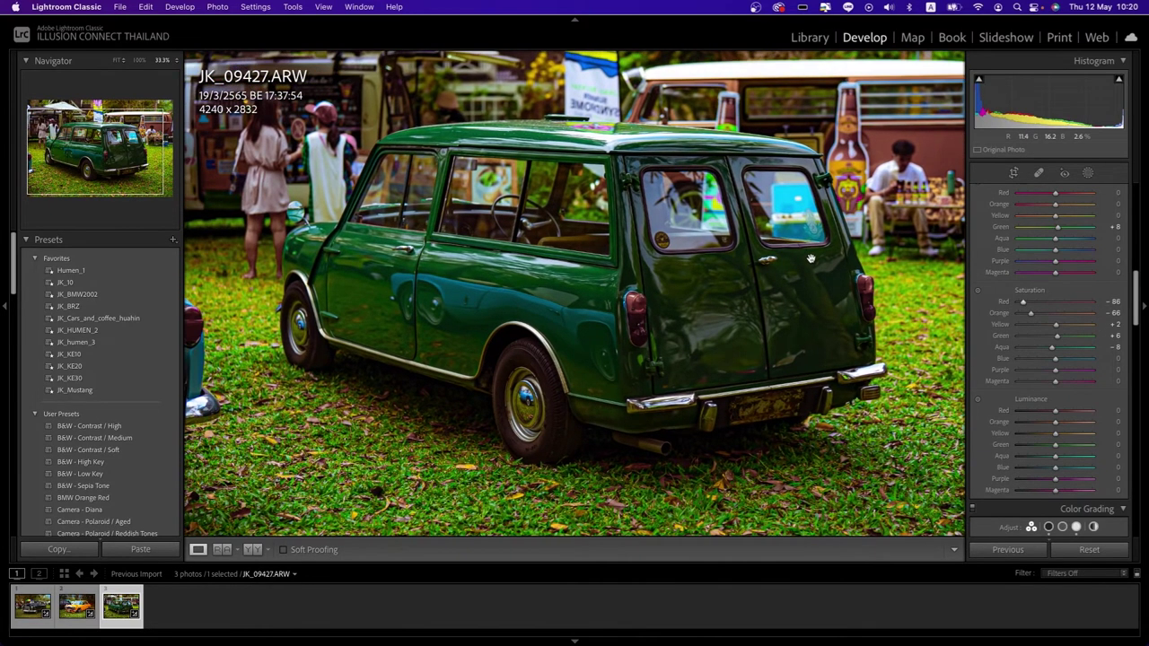
left_click(626, 247)
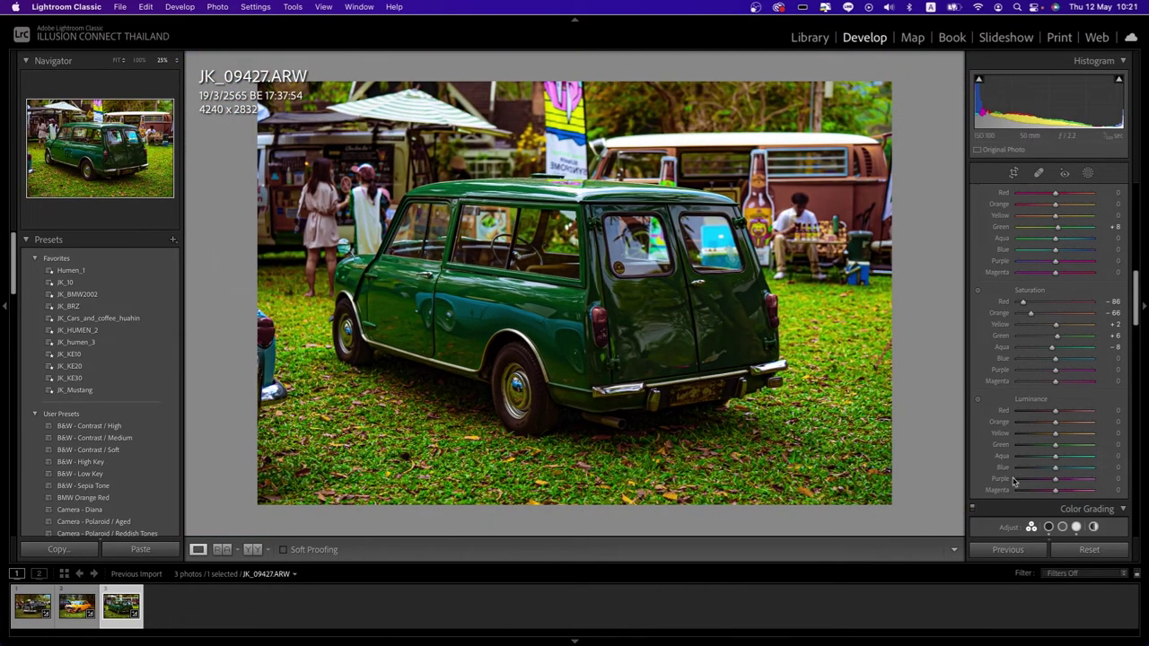
scroll(1018, 469, "down", 2)
scroll(1041, 440, "down", 5)
scroll(1068, 405, "down", 3)
scroll(1068, 405, "down", 3)
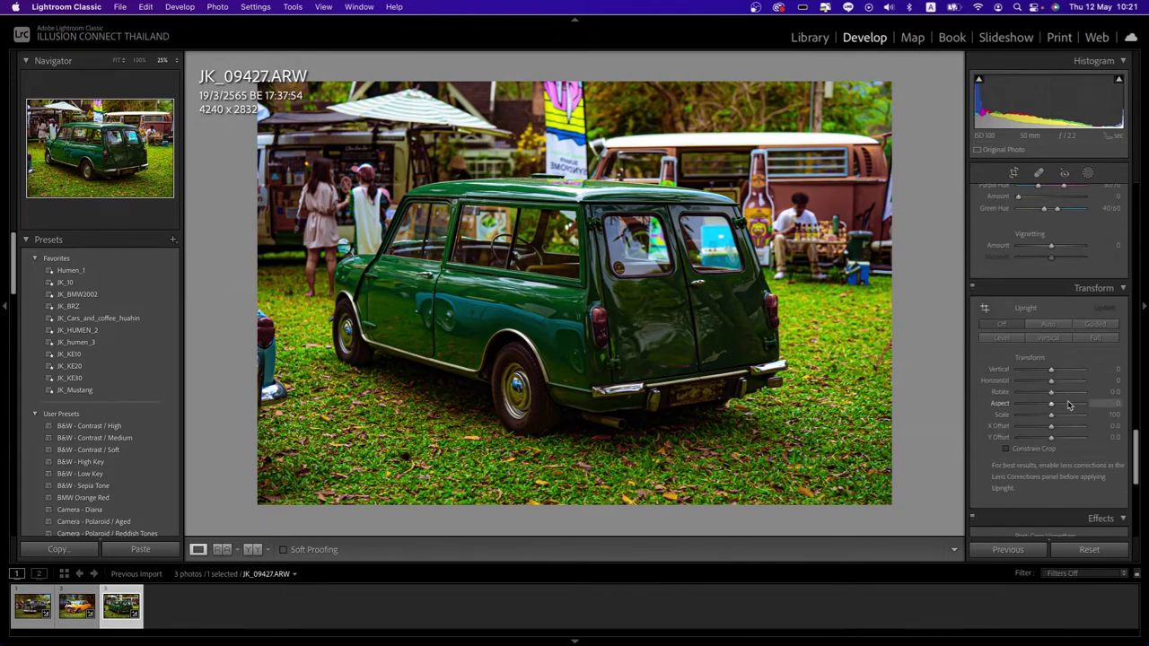
scroll(1068, 406, "down", 3)
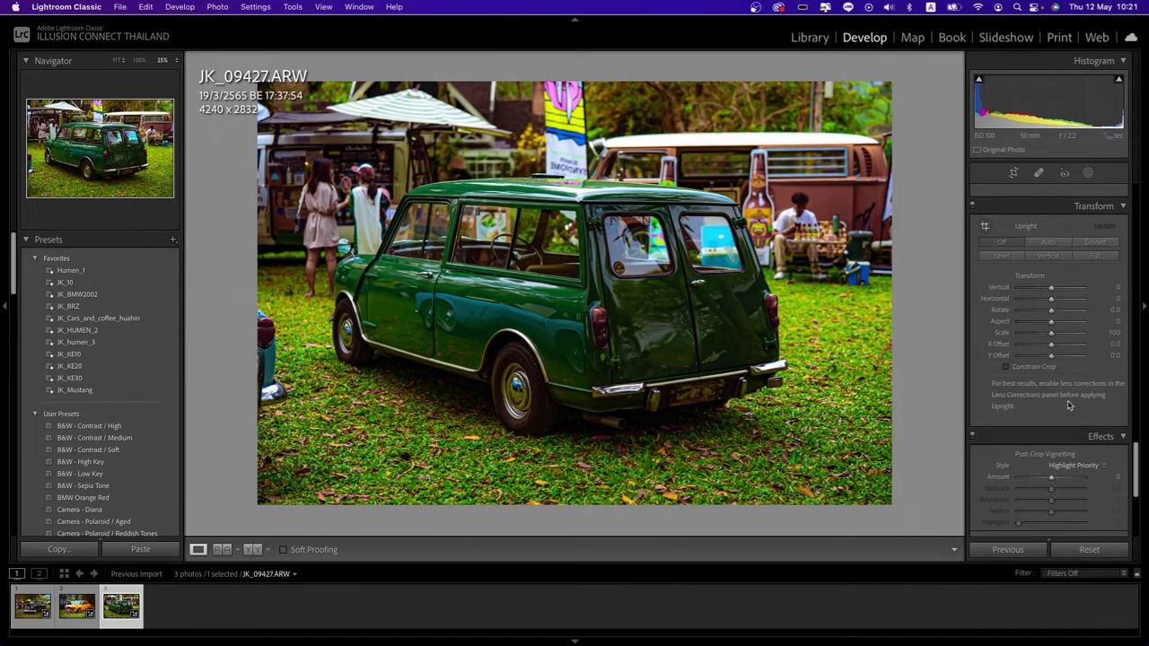
left_click(252, 549)
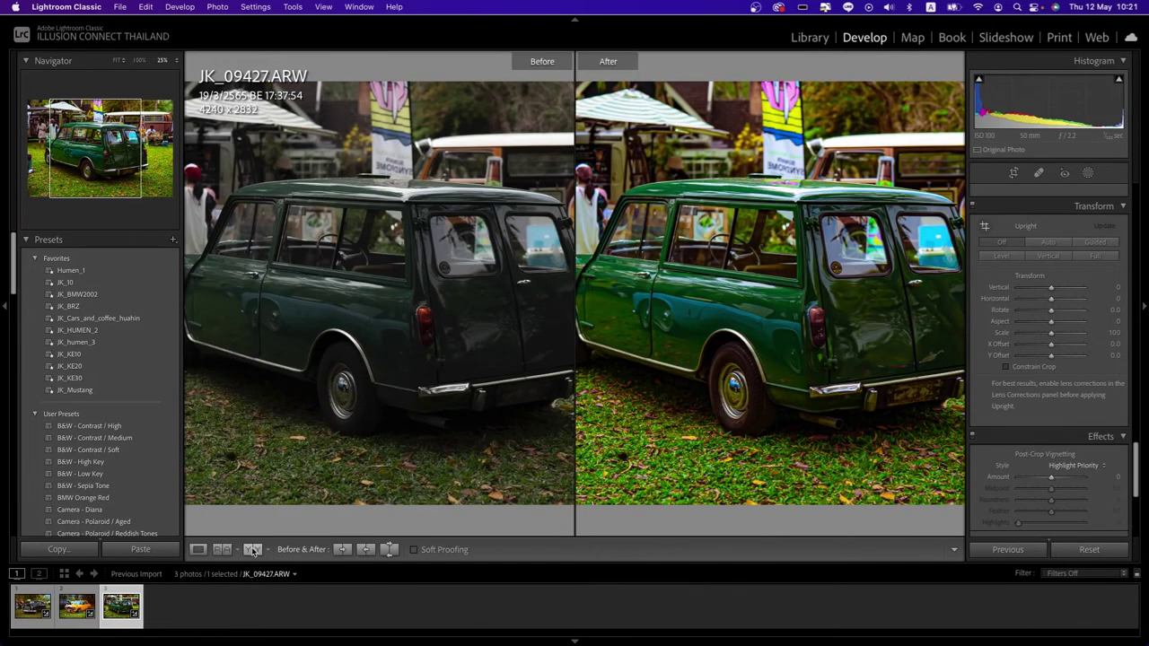
left_click(635, 255)
left_click(634, 285)
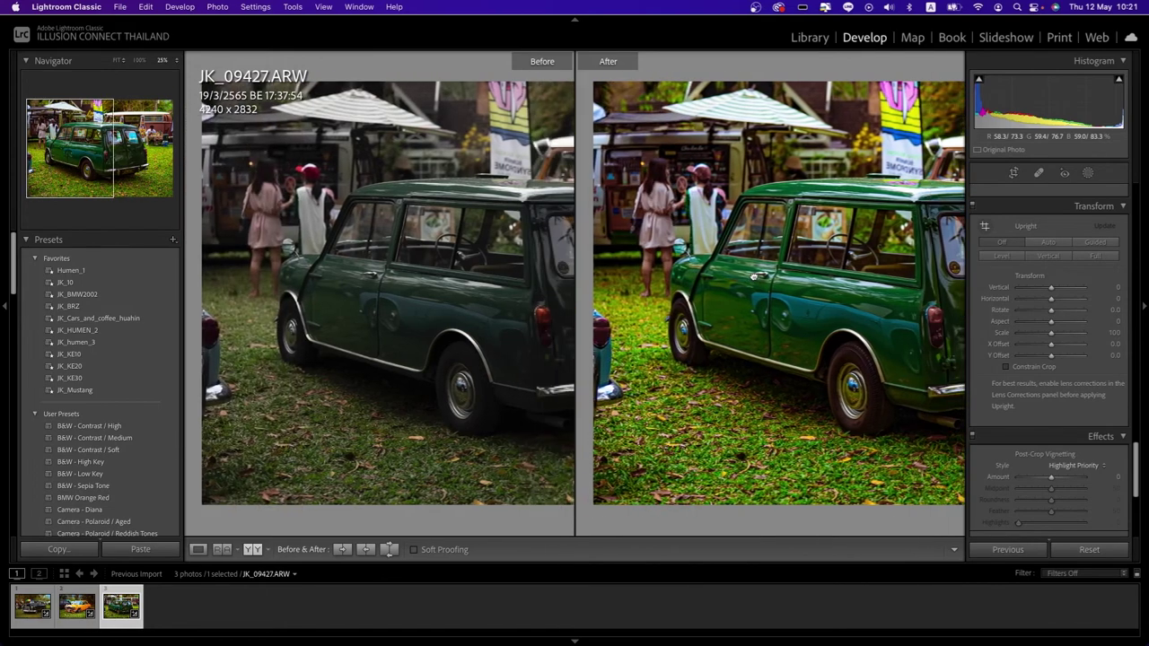
left_click_drag(635, 286, 781, 260)
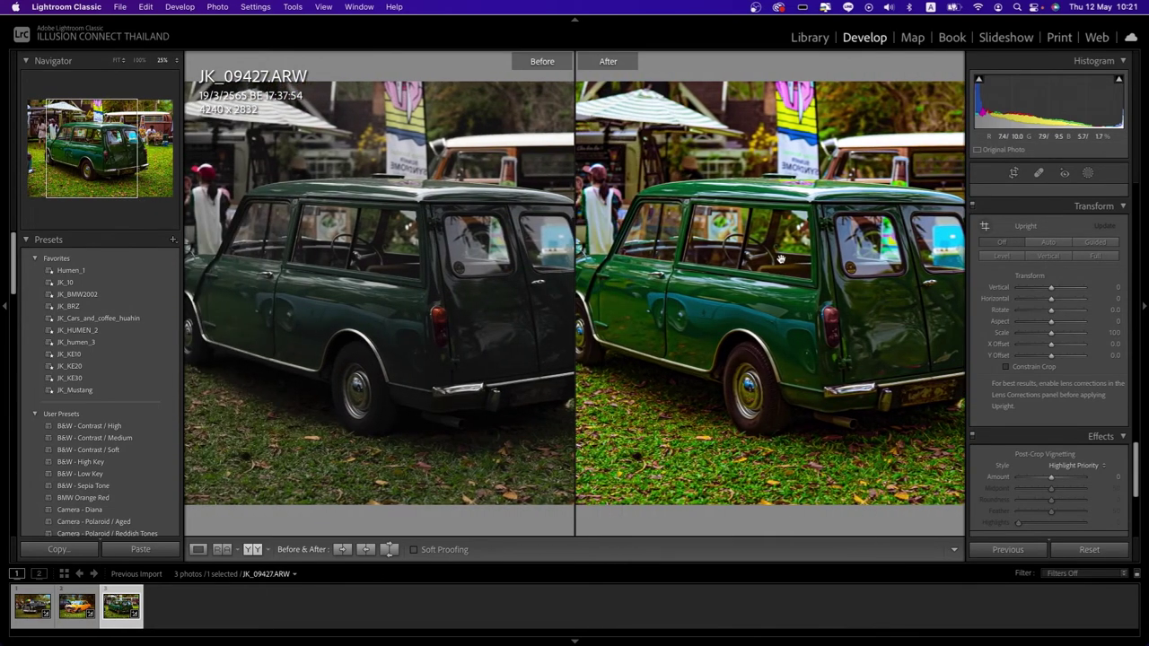
left_click(780, 259)
left_click(201, 547)
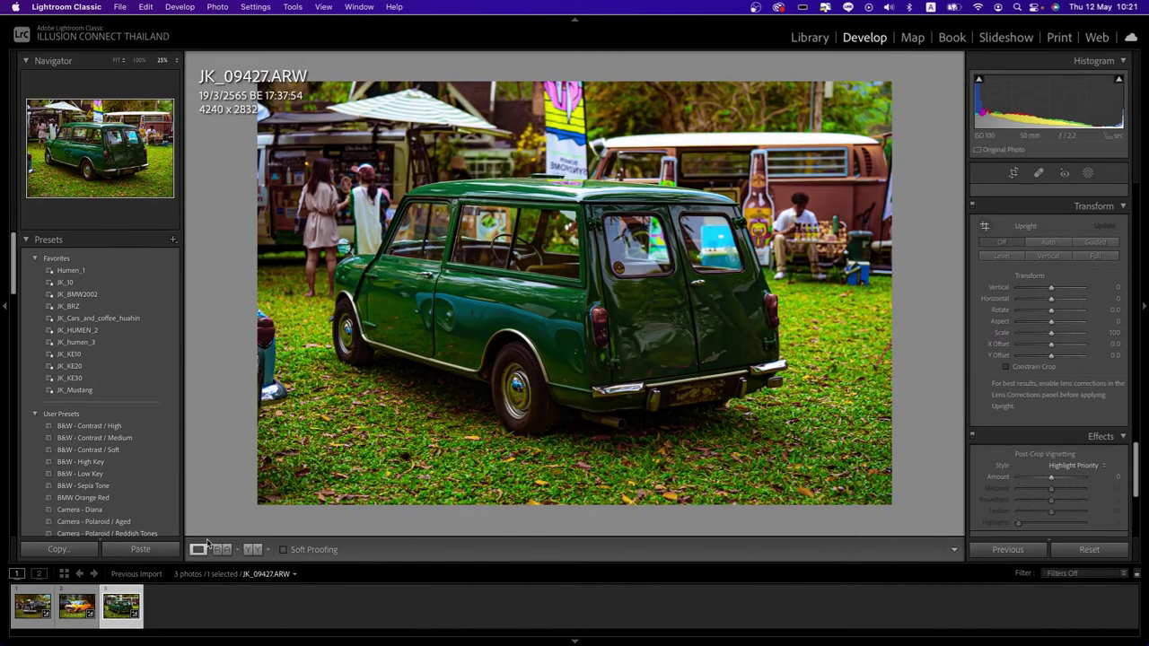
left_click(646, 270)
left_click(691, 253)
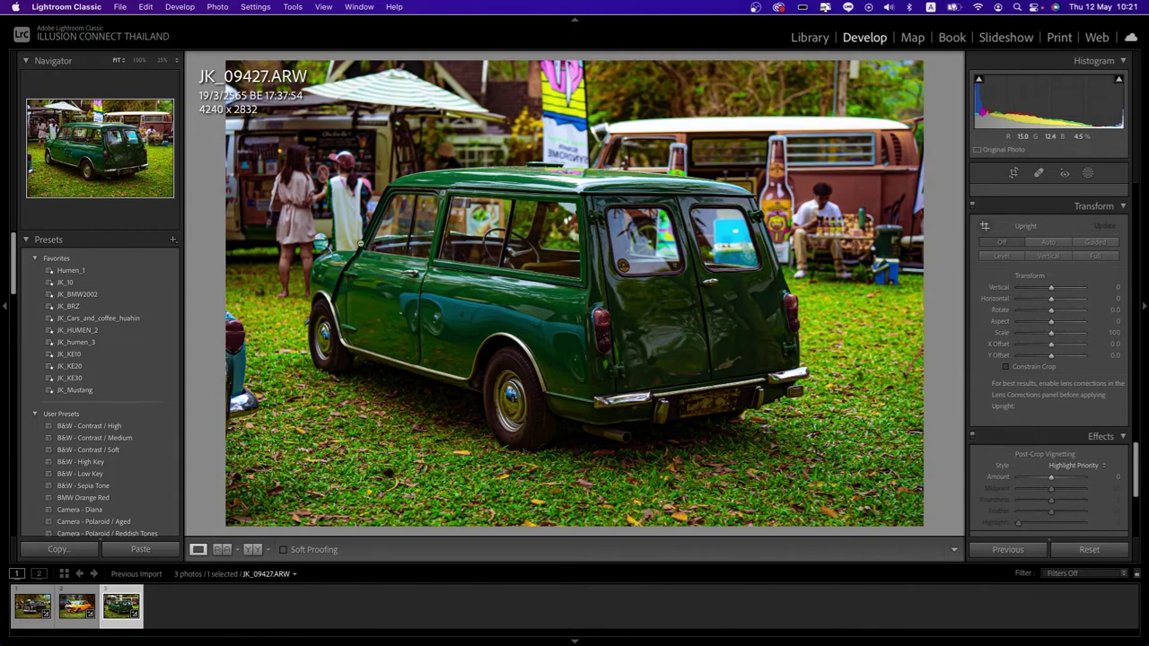
left_click(174, 240)
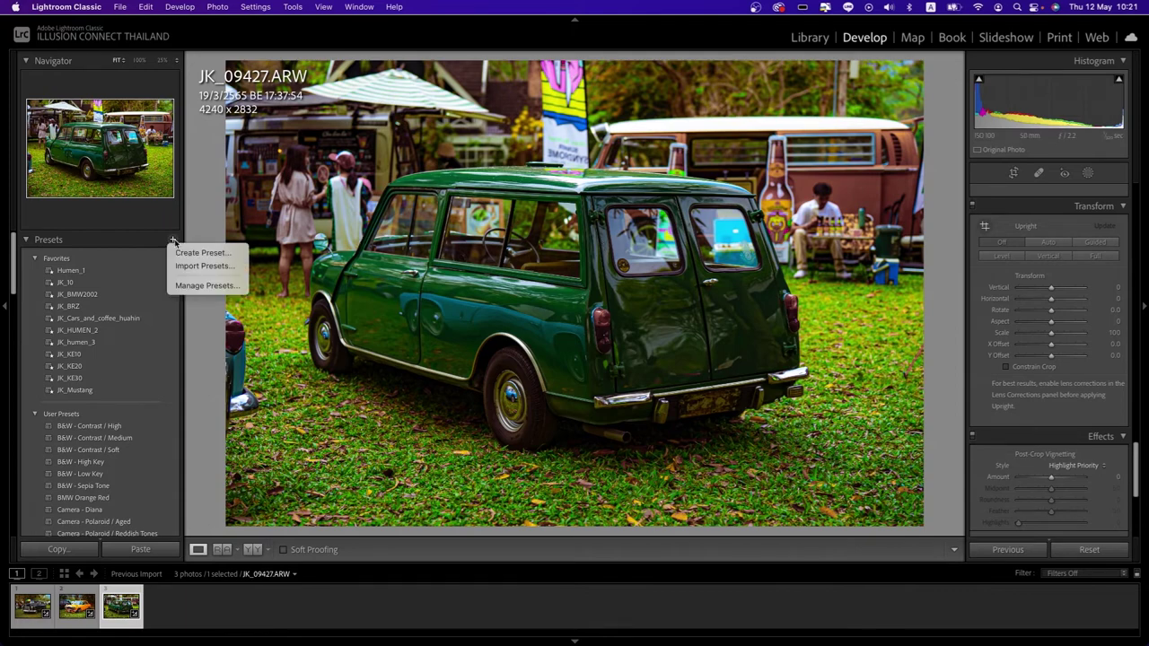
left_click(202, 255)
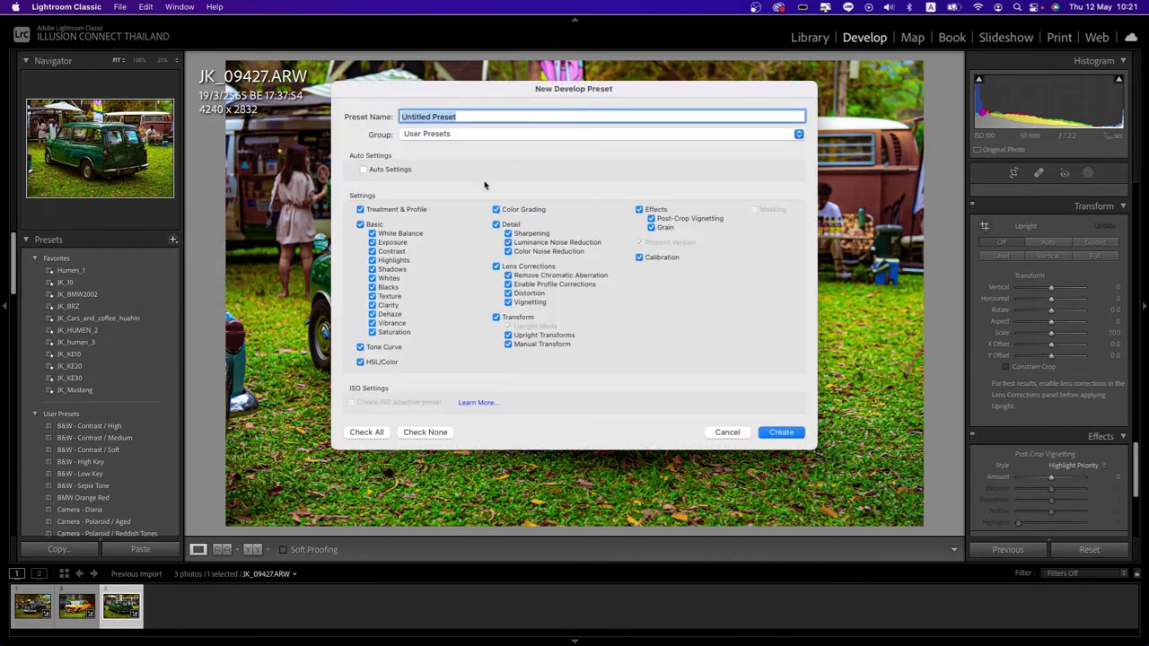
left_click(721, 434)
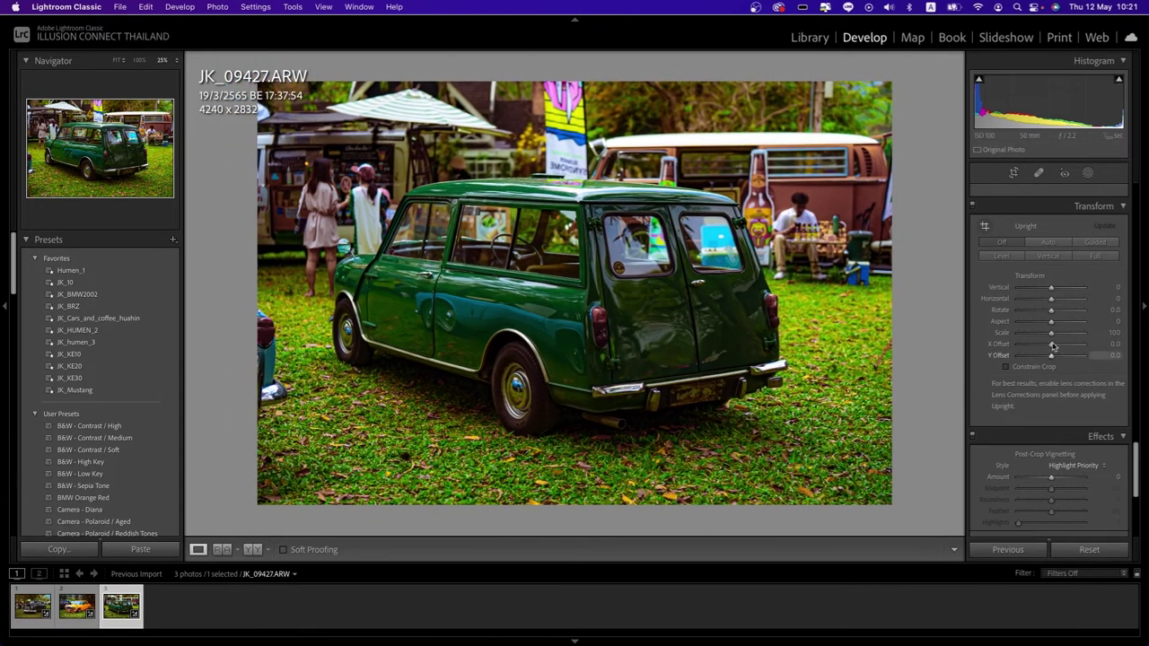
Create Mask 1 with Select Subject so it covers the green Mini.
scroll(1034, 419, "down", 5)
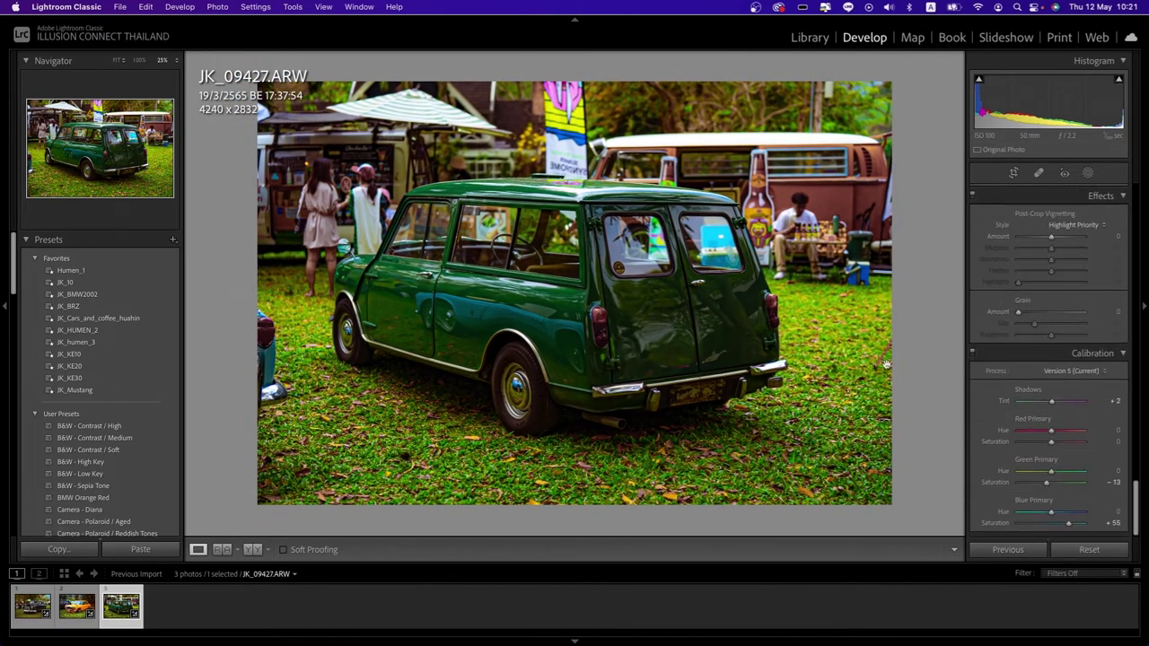
scroll(1006, 371, "up", 5)
scroll(1014, 341, "up", 5)
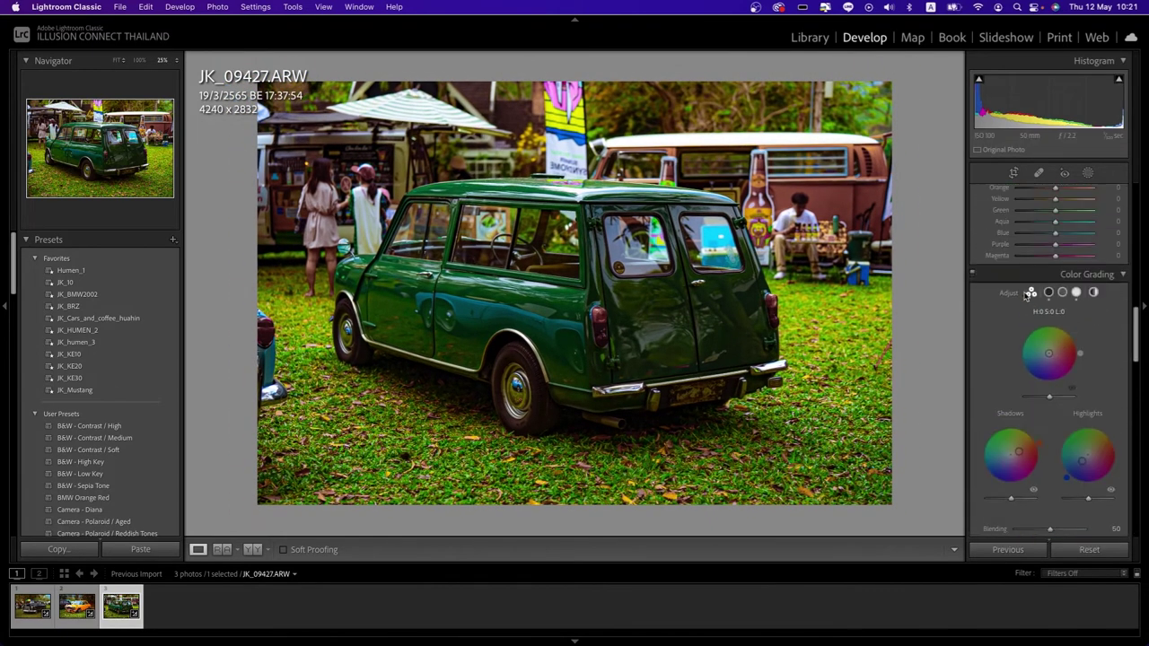
scroll(1026, 296, "up", 5)
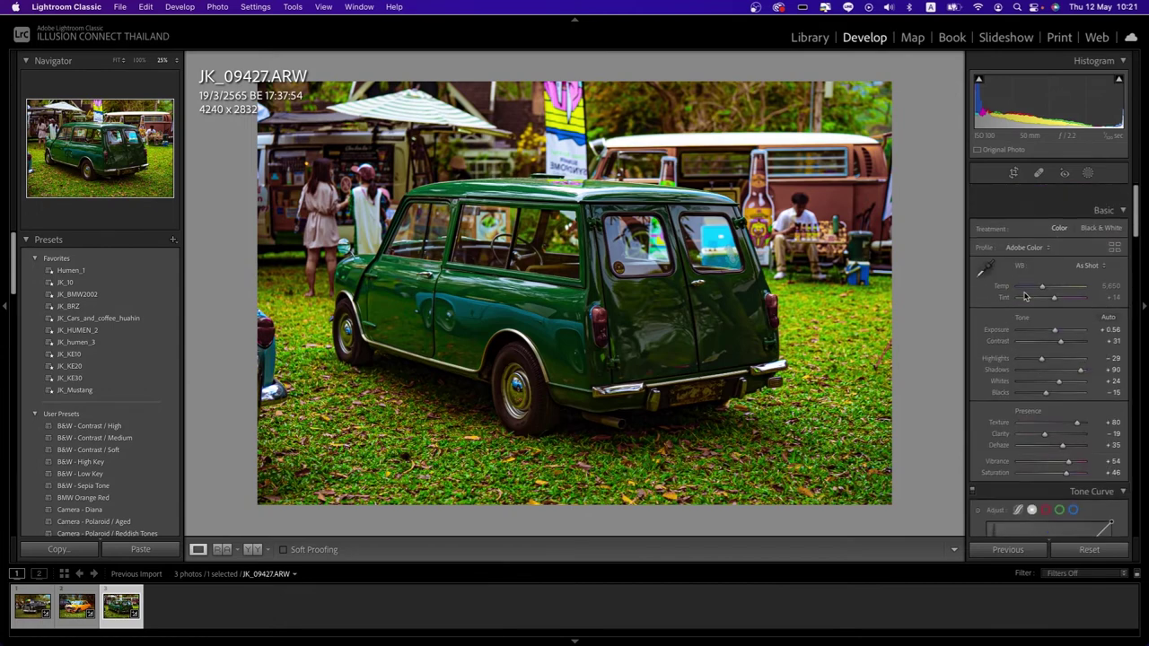
left_click(1088, 173)
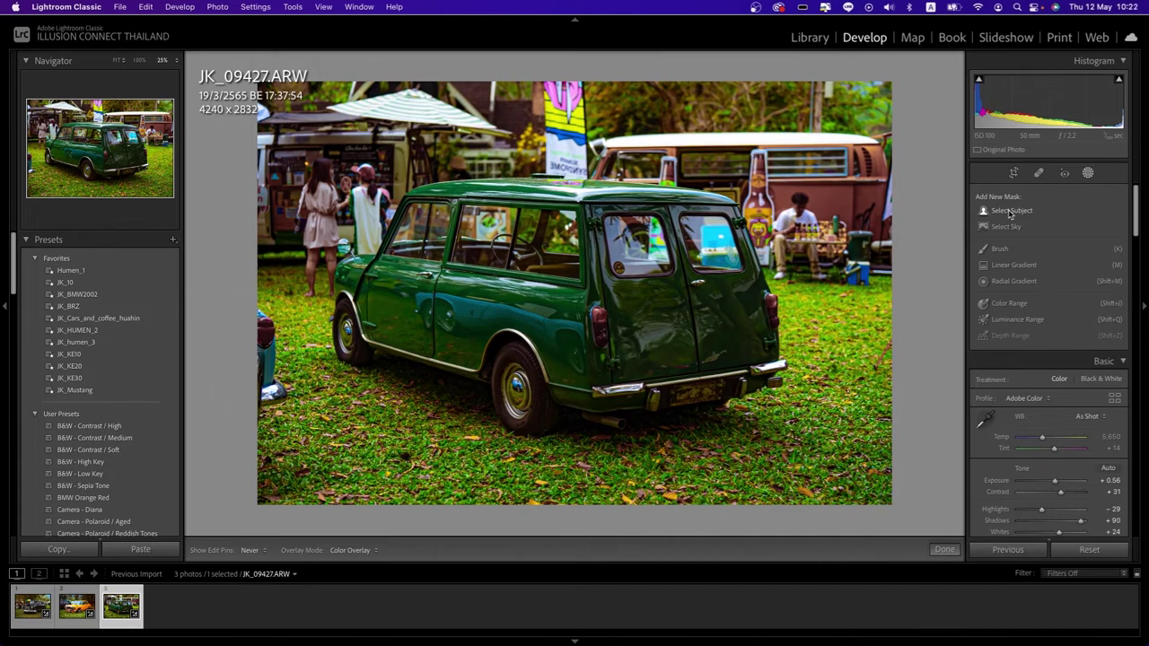
left_click(1010, 212)
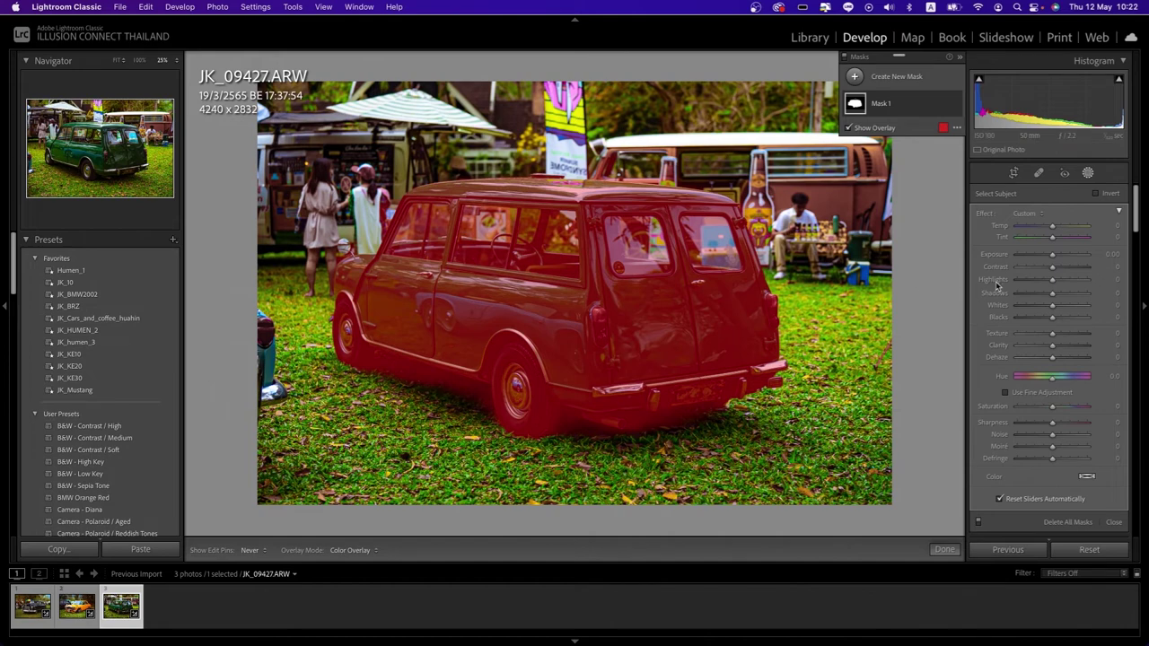
Give Mask 1 Exposure +0.41 and Tint −19 to brighten and green the Mini.
scroll(1052, 256, "down", 1)
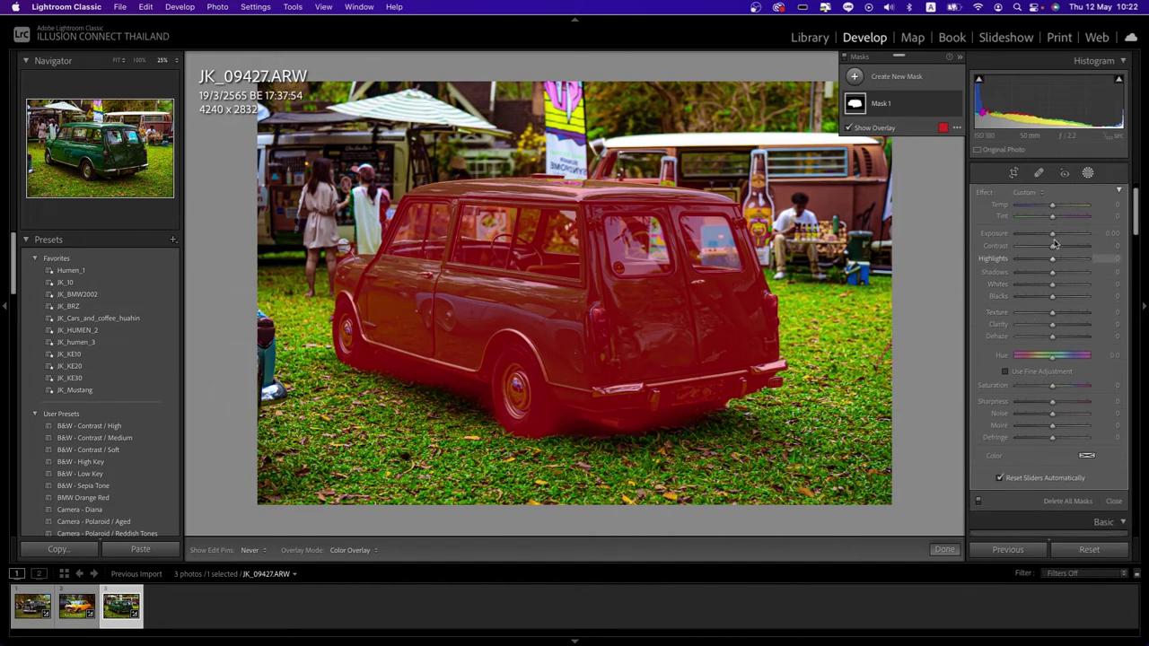
mouse_move(1052, 234)
left_mouse_down()
mouse_move(1092, 235)
mouse_move(1004, 260)
mouse_move(1052, 253)
left_mouse_up()
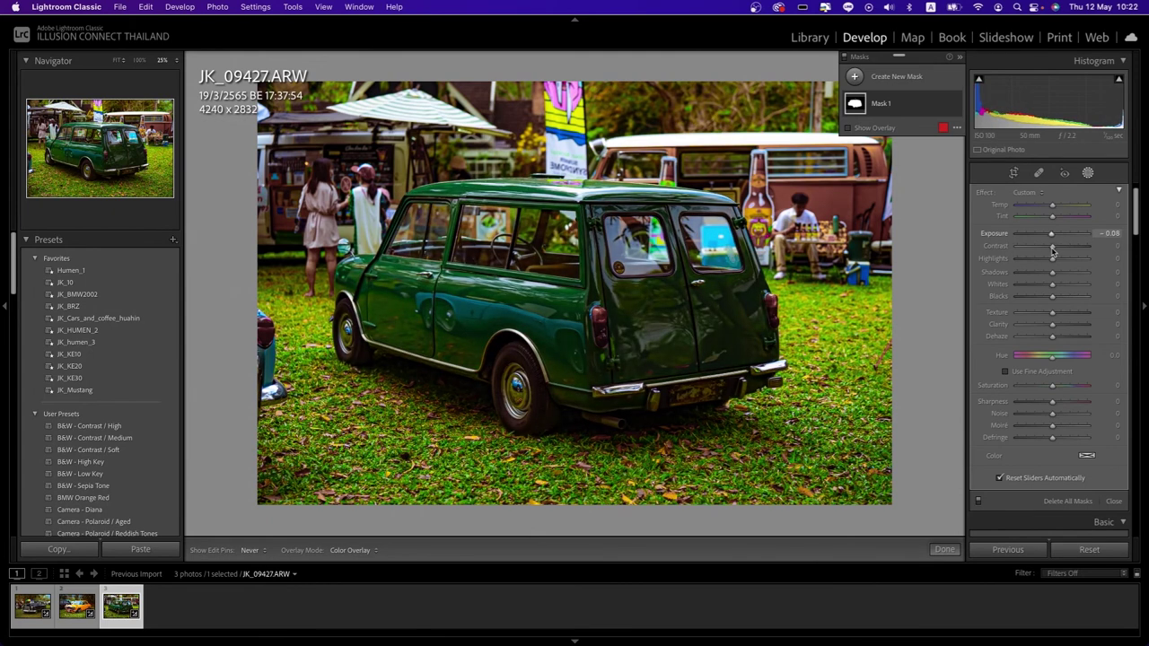
left_click_drag(1054, 252, 1056, 252)
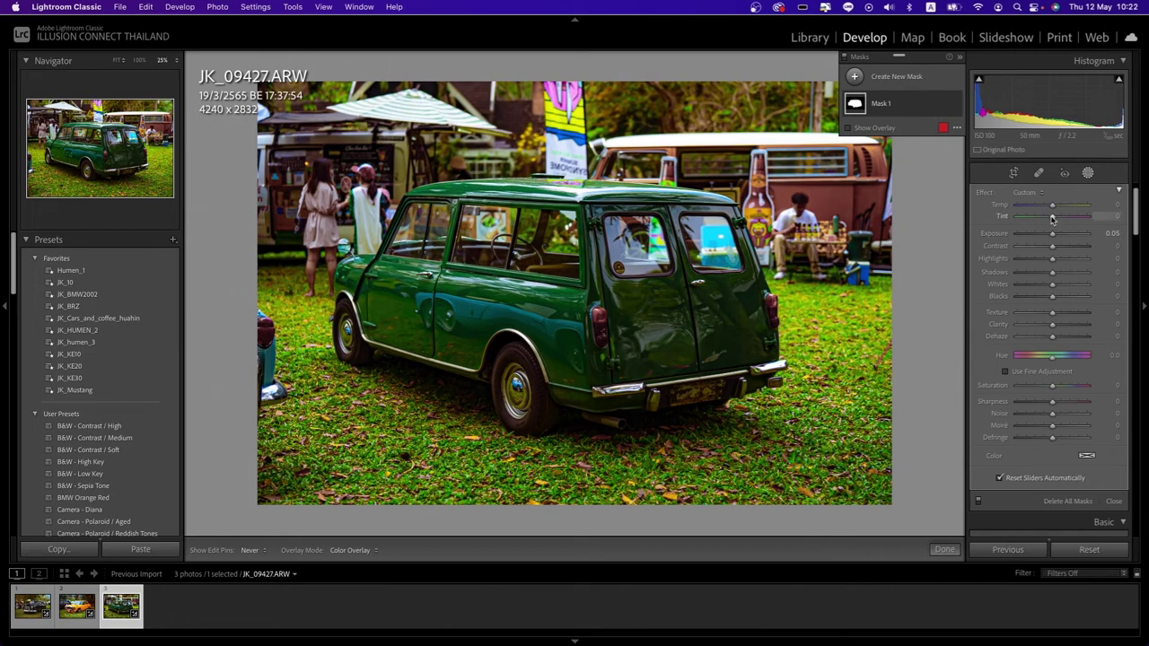
mouse_move(1052, 218)
left_mouse_down()
mouse_move(1041, 221)
mouse_move(1051, 220)
left_mouse_up()
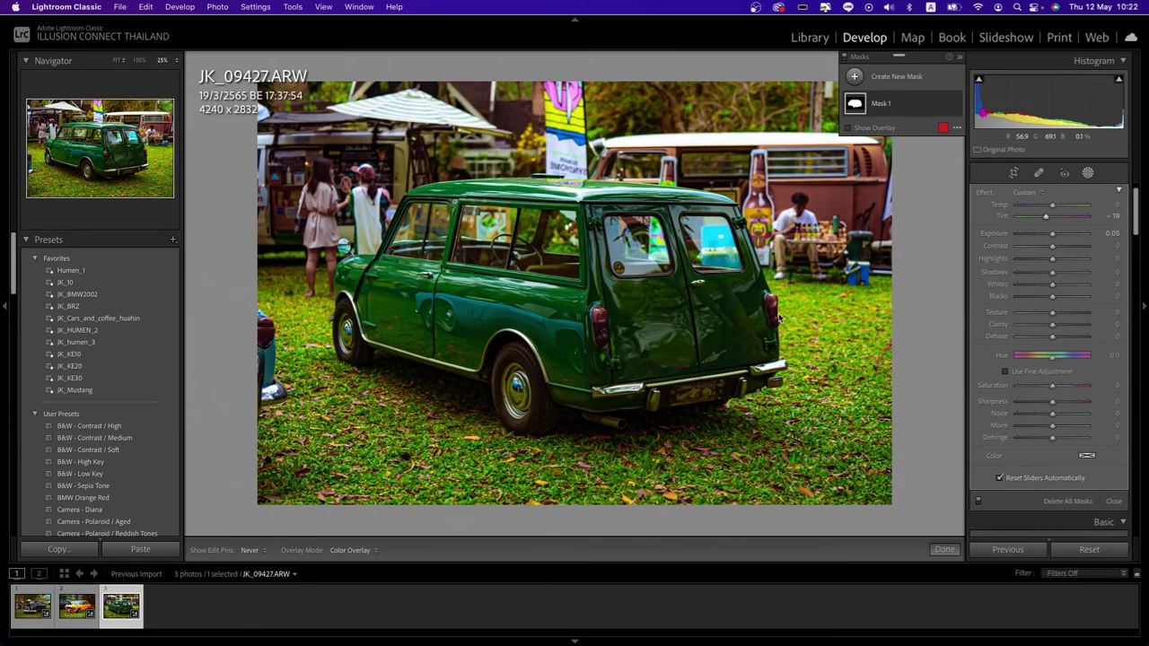
left_click_drag(1054, 235, 1059, 235)
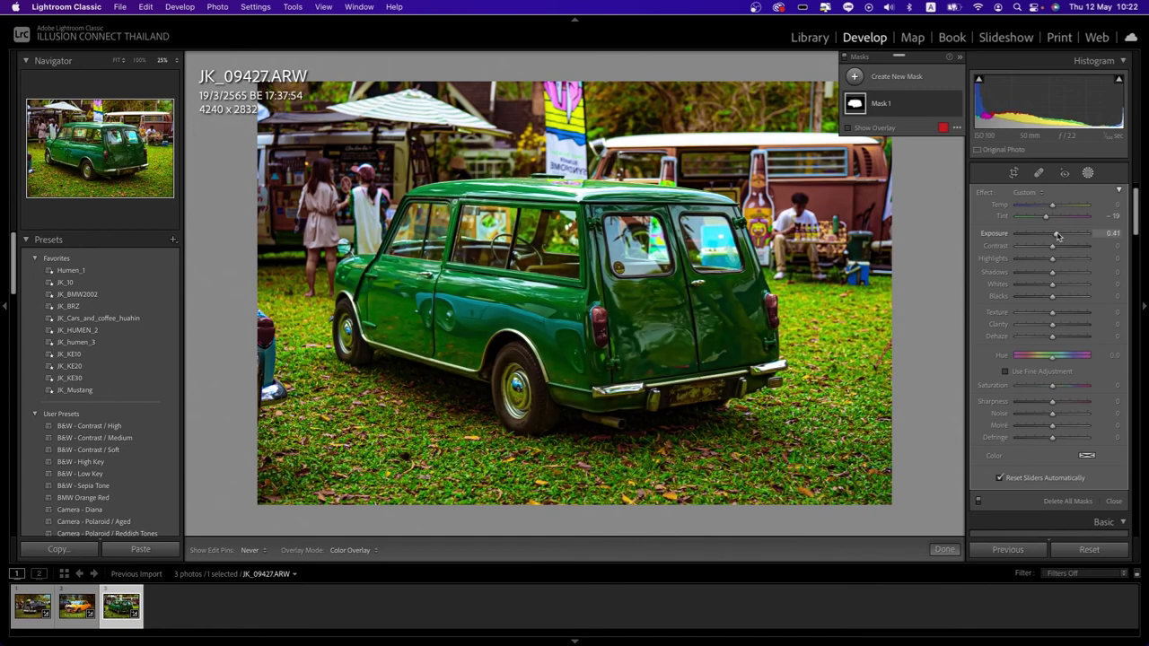
key("super+minus")
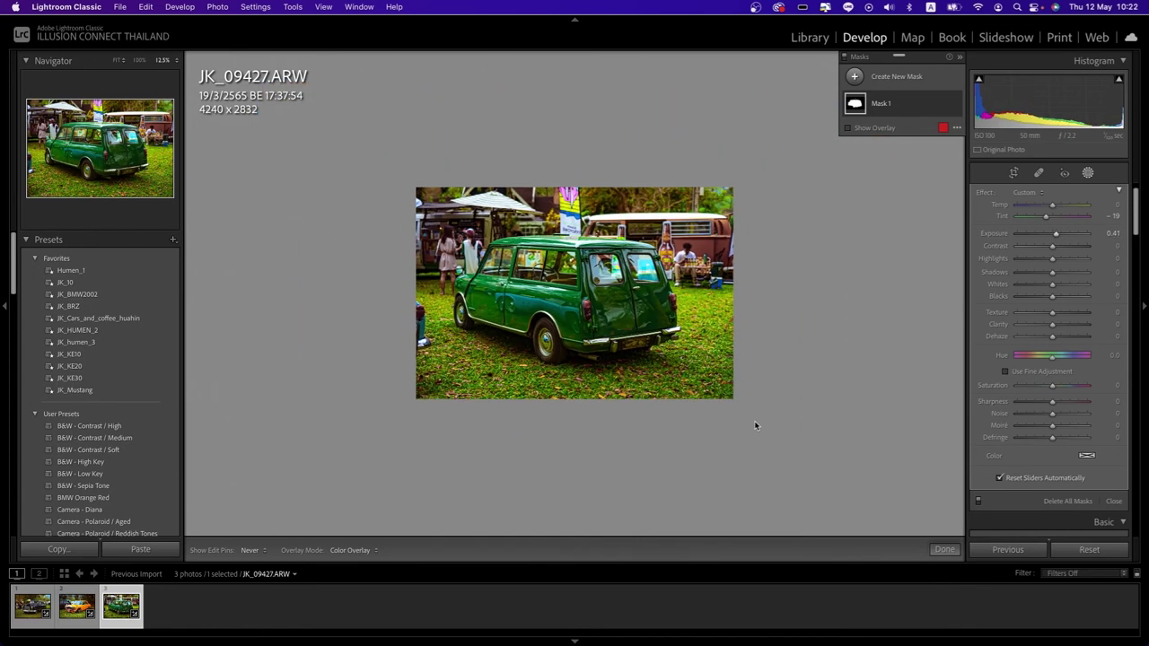
key("super+equal")
Load the black vintage car JK_09295.ARW from the filmstrip, passing the orange Datsun.
left_click(76, 606)
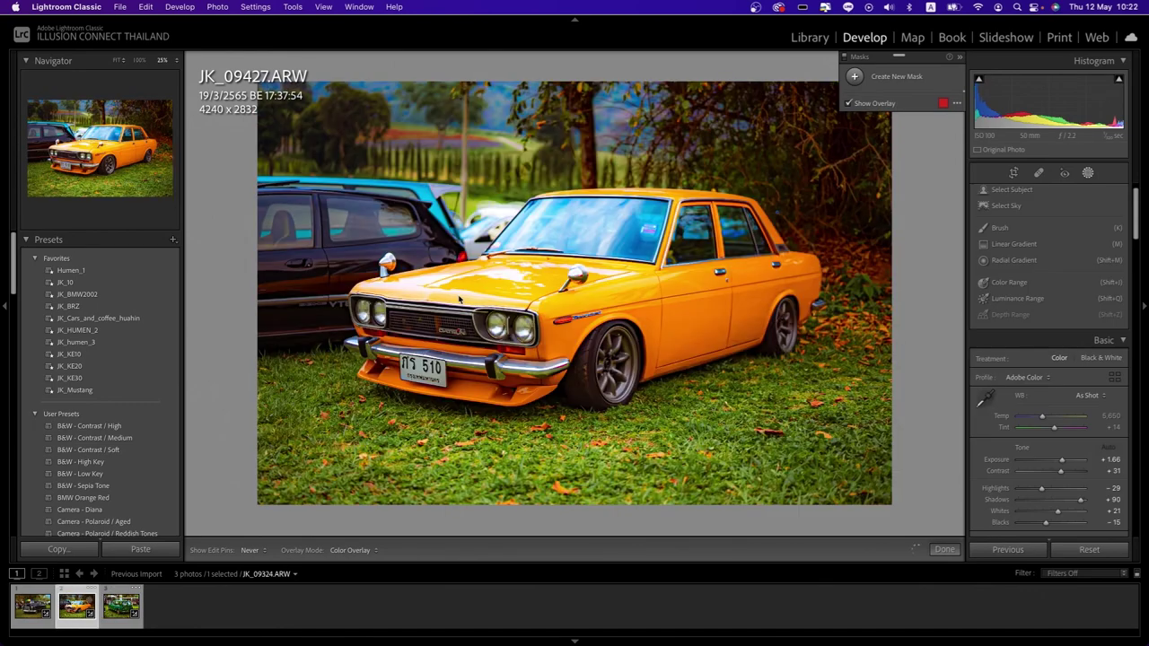
left_click(32, 609)
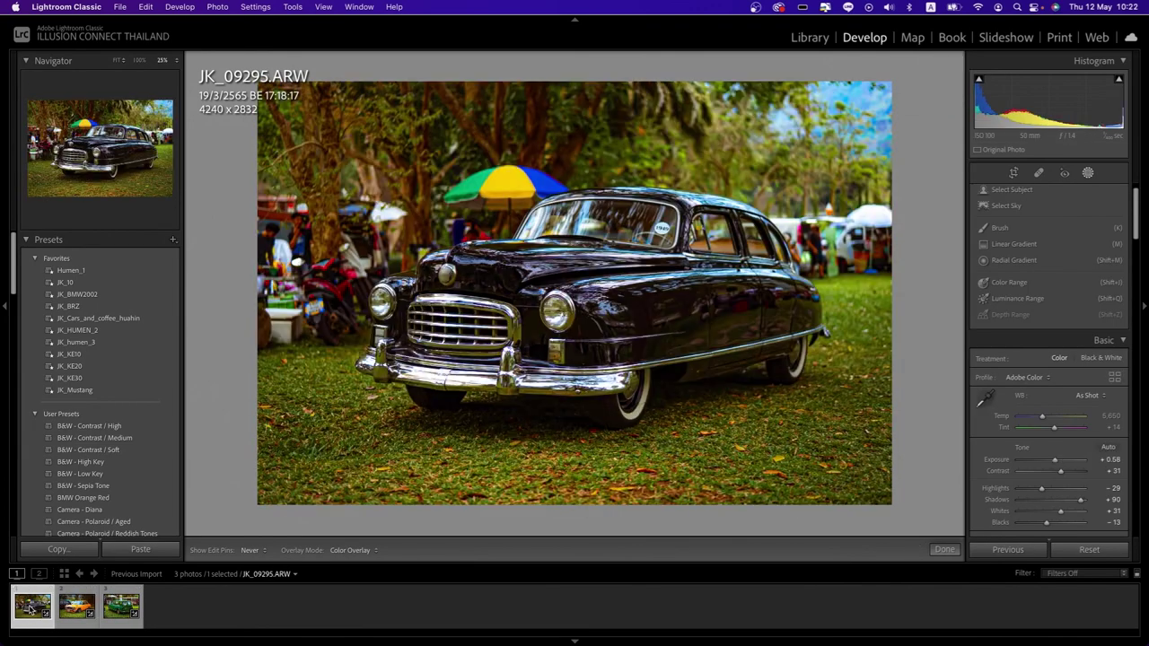